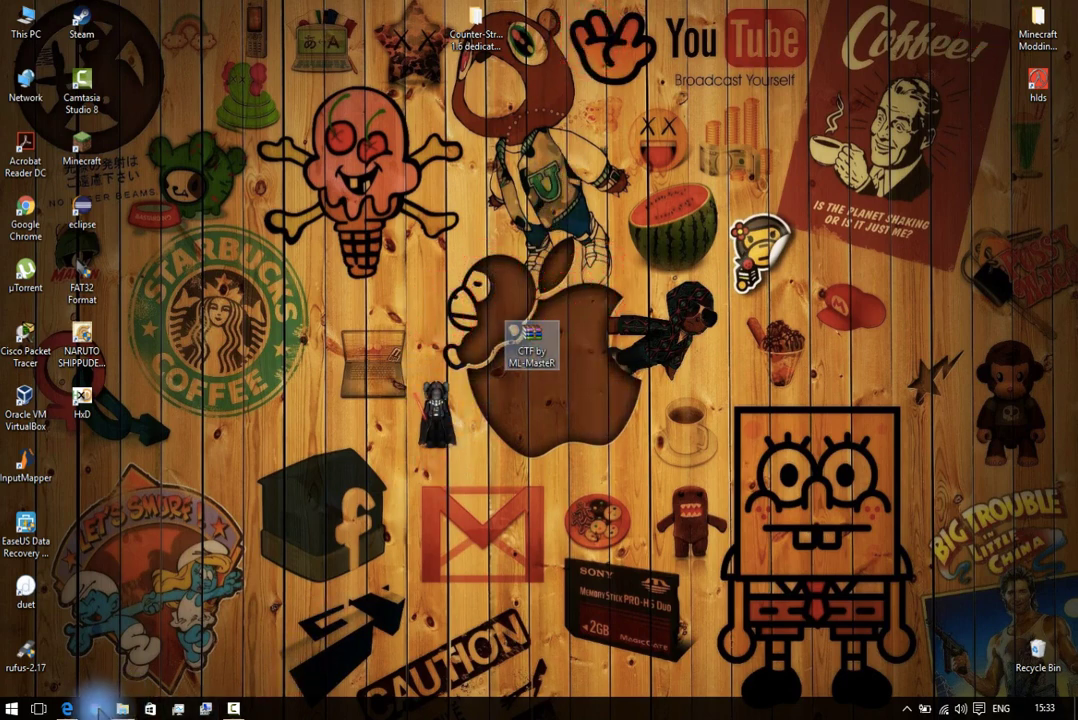
Bring Edge back and read the step about extracting into the server folder.
left_click(58, 704)
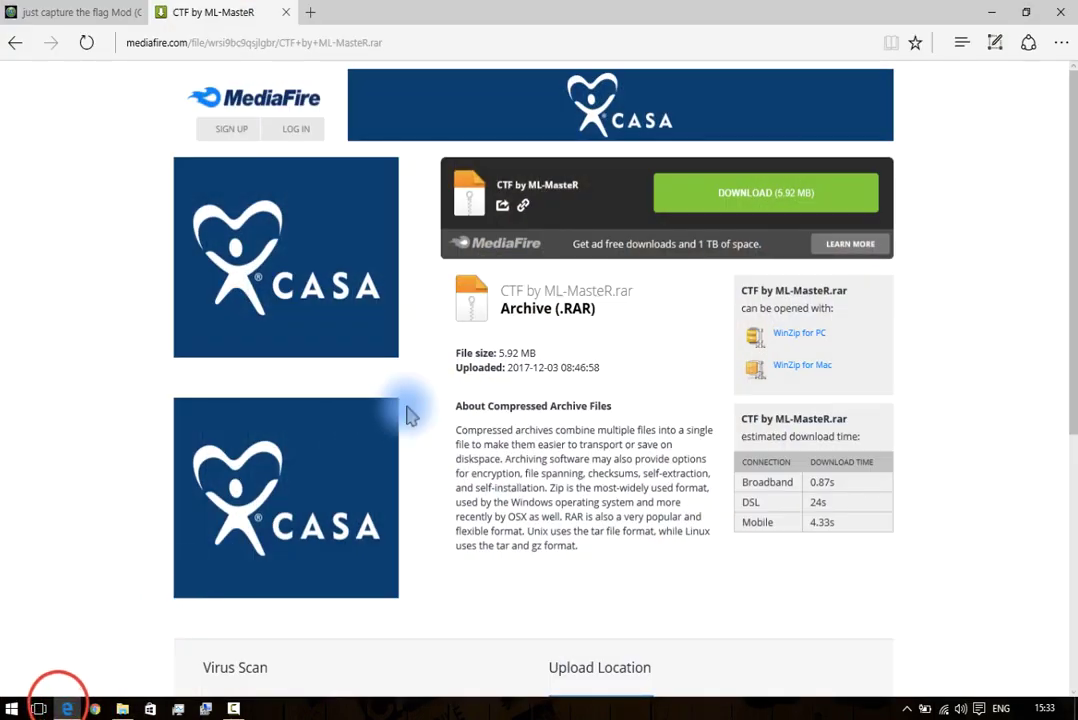
left_click(280, 13)
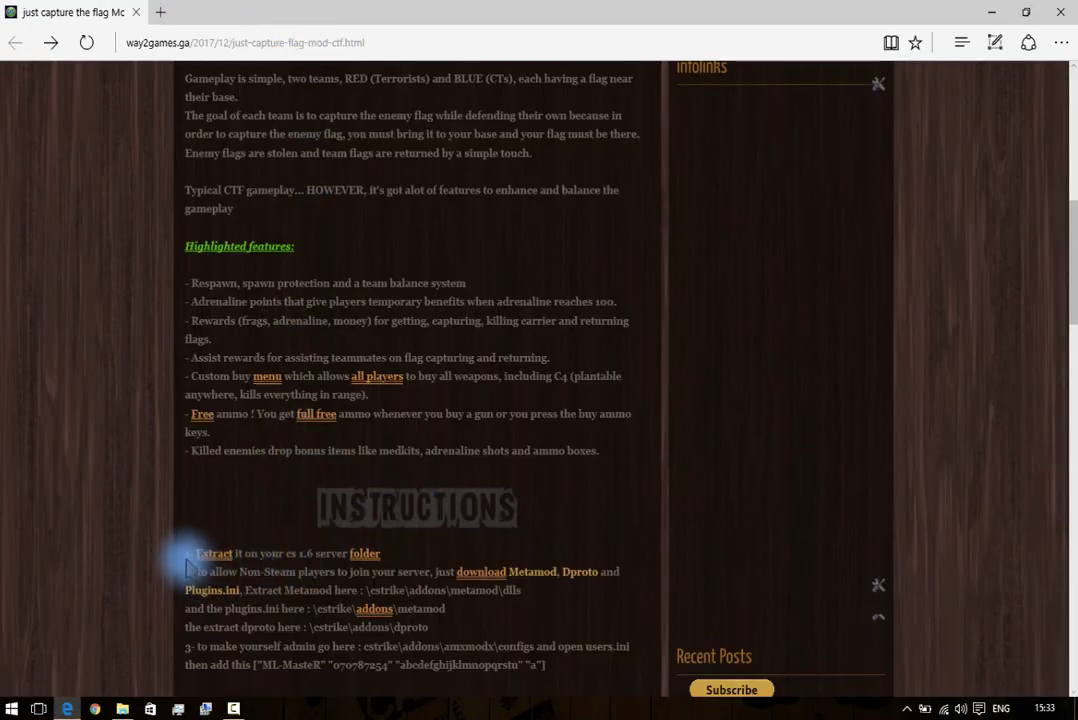
left_click_drag(184, 553, 425, 556)
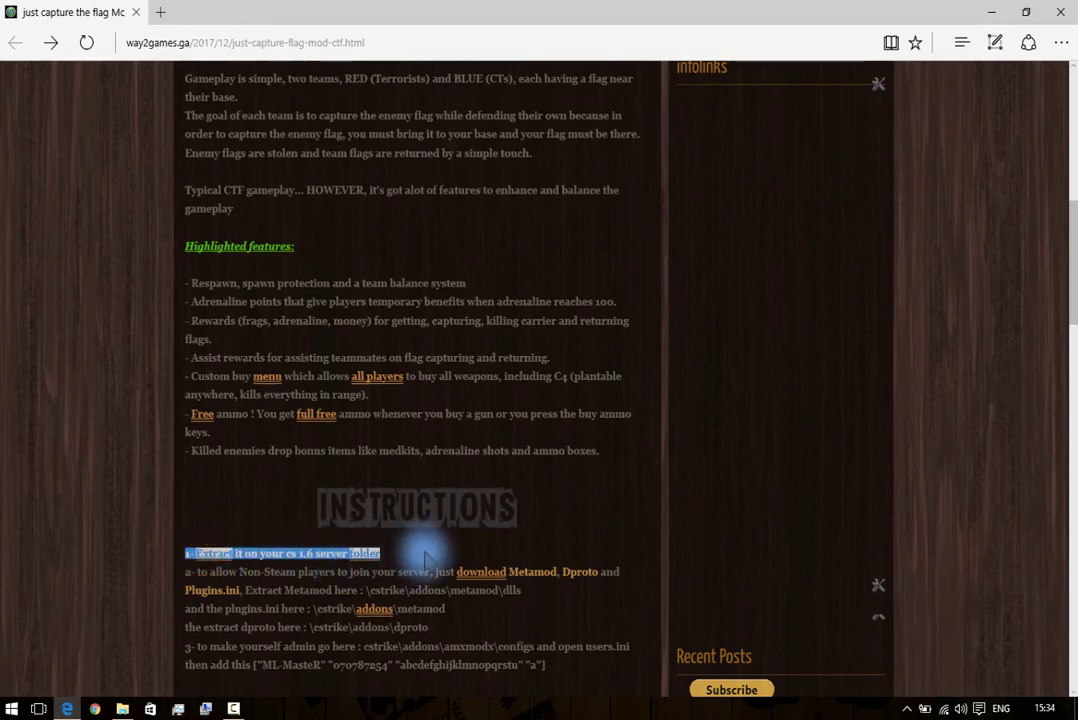
left_click(404, 555)
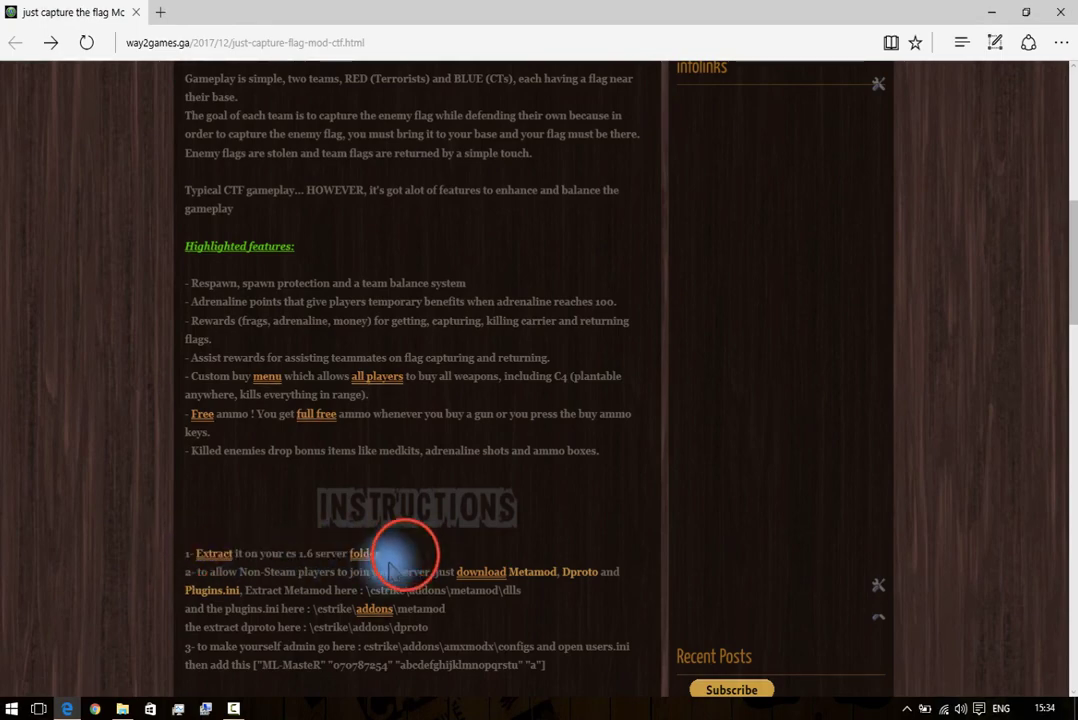
Minimize Edge and open the Counter-Strike 1.6 dedicated server folder from the desktop.
left_click(67, 708)
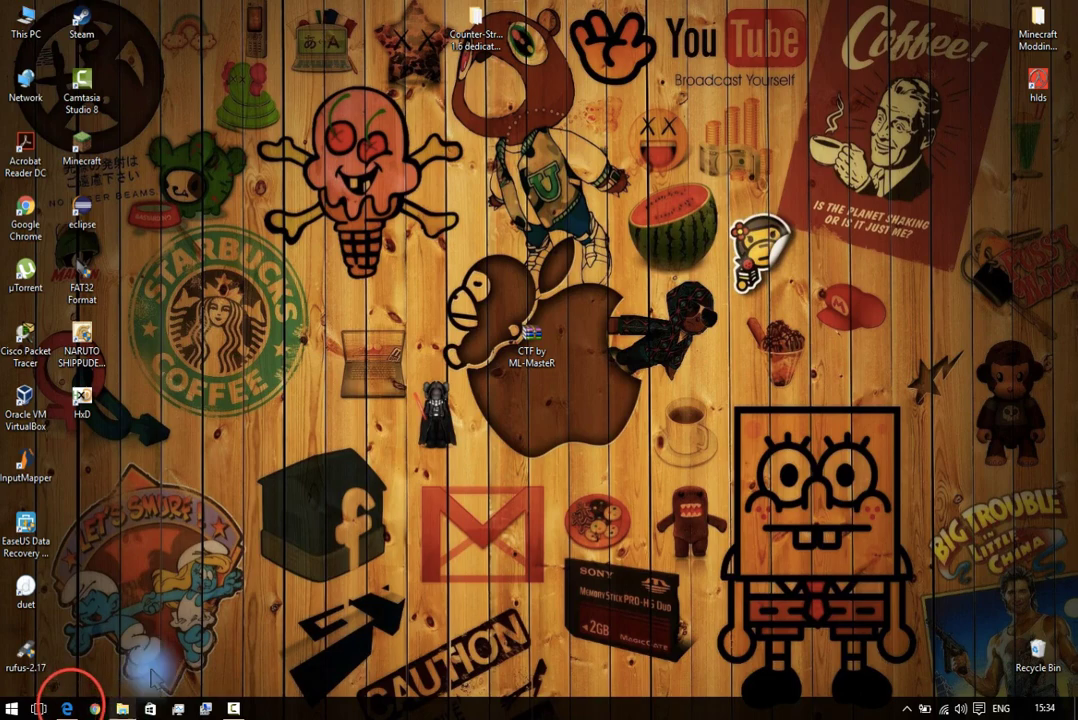
left_click_drag(503, 35, 423, 350)
double_click(420, 345)
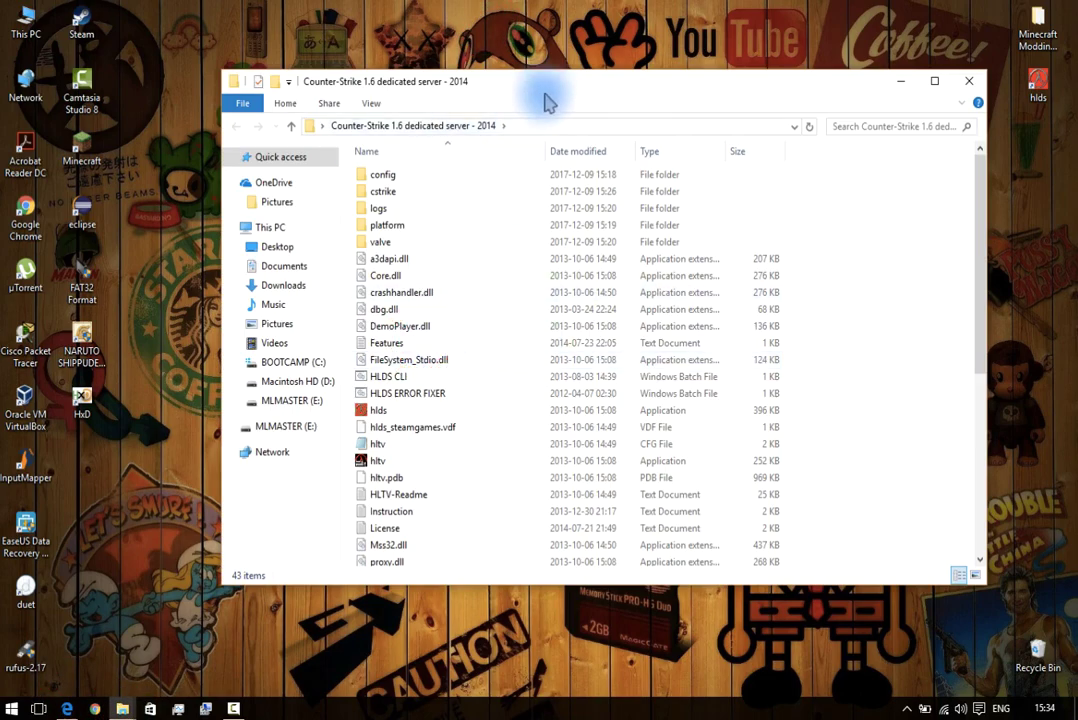
Snap the server folder window left and the CTF archive in WinRAR right.
left_click_drag(548, 87, 2, 150)
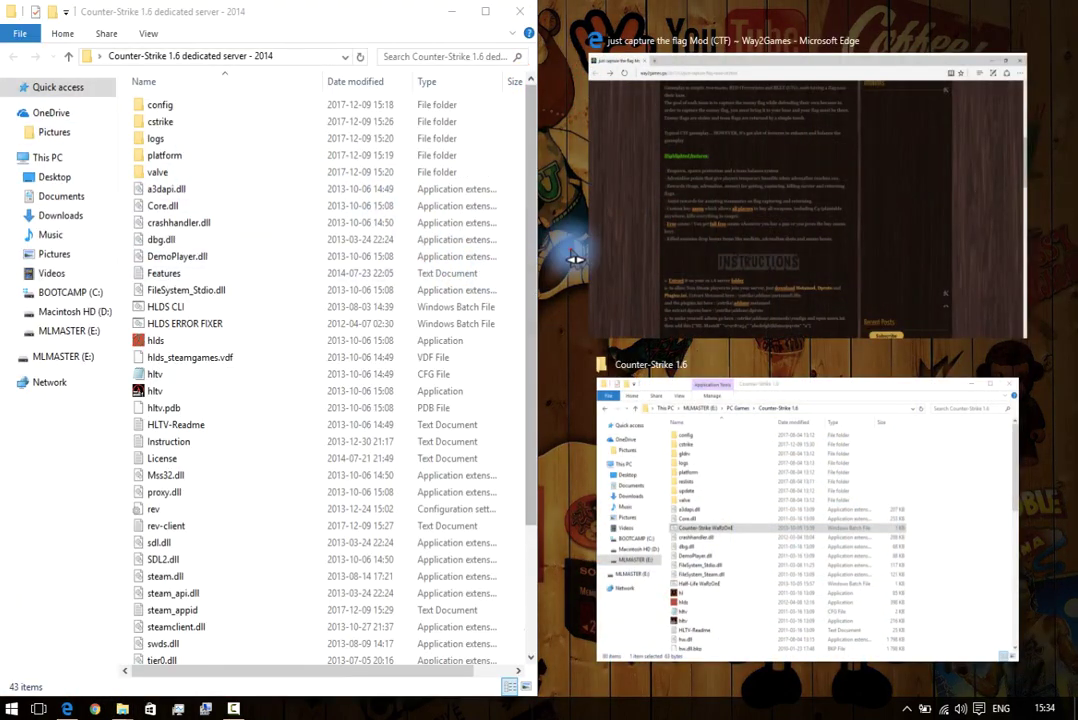
left_click(555, 368)
left_click_drag(549, 354, 512, 352)
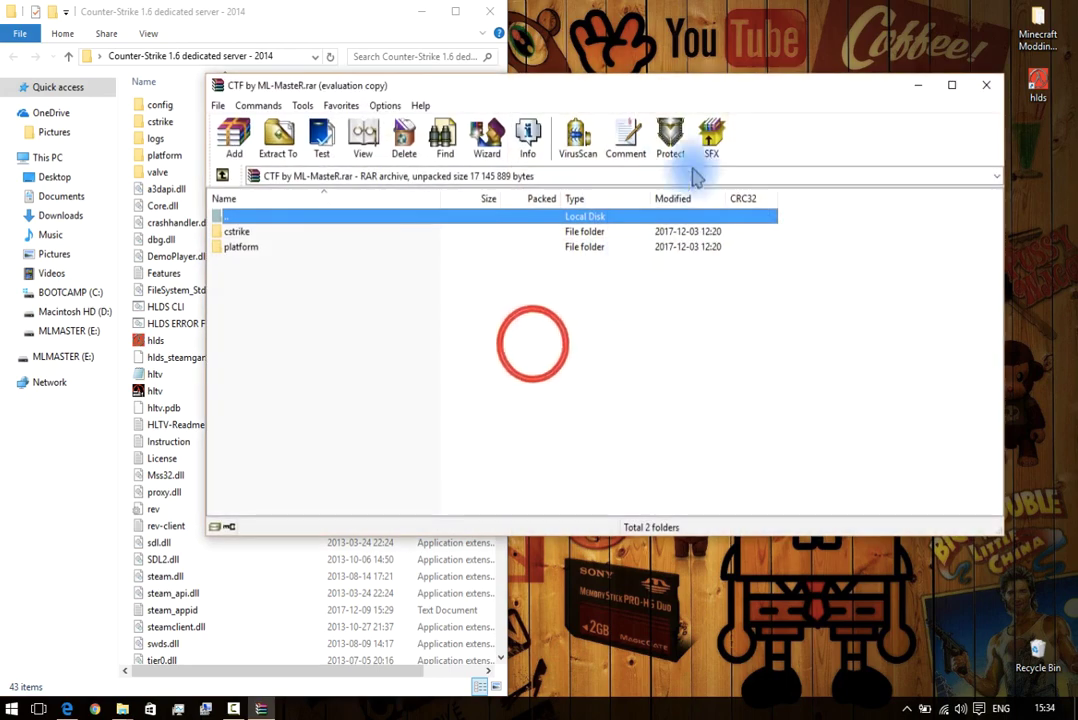
left_click_drag(770, 91, 1076, 150)
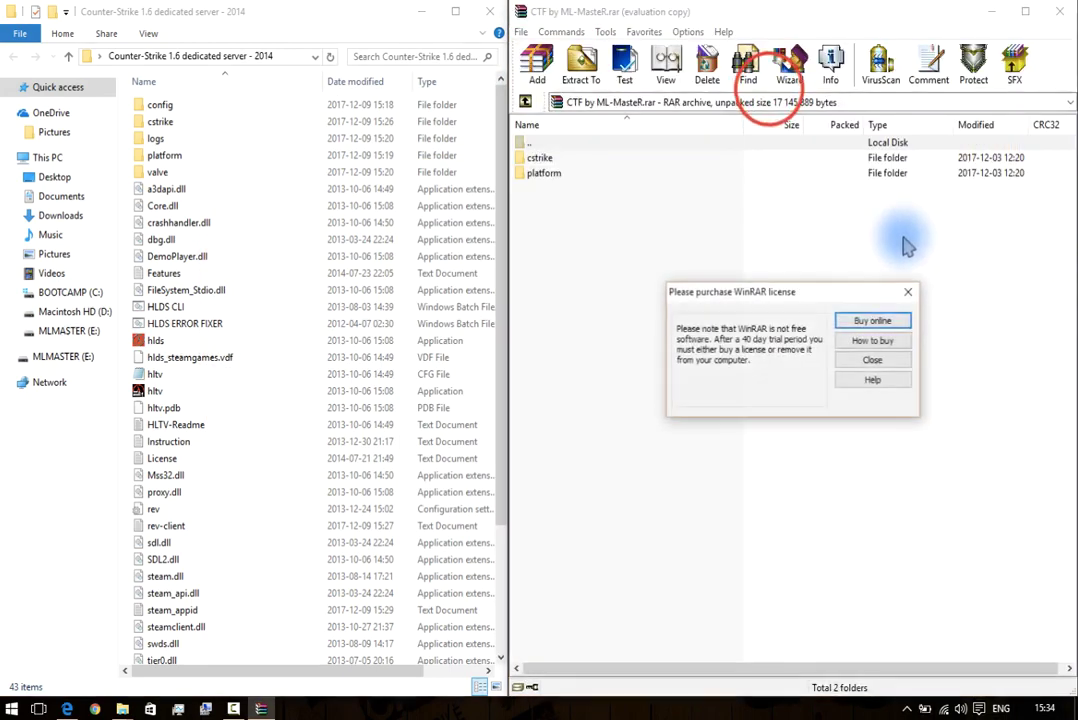
left_click(884, 364)
Extract cstrike and platform into the server folder, replacing existing files, and close WinRAR.
left_click_drag(616, 293, 403, 256)
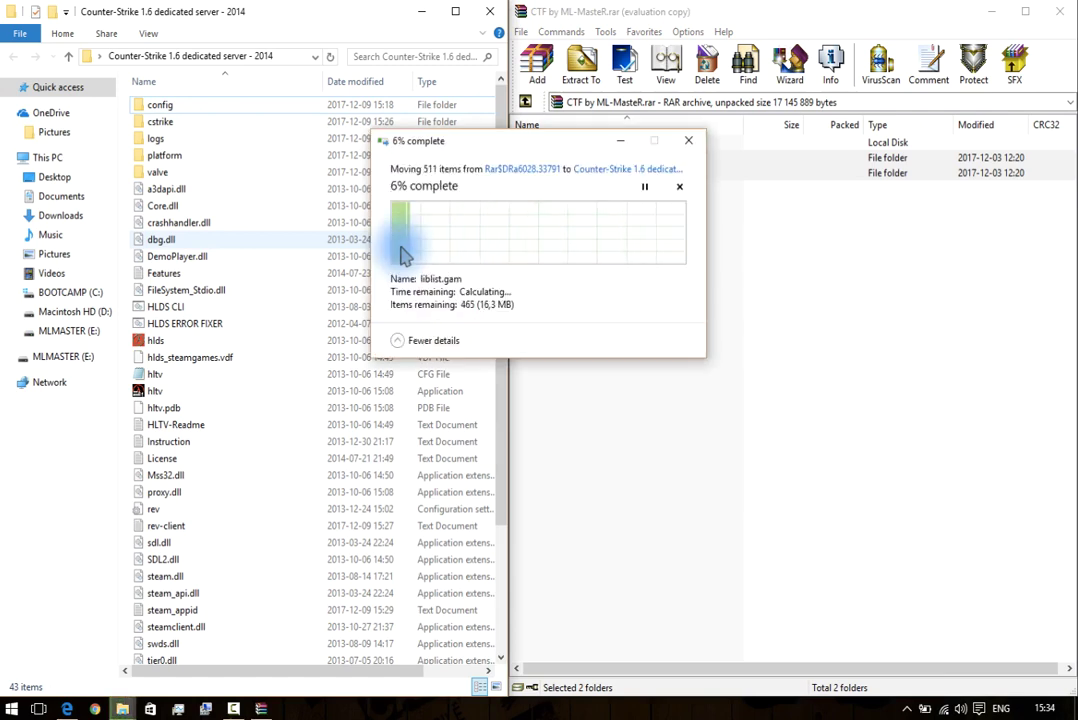
left_click(406, 293)
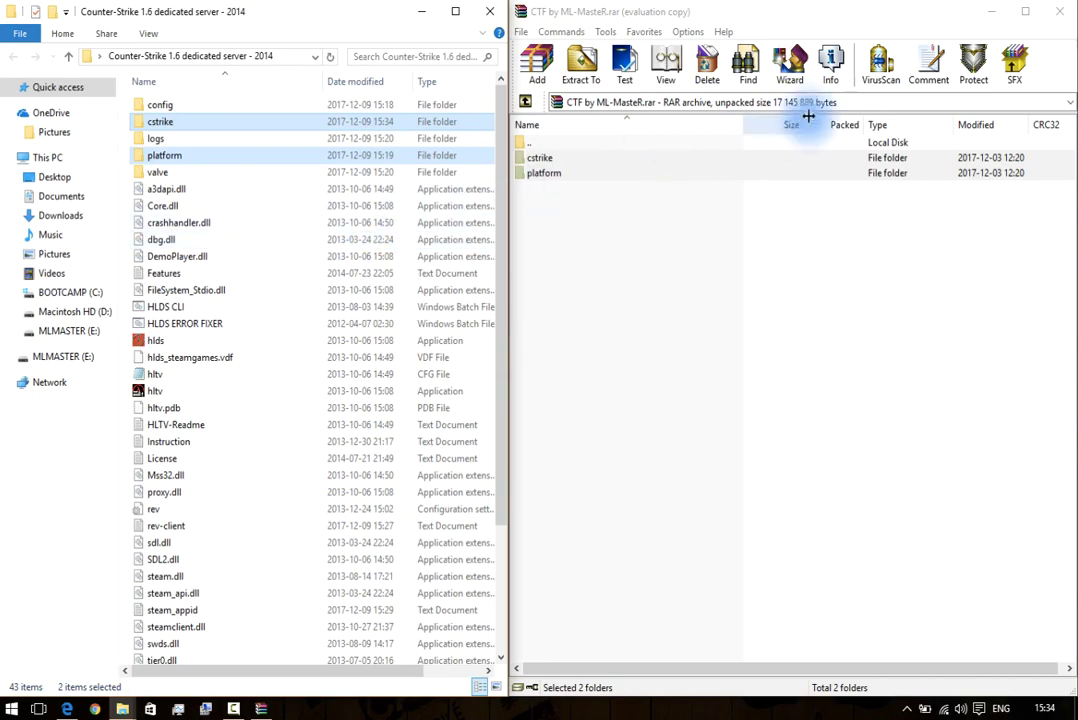
left_click(1059, 11)
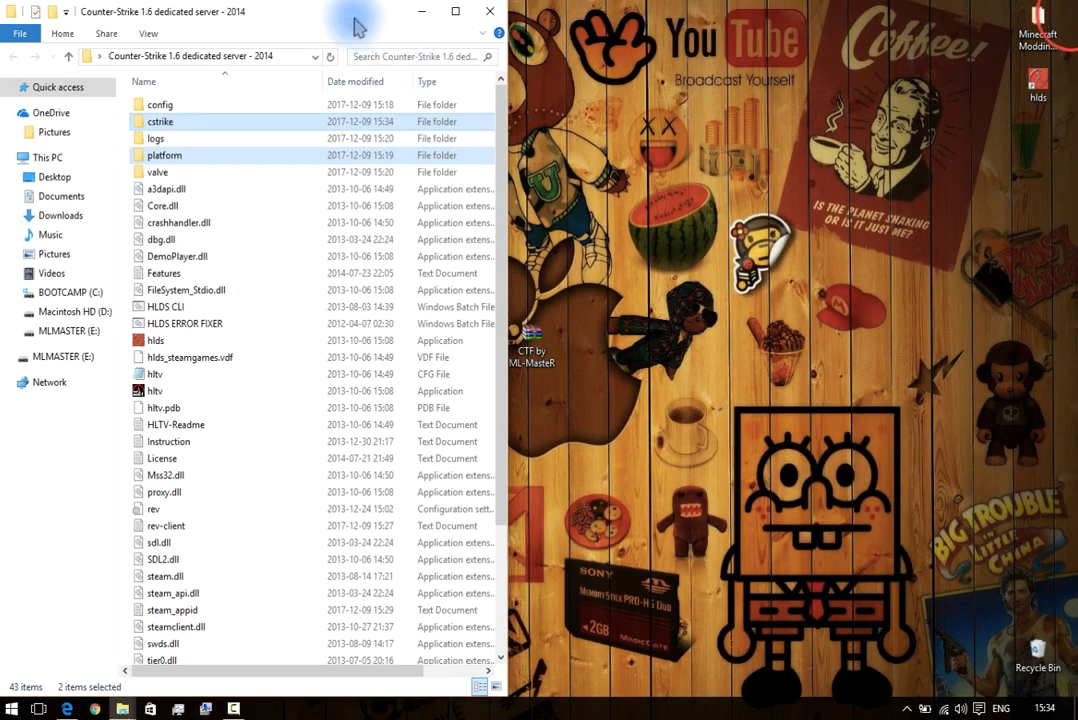
Go to cstrike\addons\podbot and open podbot.cfg in Notepad.
left_click_drag(354, 22, 863, 137)
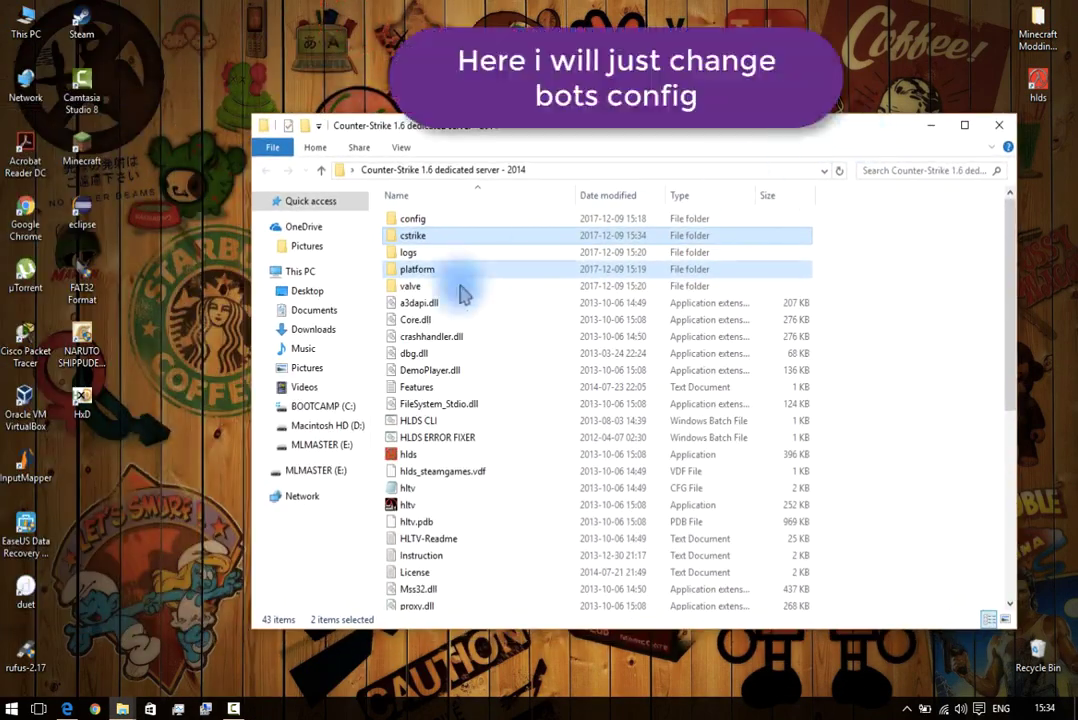
left_click(441, 243)
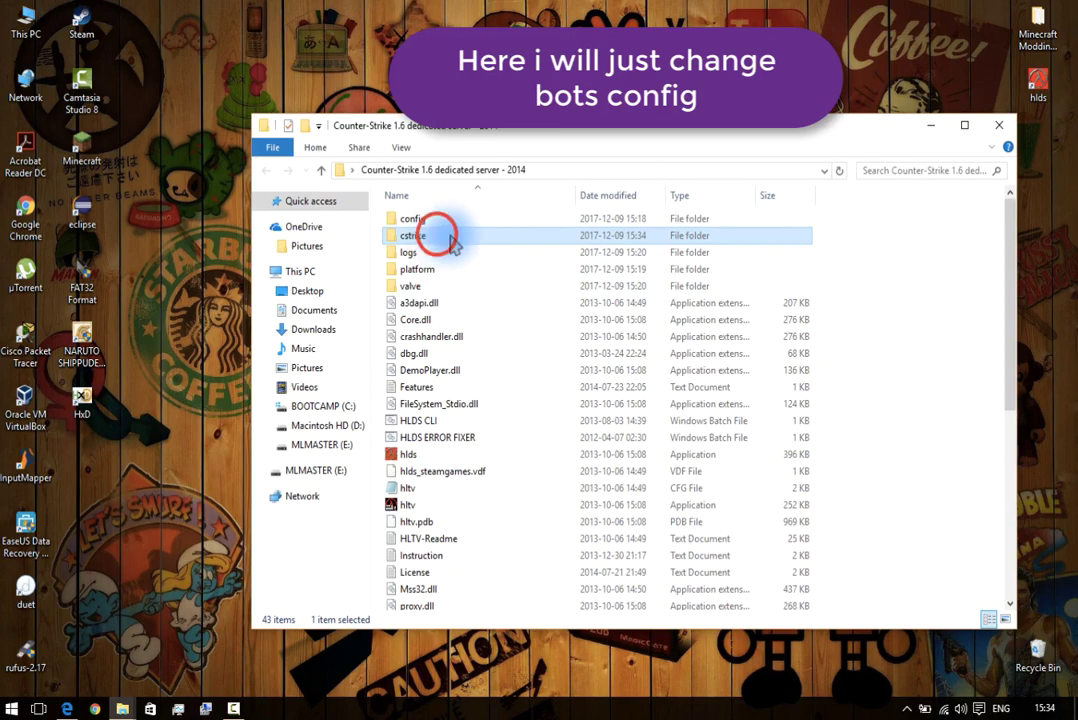
left_click(452, 245)
double_click(452, 245)
left_click(436, 219)
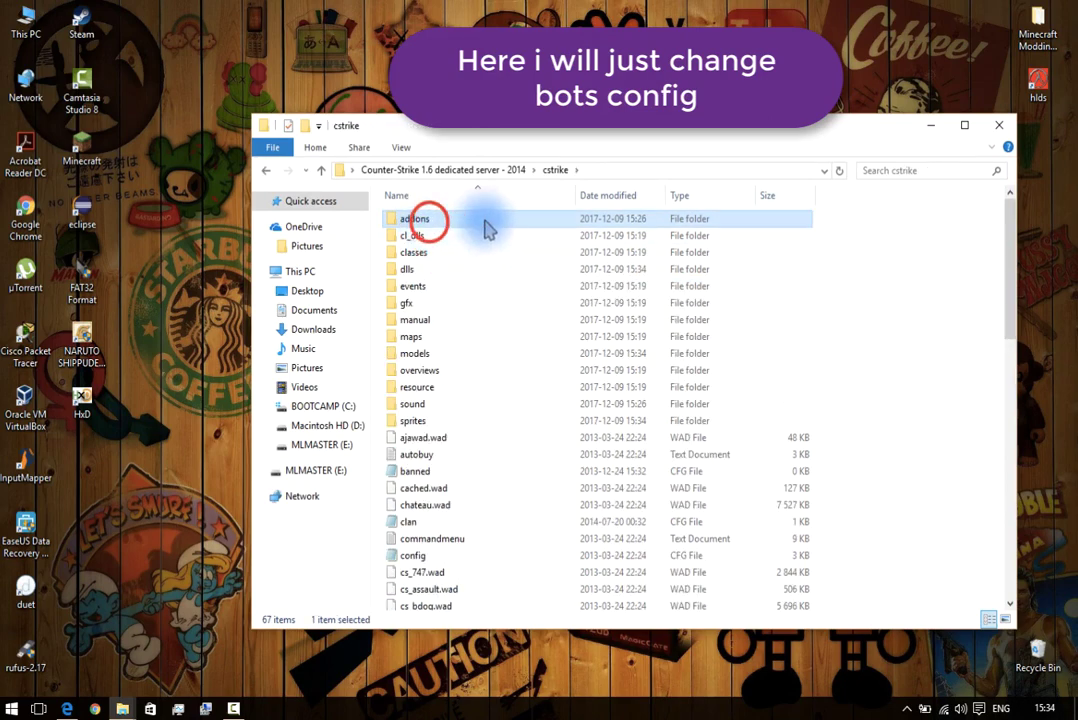
double_click(450, 218)
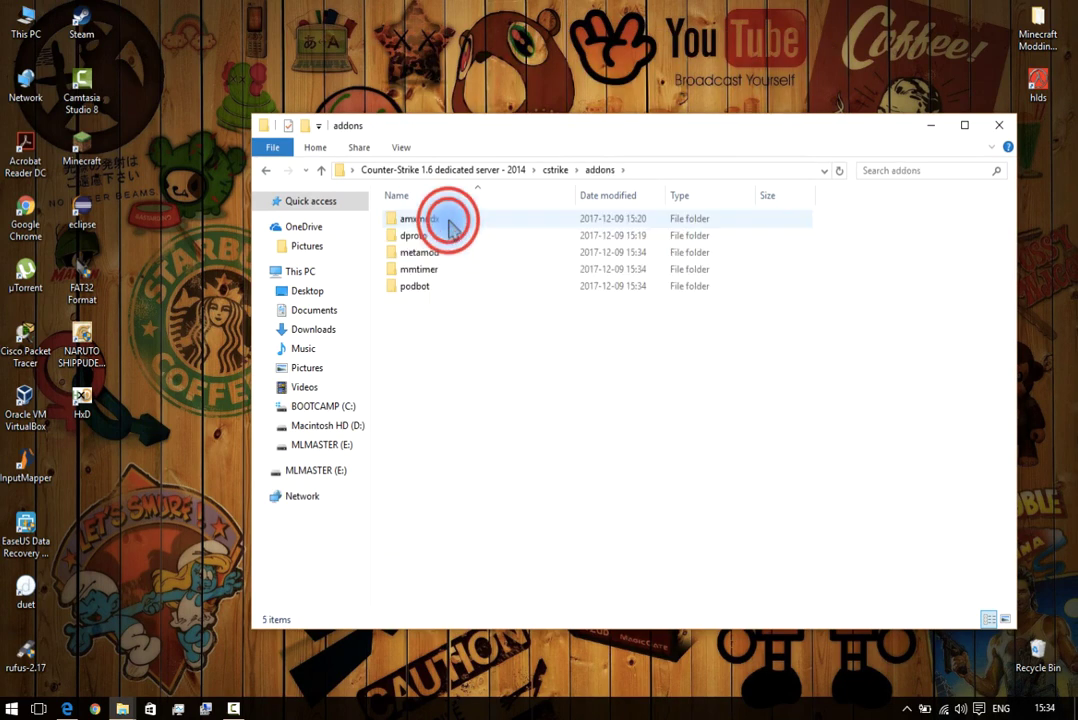
left_click(428, 289)
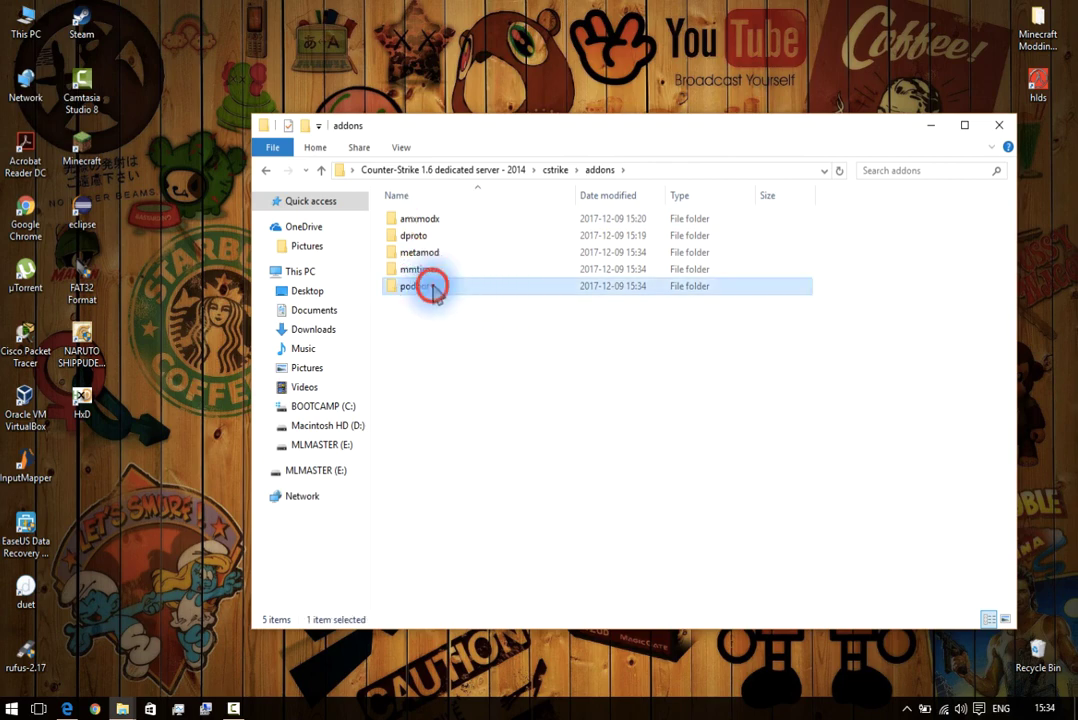
double_click(432, 288)
double_click(428, 337)
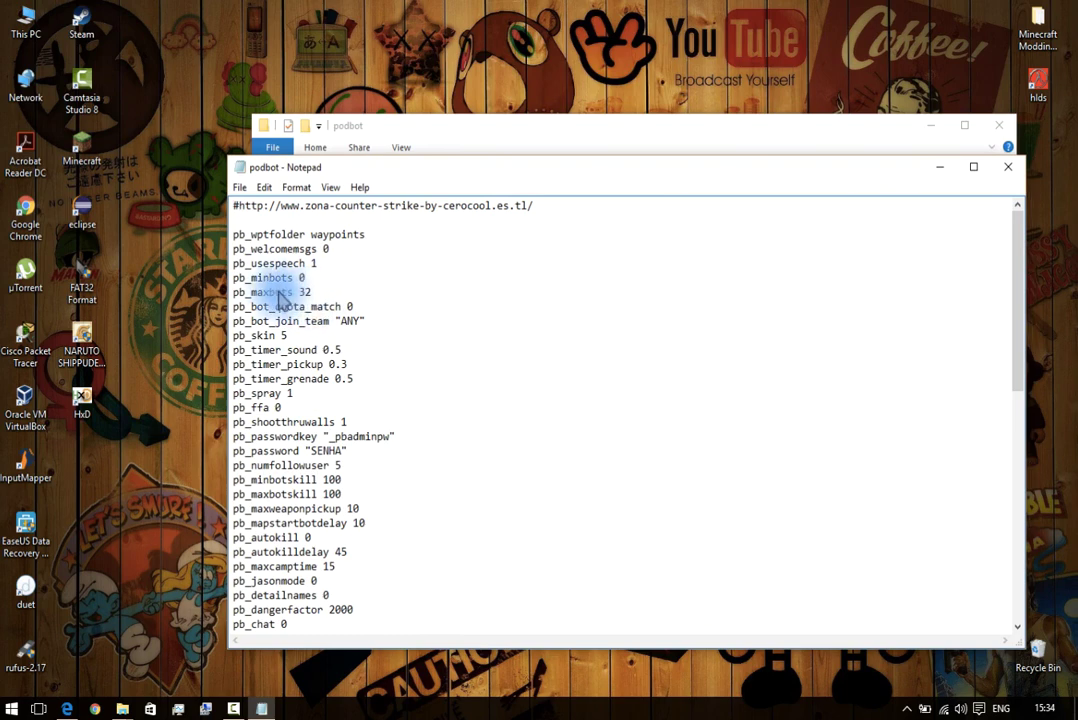
Set pb_maxbots to 10 and give pb_passwordkey and pb_password a new password.
double_click(305, 292)
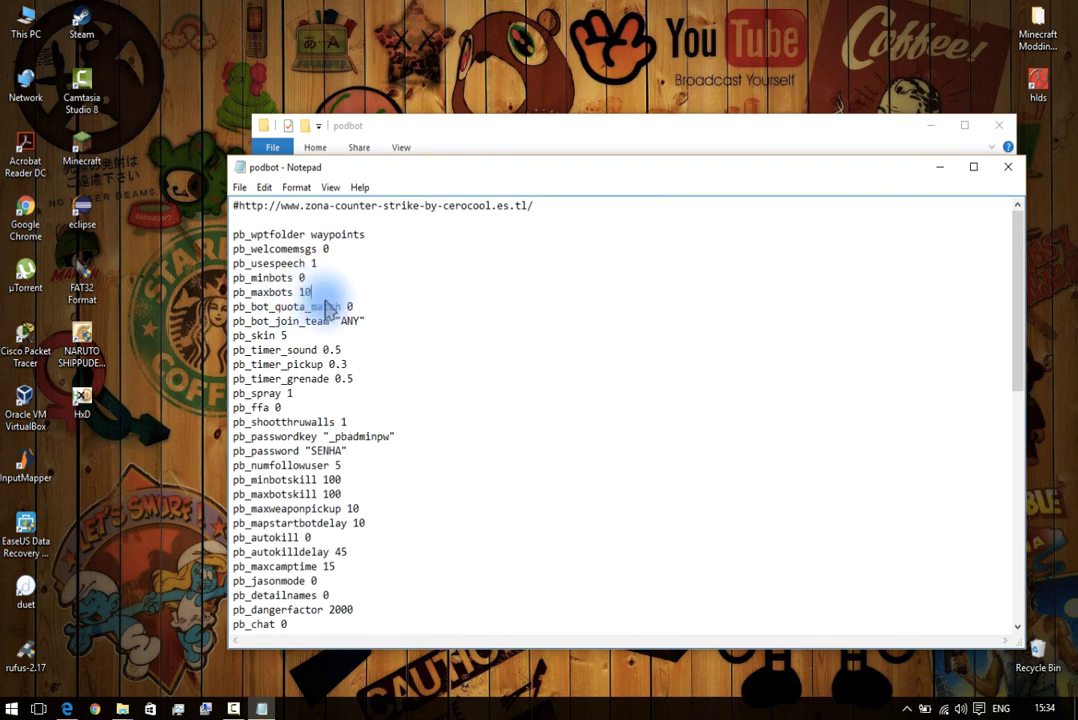
double_click(390, 437)
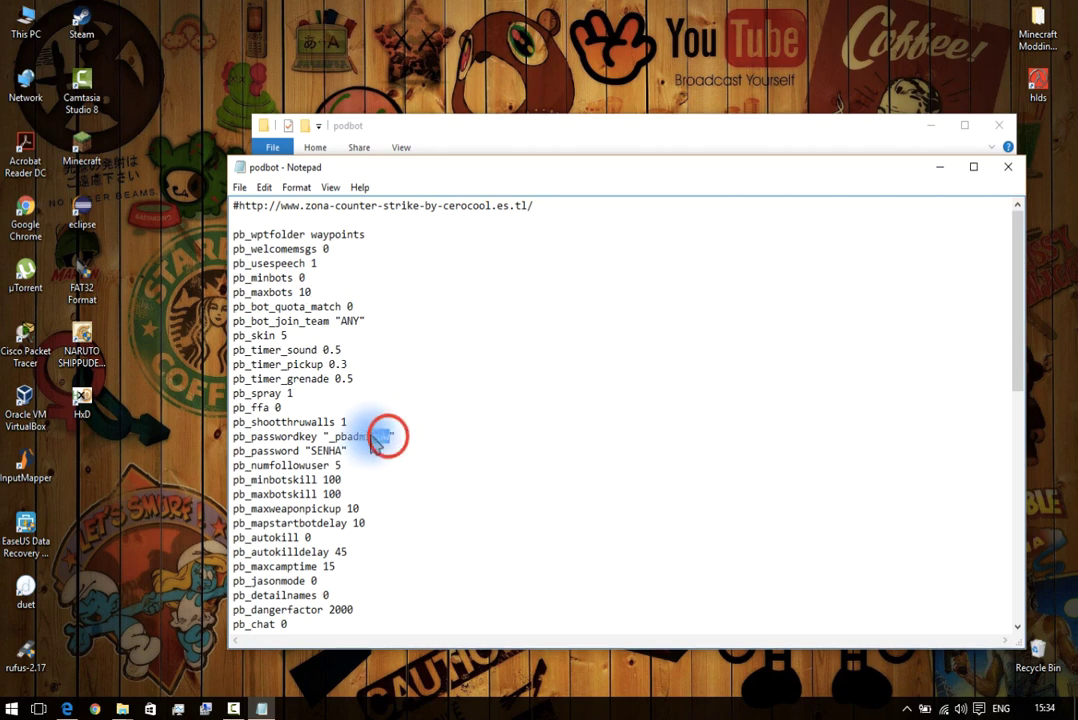
key("BackSpace")
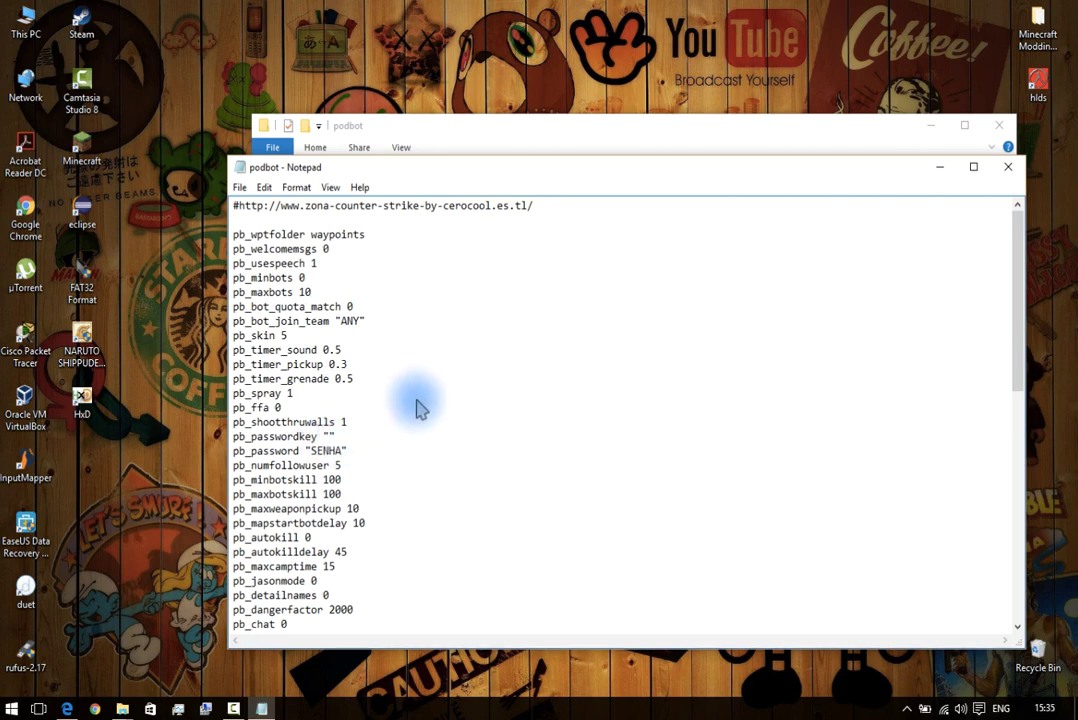
type("123123")
double_click(343, 437)
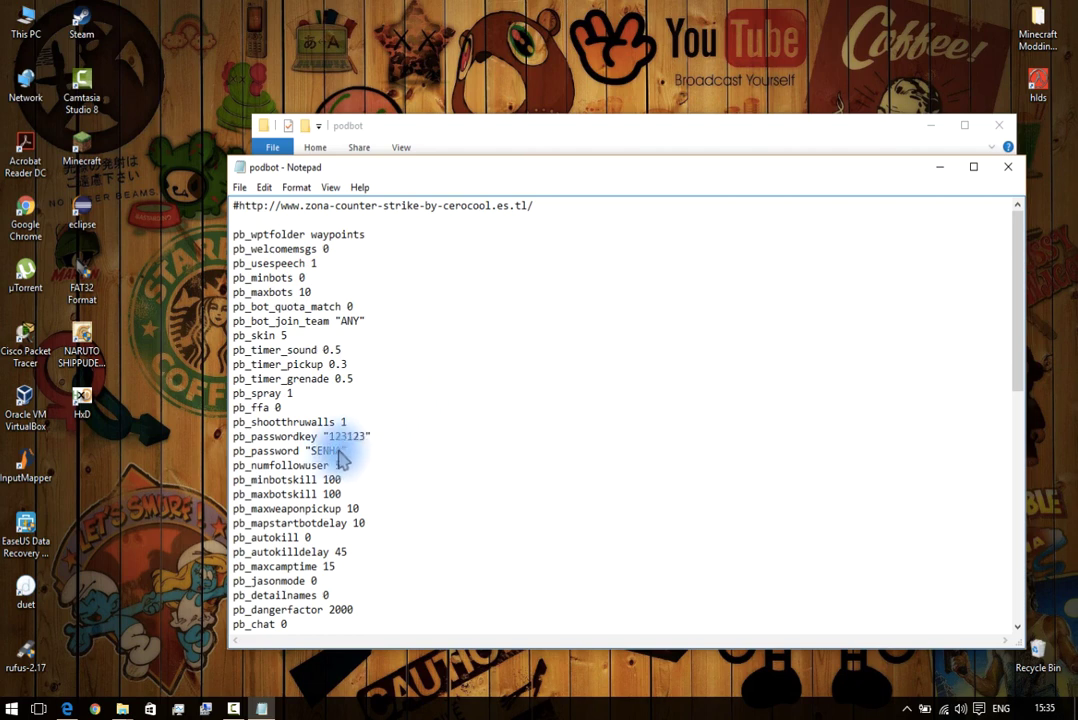
key("Down")
key("Left")
key("BackSpace")
key("BackSpace")
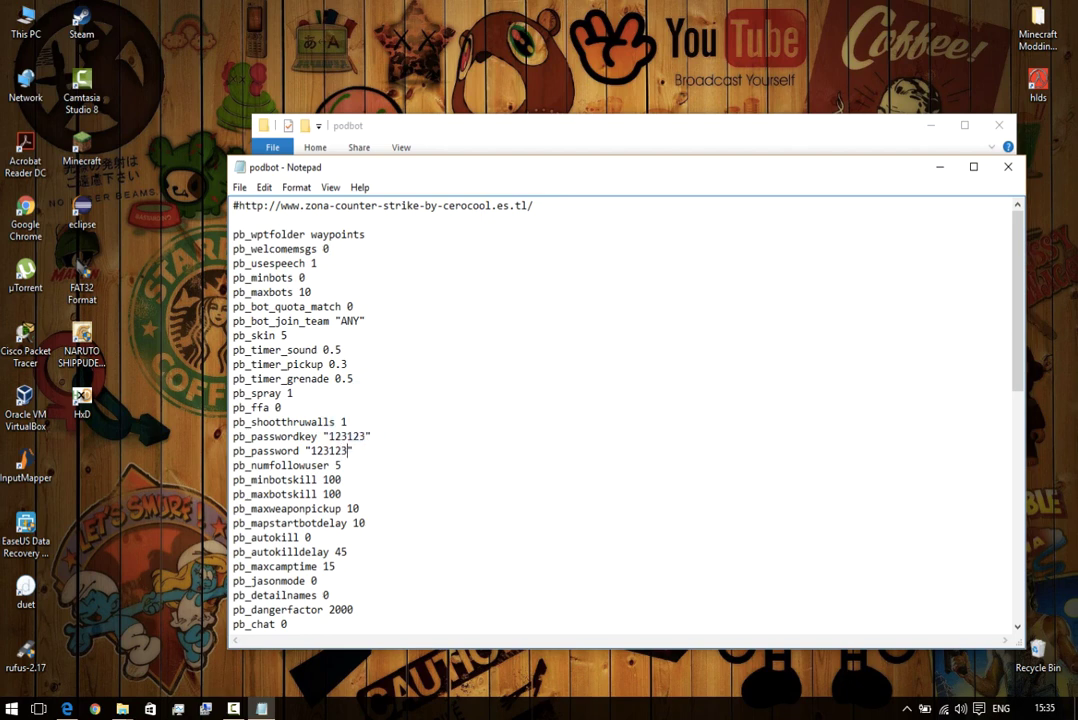
Save podbot.cfg and close Notepad.
left_click(241, 187)
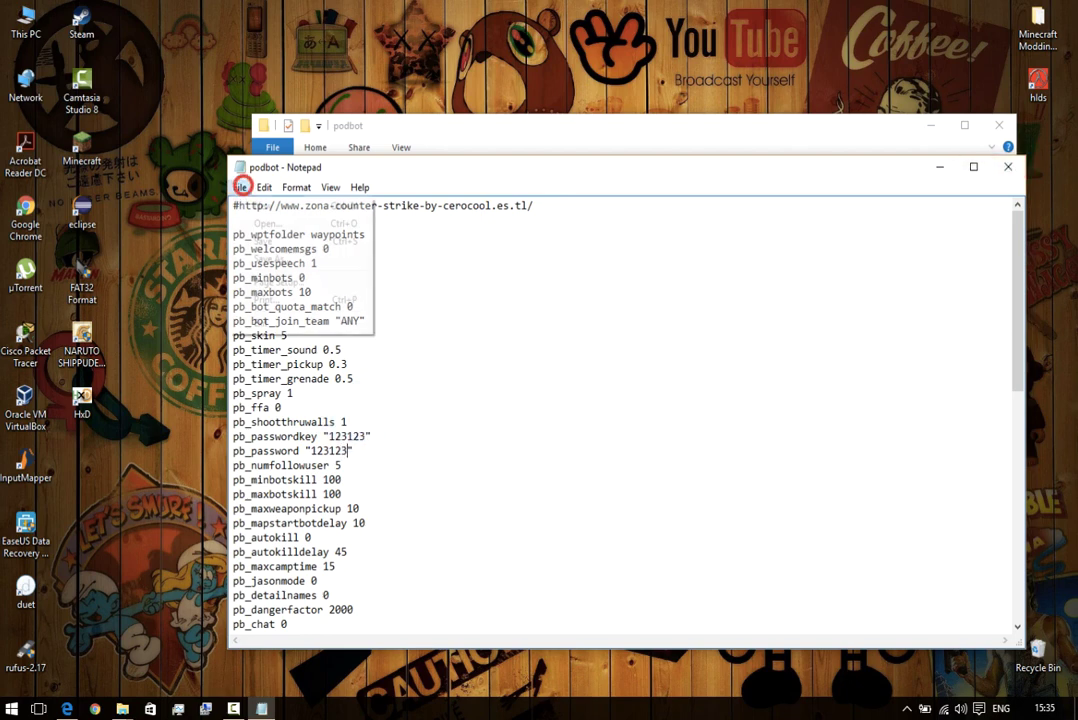
left_click(268, 238)
left_click(1008, 167)
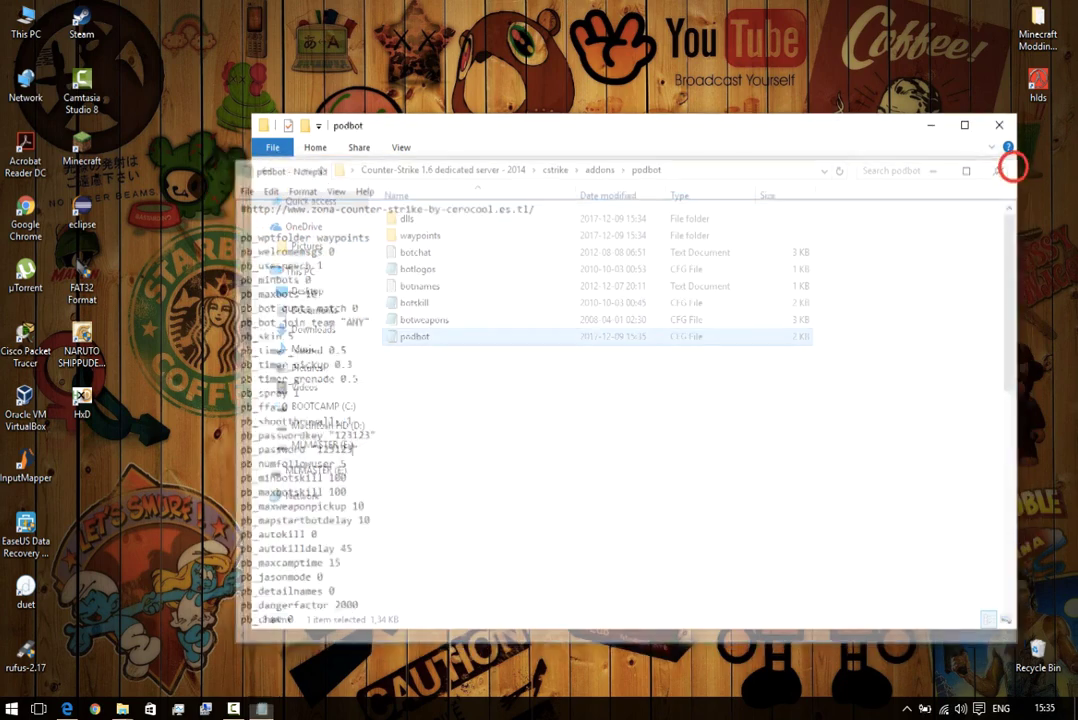
Launch hlds from the server's main folder and try starting the CTF server.
left_click(423, 170)
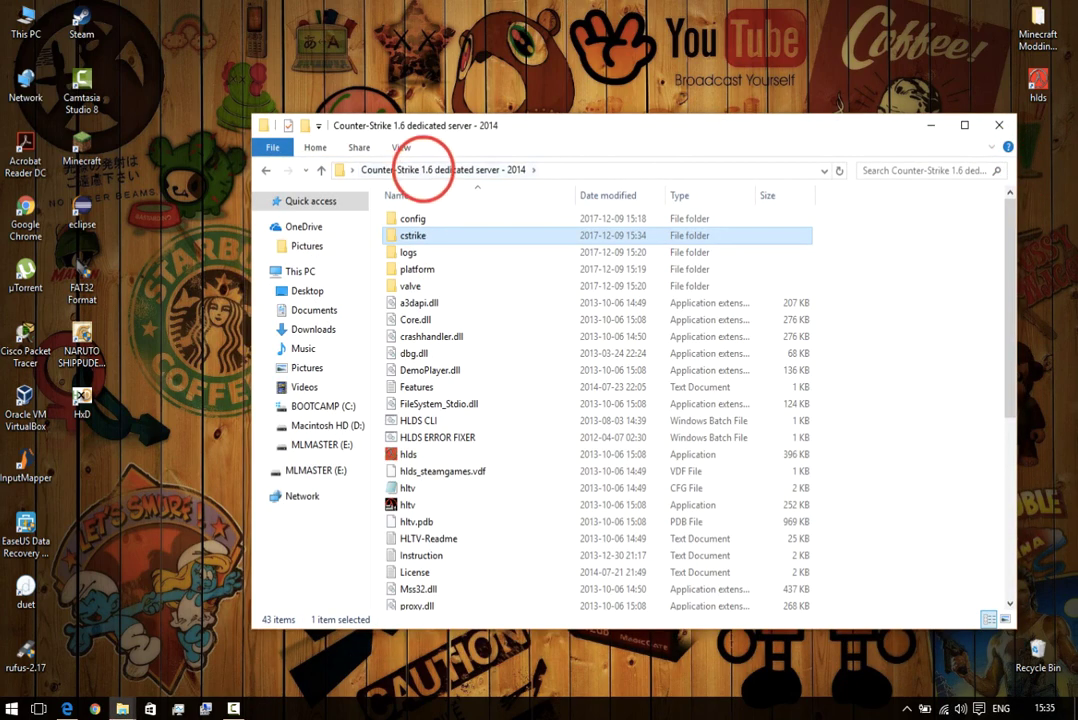
double_click(408, 454)
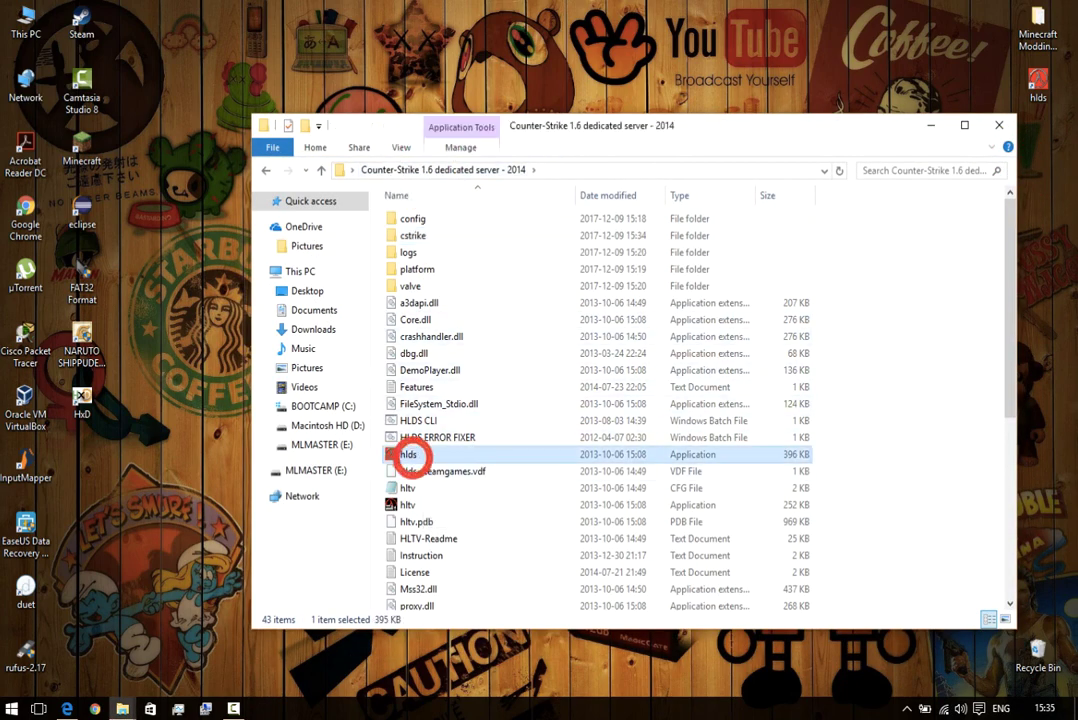
left_click(410, 419)
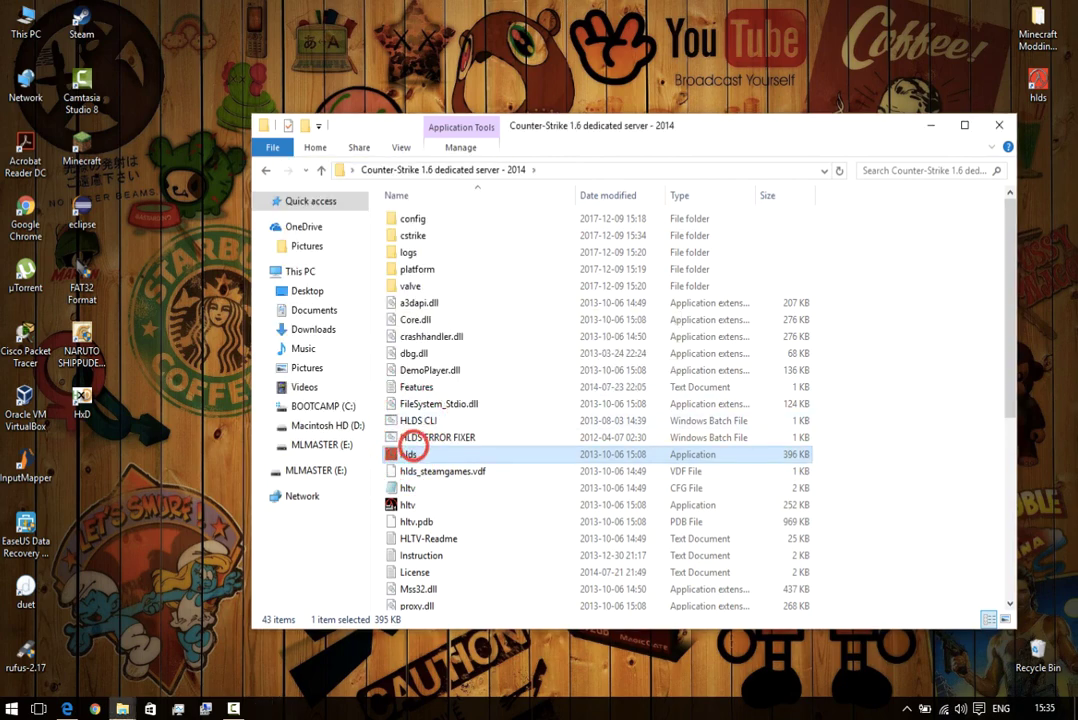
double_click(409, 451)
left_click(400, 422)
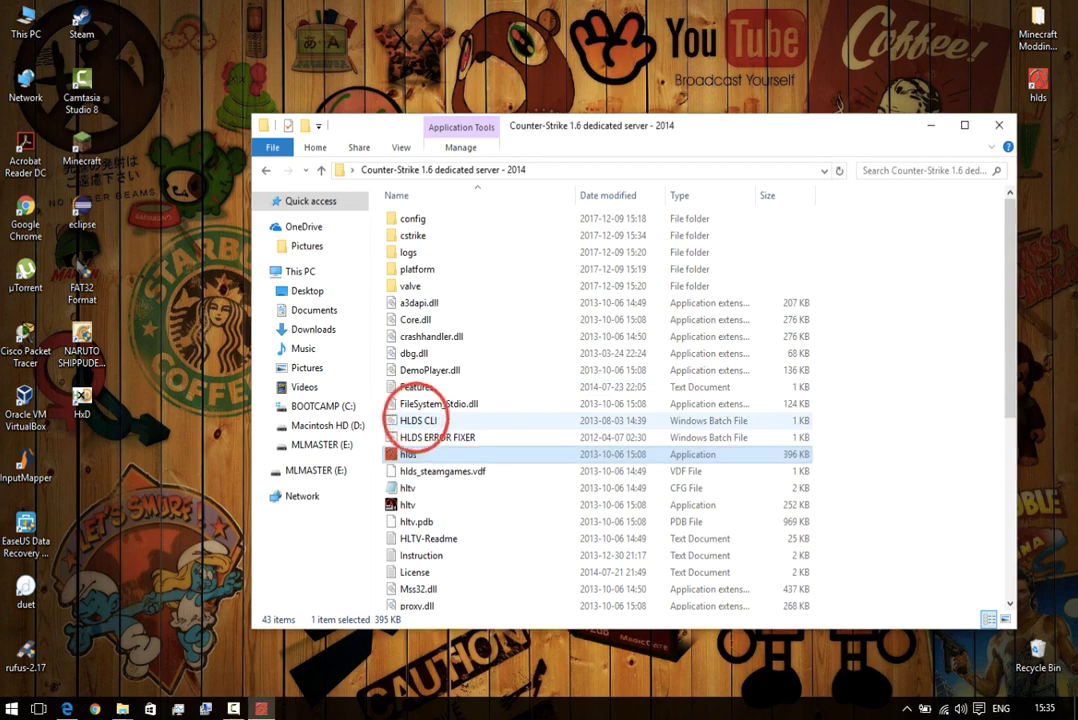
double_click(408, 454)
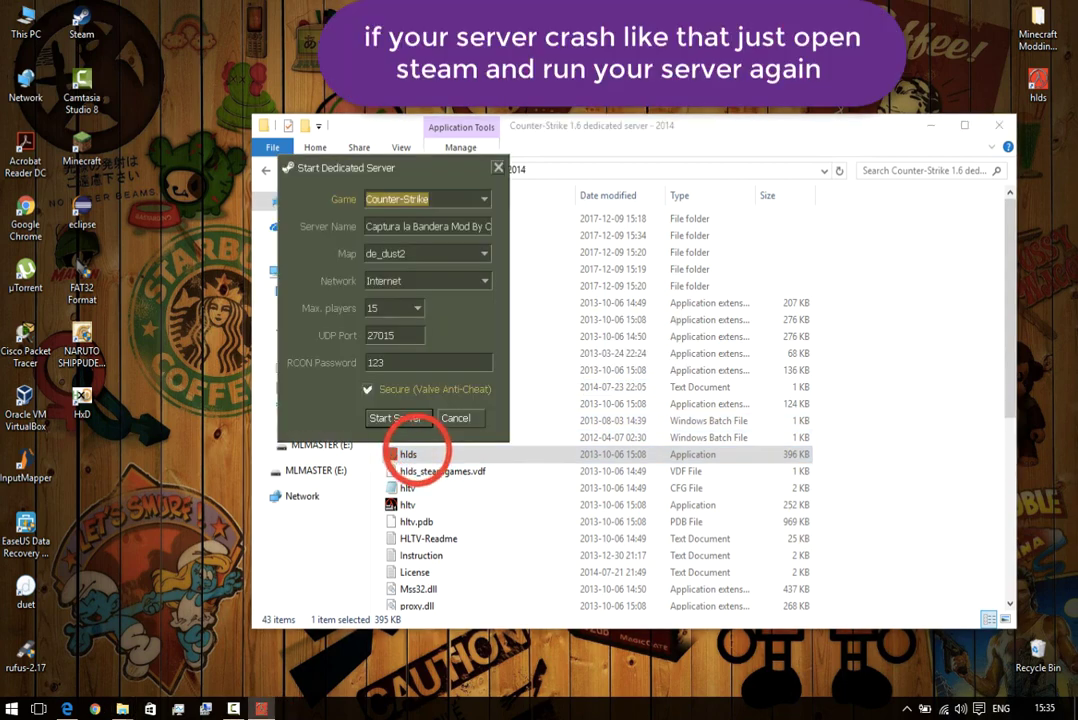
left_click(400, 419)
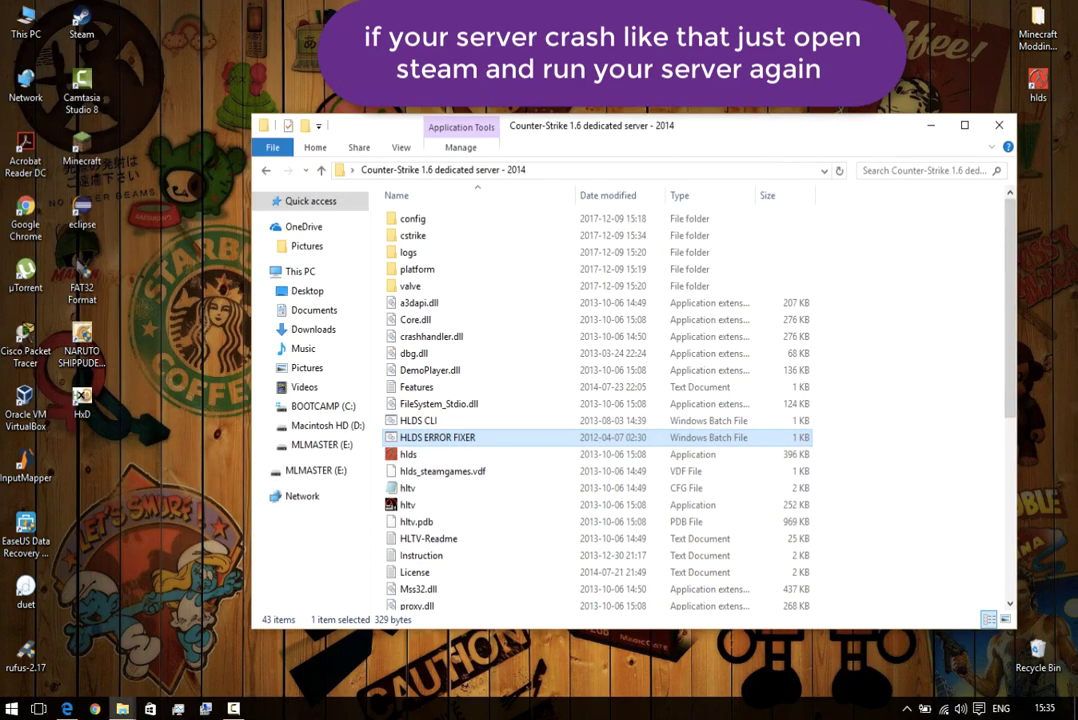
Start Steam, restart the hlds server, dismiss the Steam login, and minimize the server window.
double_click(82, 24)
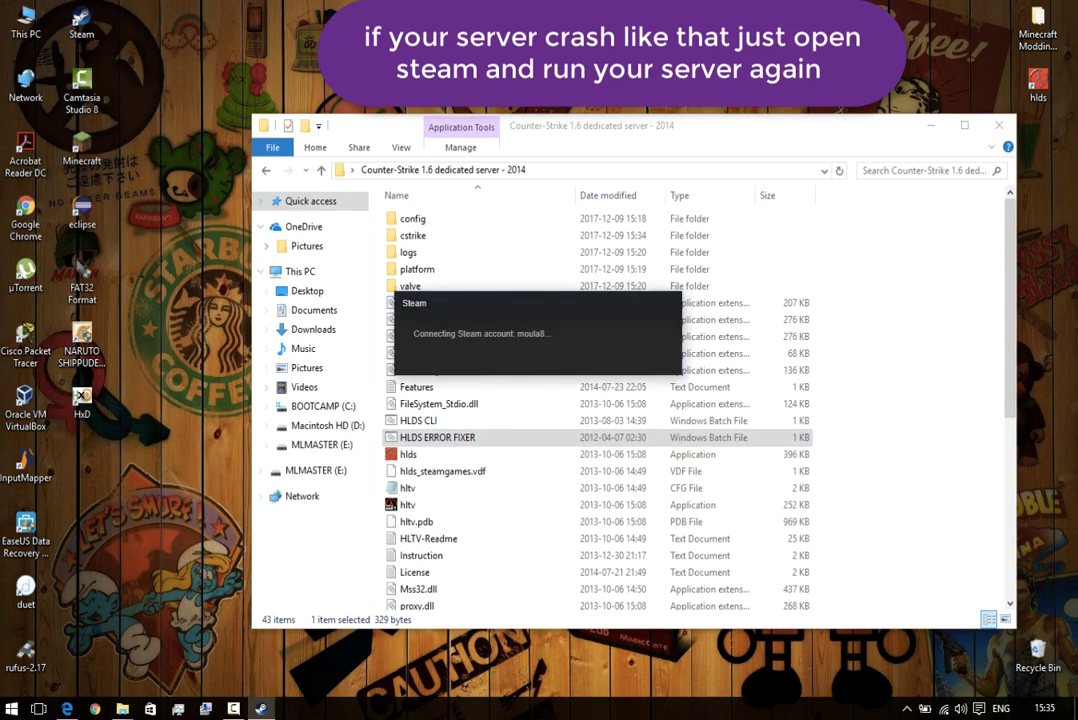
left_click(474, 500)
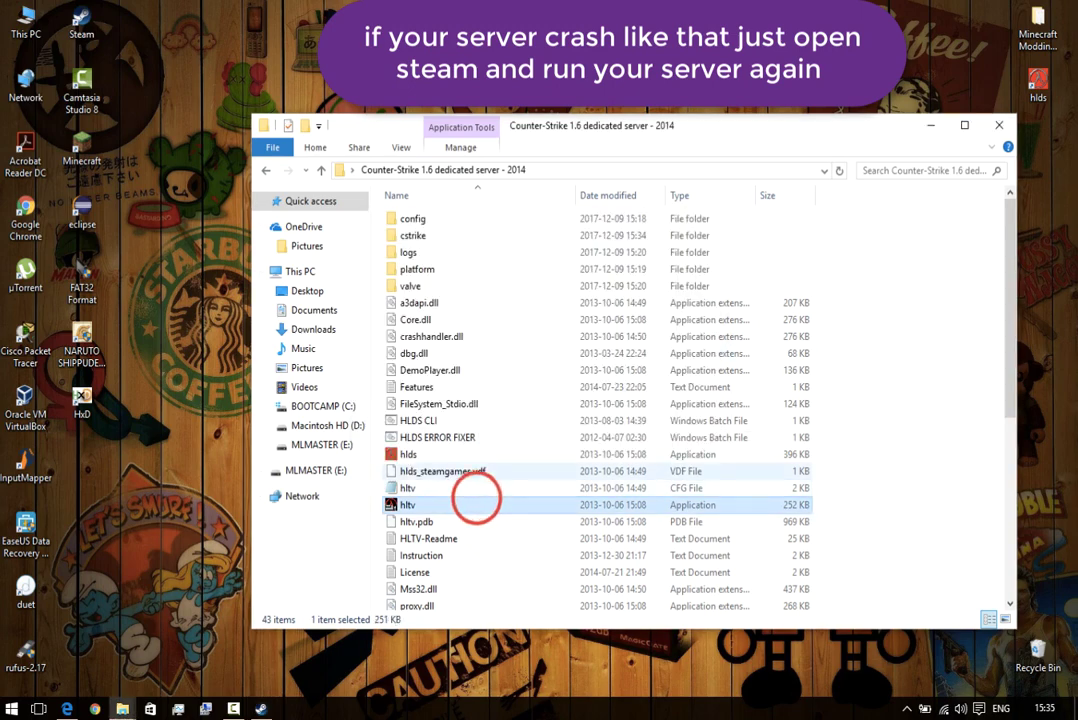
left_click(425, 456)
left_click(423, 417)
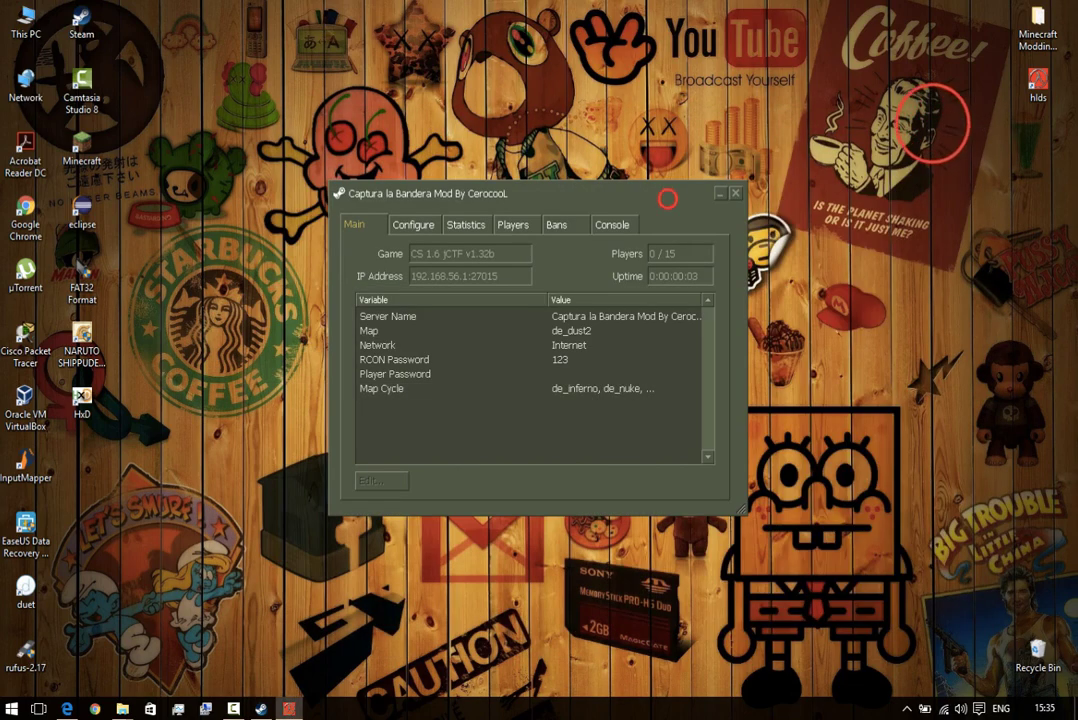
left_click(261, 708)
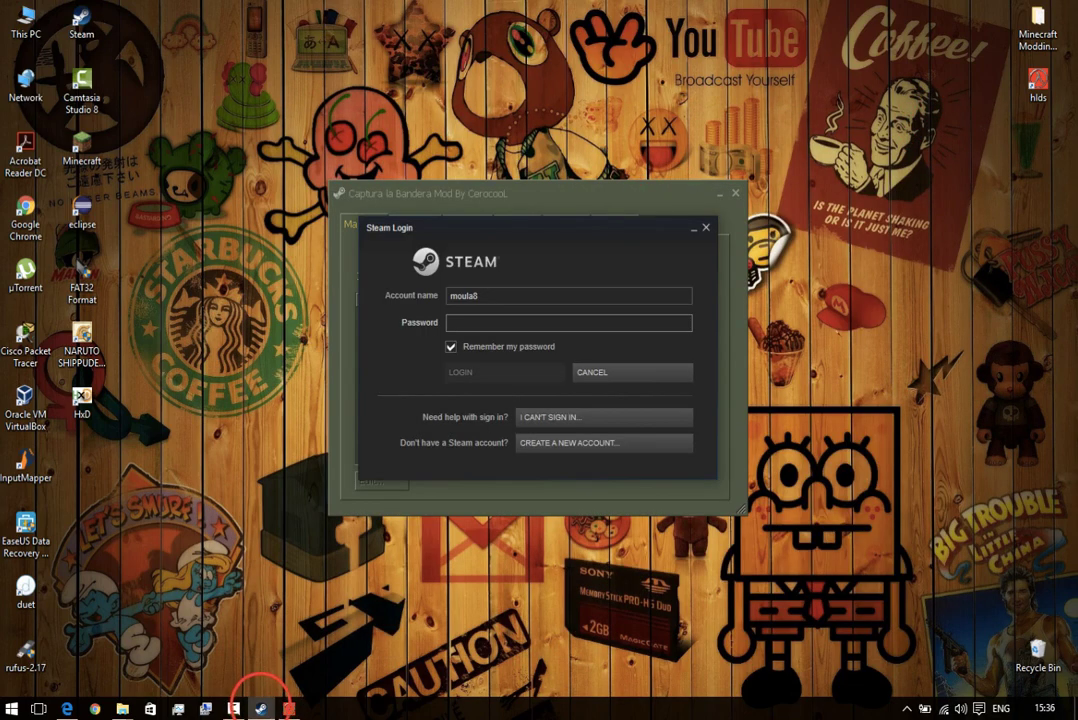
left_click(706, 227)
left_click_drag(651, 191, 656, 182)
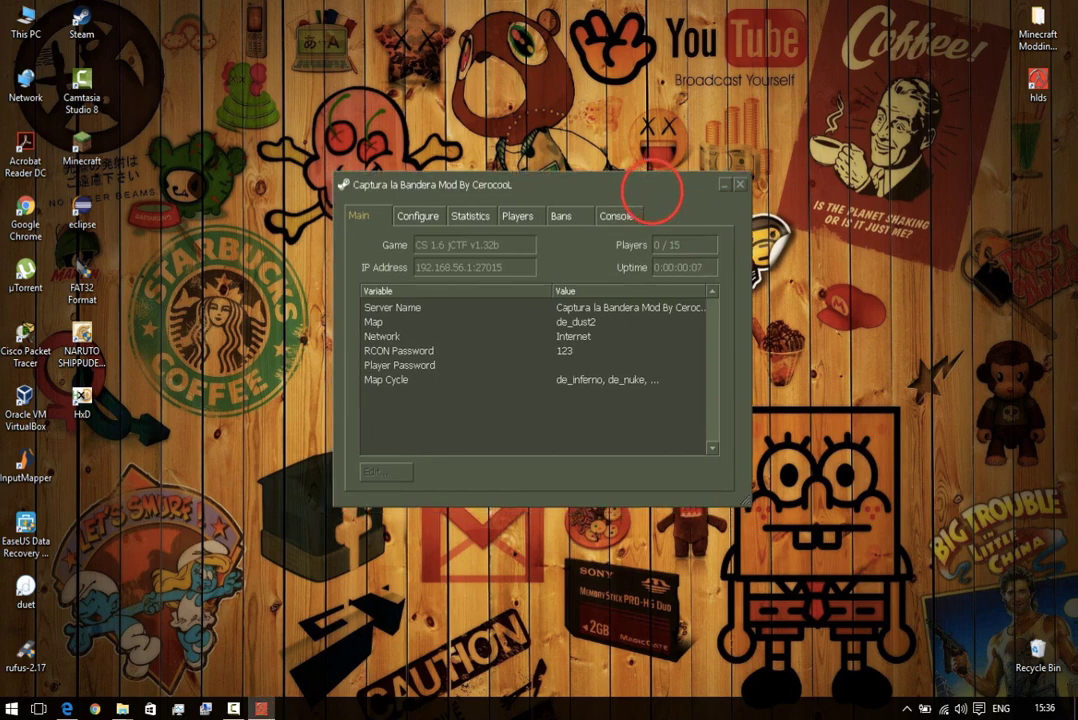
left_click(726, 184)
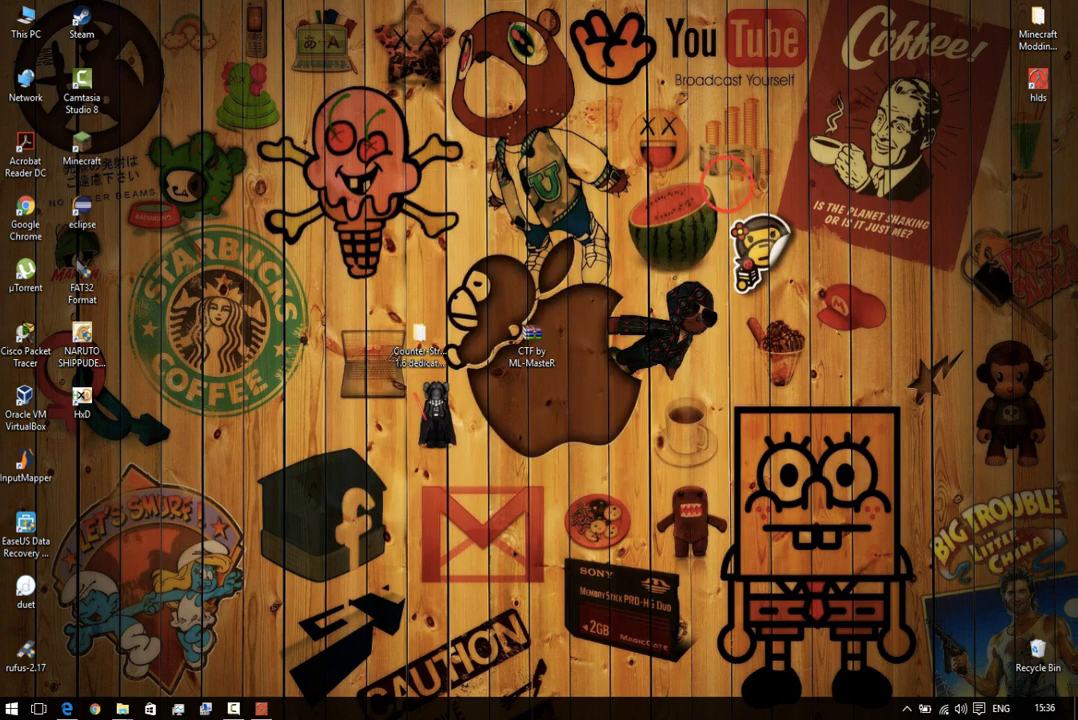
Launch Counter-Strike 1.6 from its folder.
left_click(121, 706)
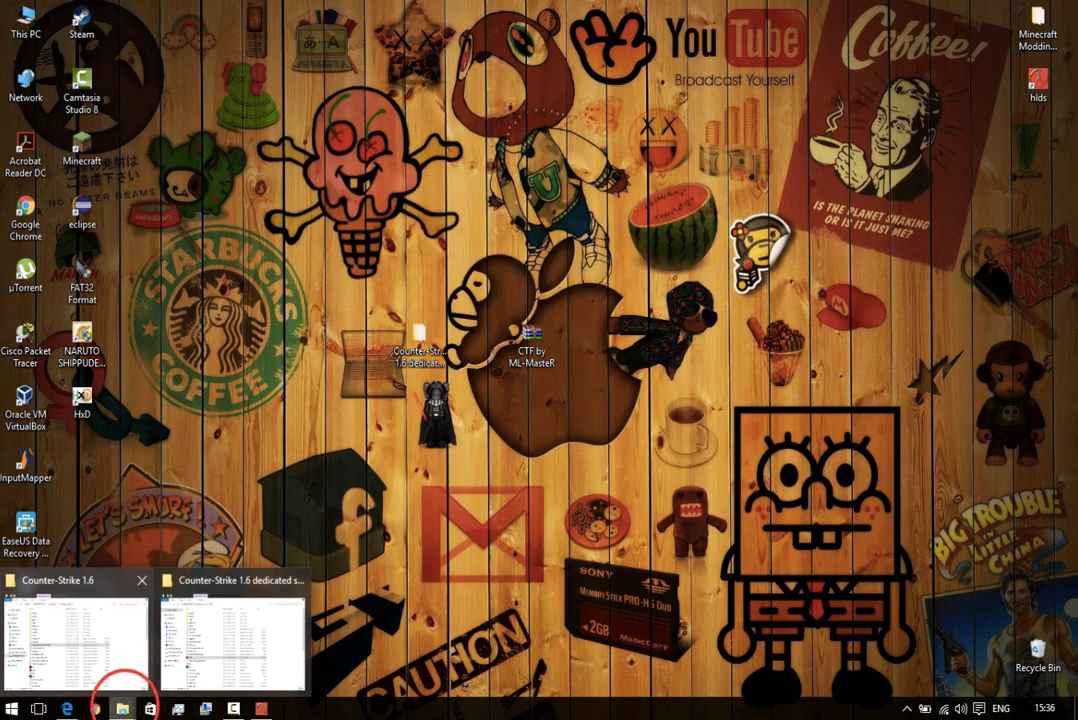
left_click(43, 630)
left_click(305, 430)
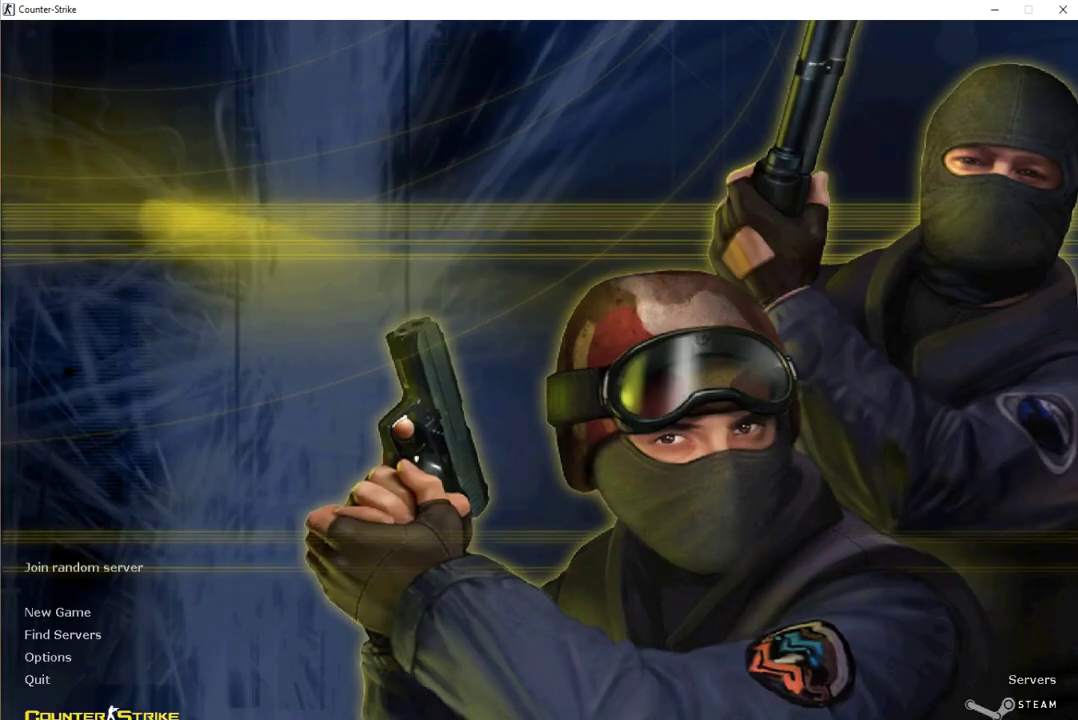
Try joining the Captura la Bandera LAN server, dismiss the refusal, and quit the game.
left_click(96, 634)
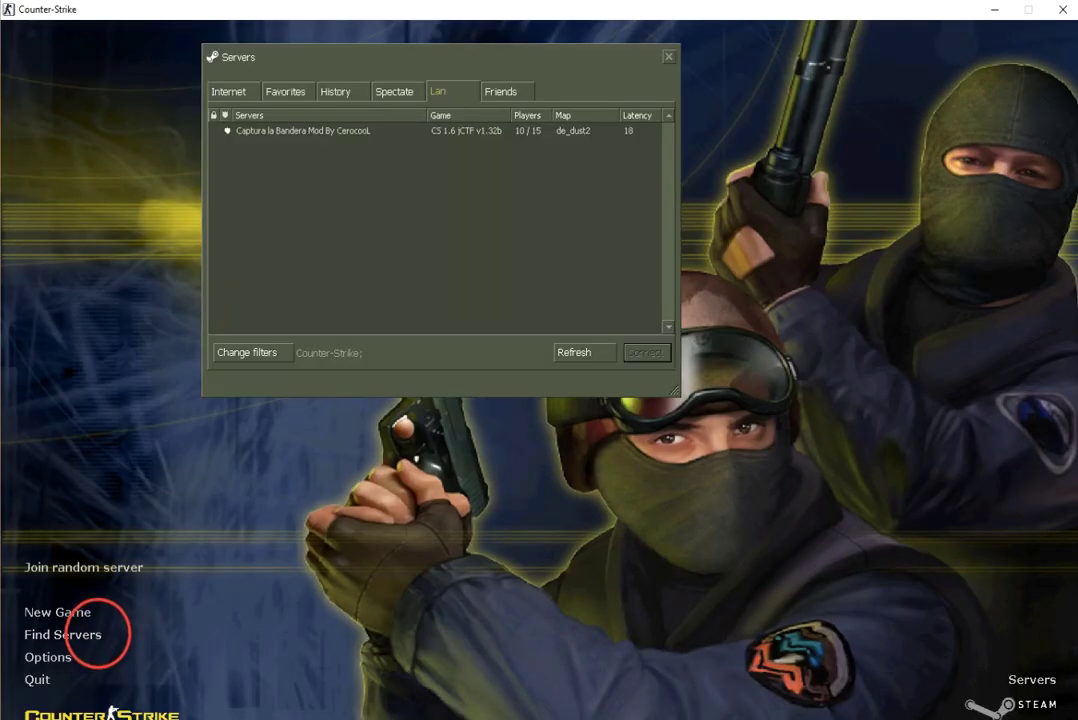
left_click(351, 131)
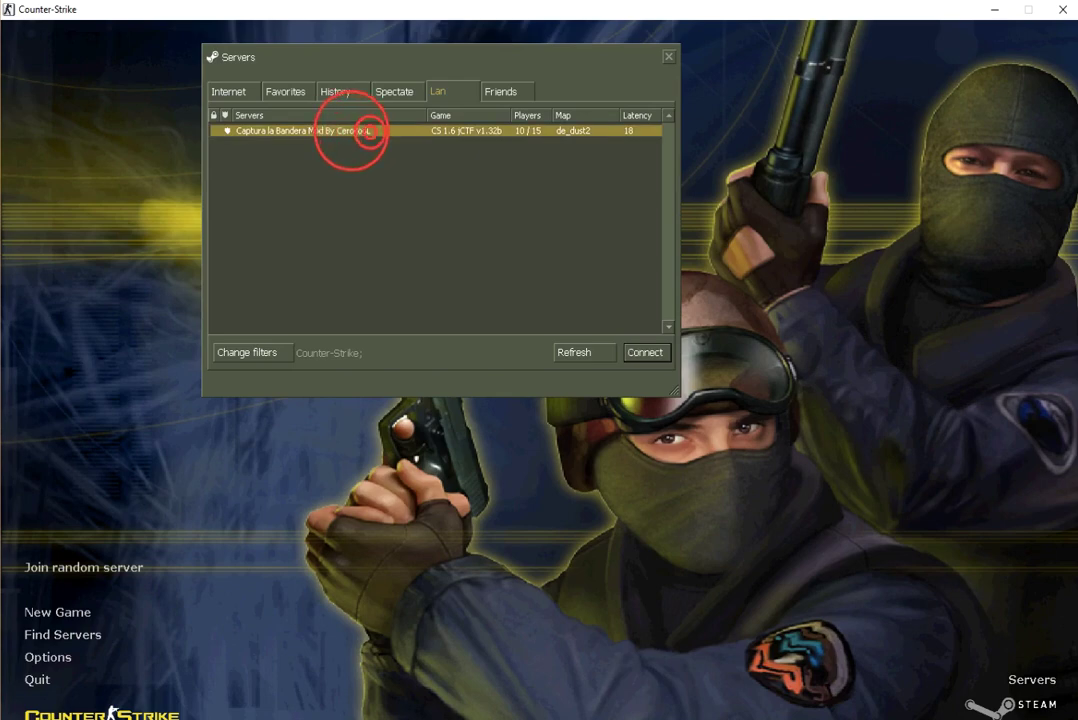
double_click(370, 131)
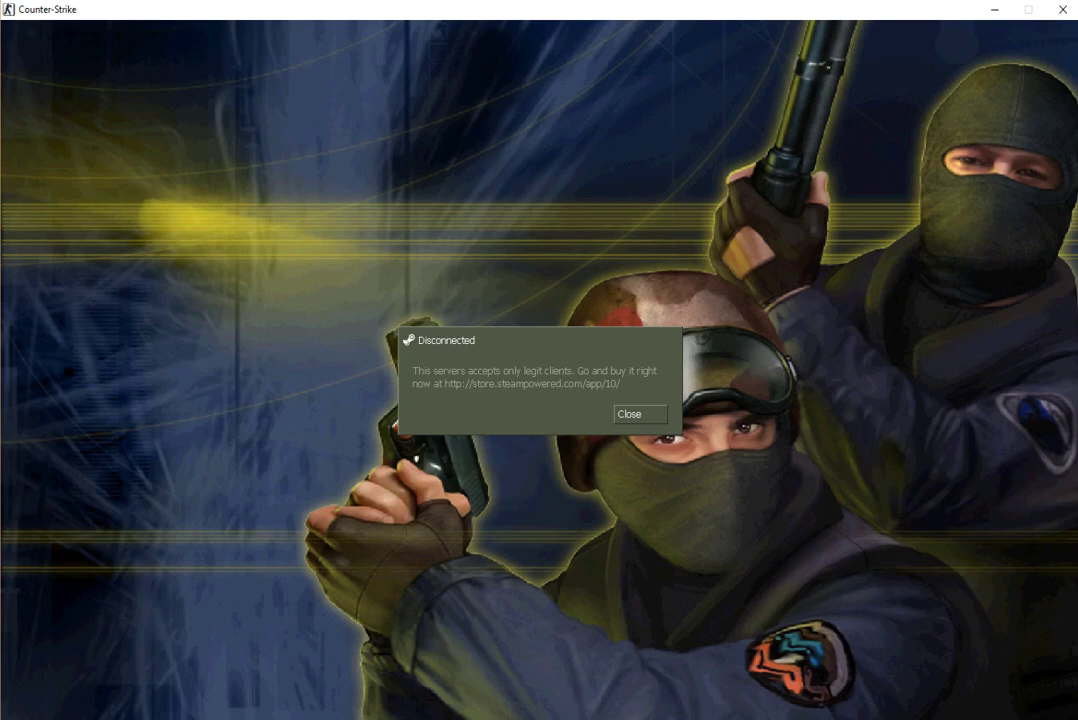
left_click(626, 410)
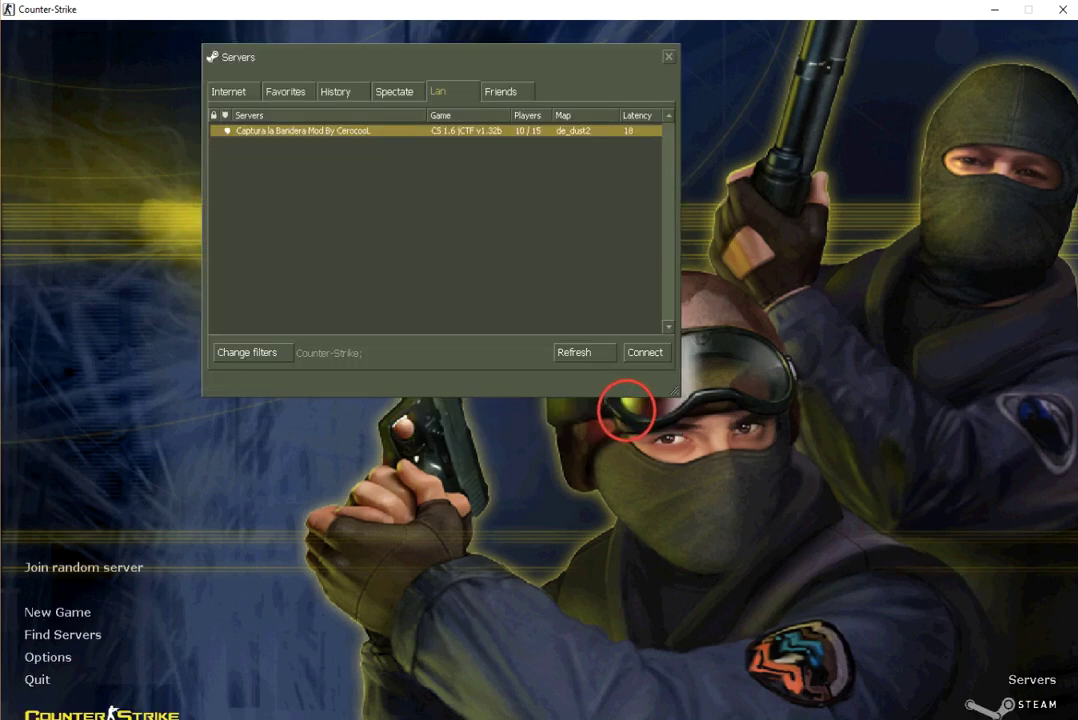
left_click(31, 685)
left_click(518, 401)
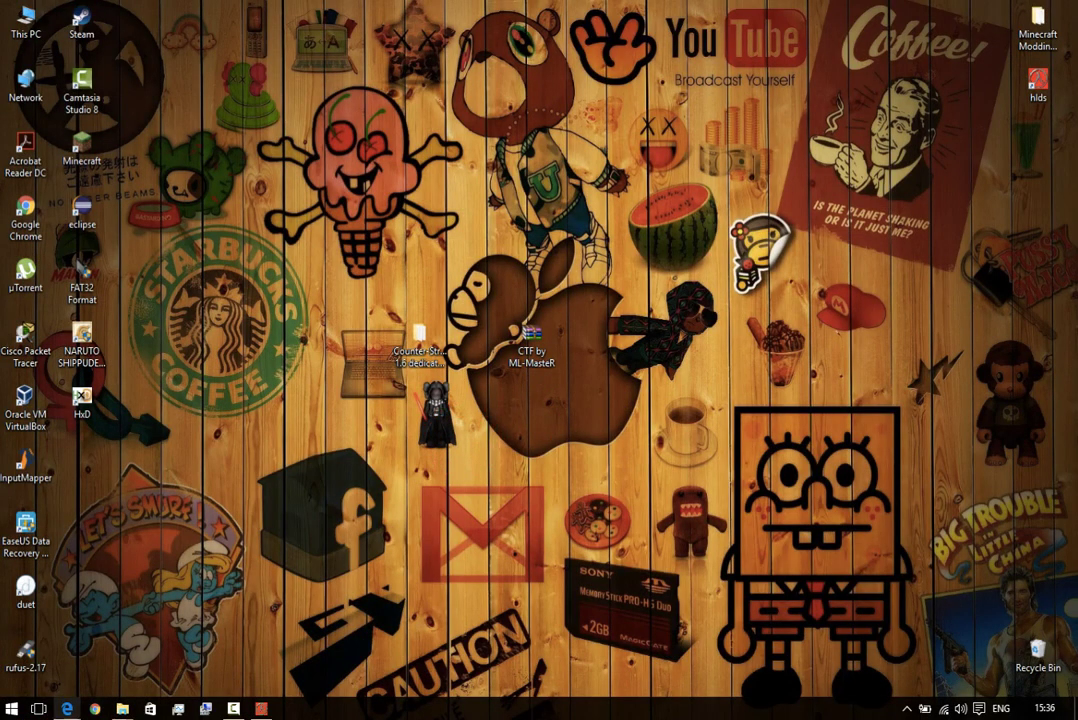
Bring Edge forward and scroll the CTF mod page to the step 2 download instructions.
left_click(67, 708)
scroll(420, 380, "down", 2)
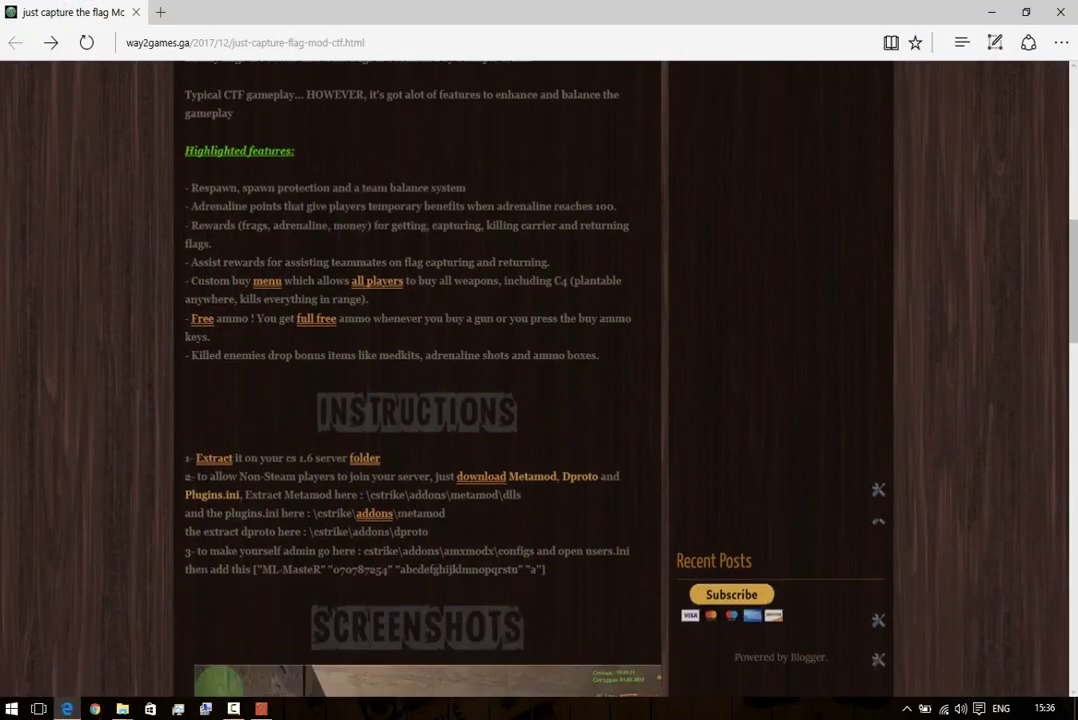
left_click_drag(240, 478, 521, 495)
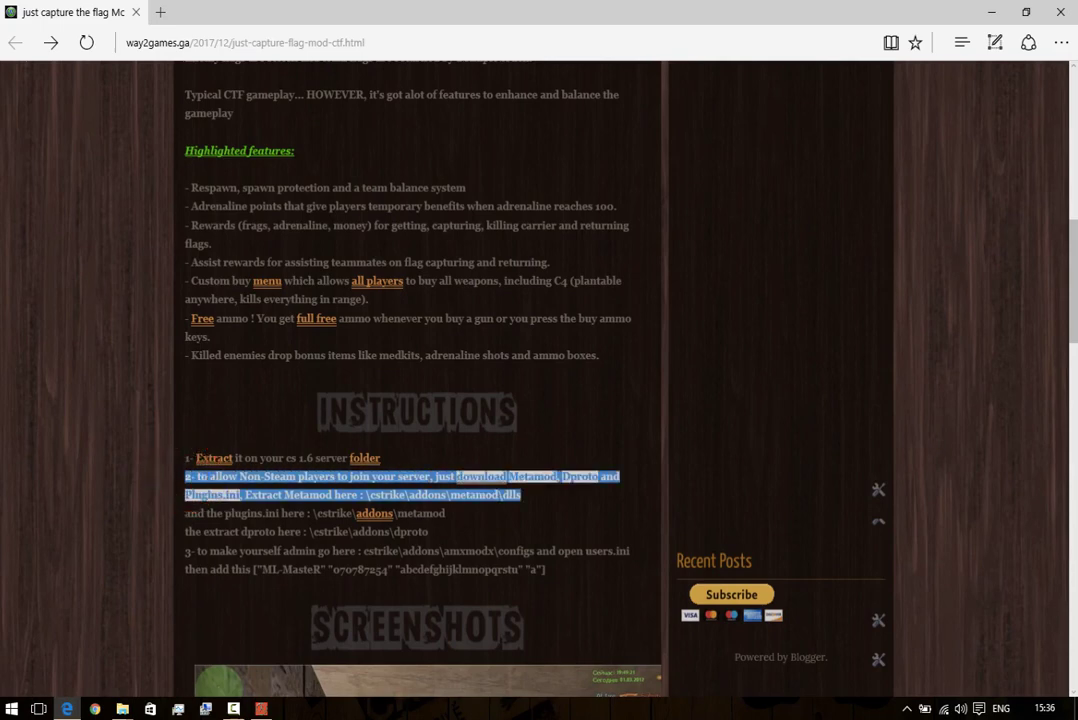
left_click(544, 521)
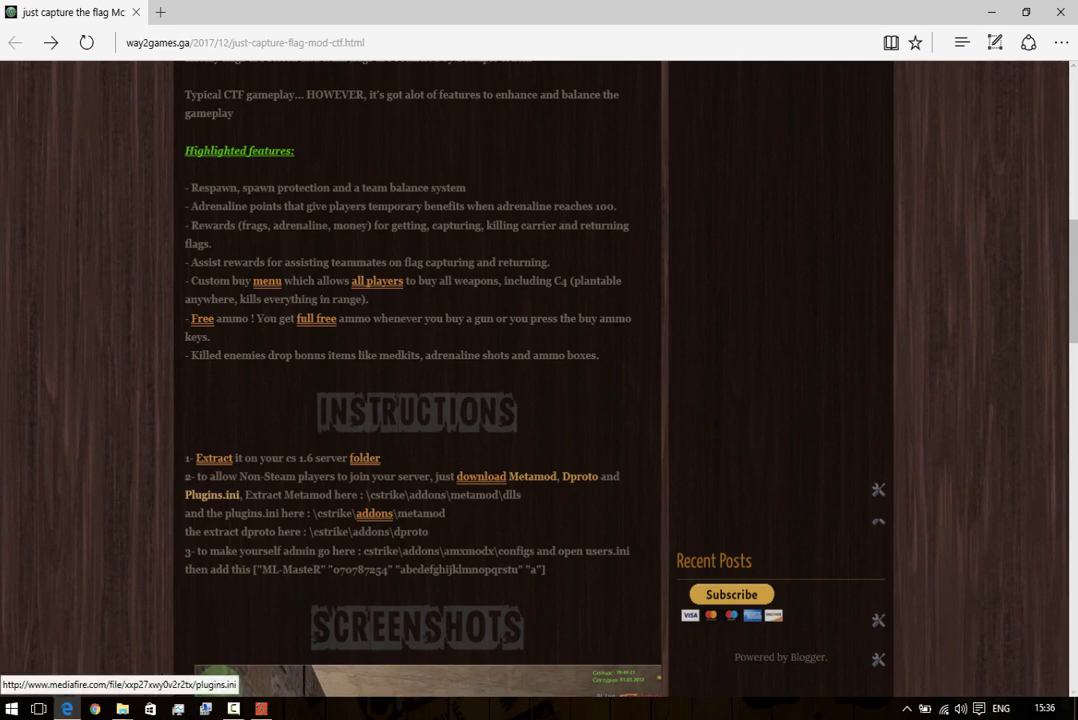
Open the Metamod, Dproto and Plugins.ini links in new tabs and download Metamod.
right_click(535, 474)
left_click(550, 490)
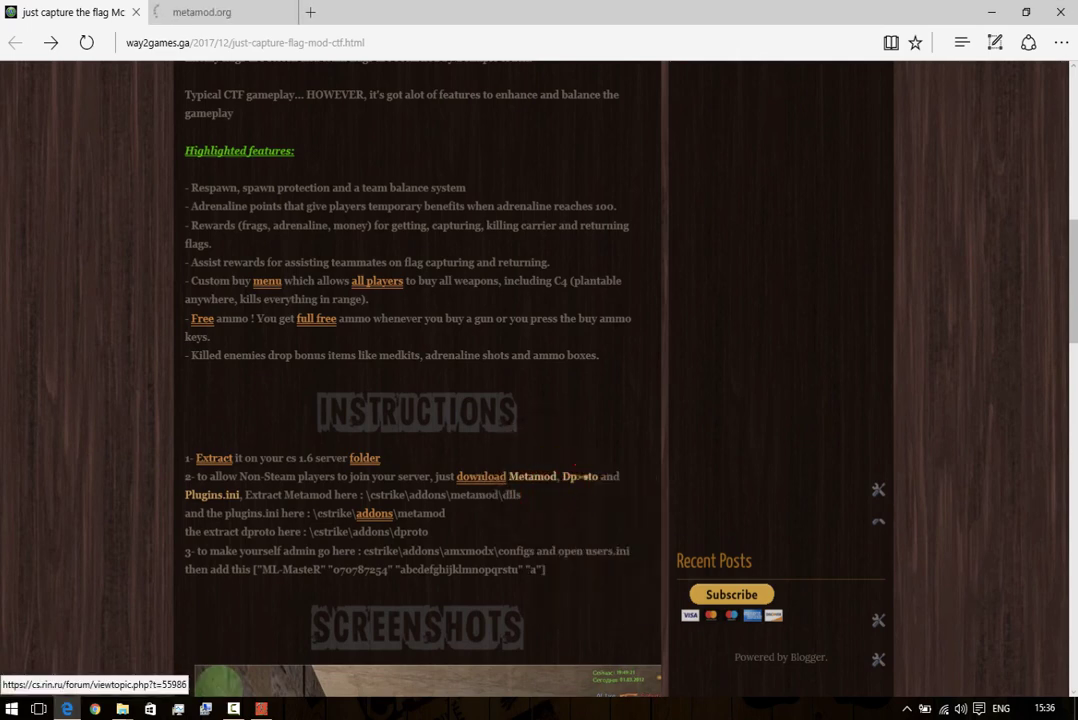
right_click(585, 476)
left_click(597, 494)
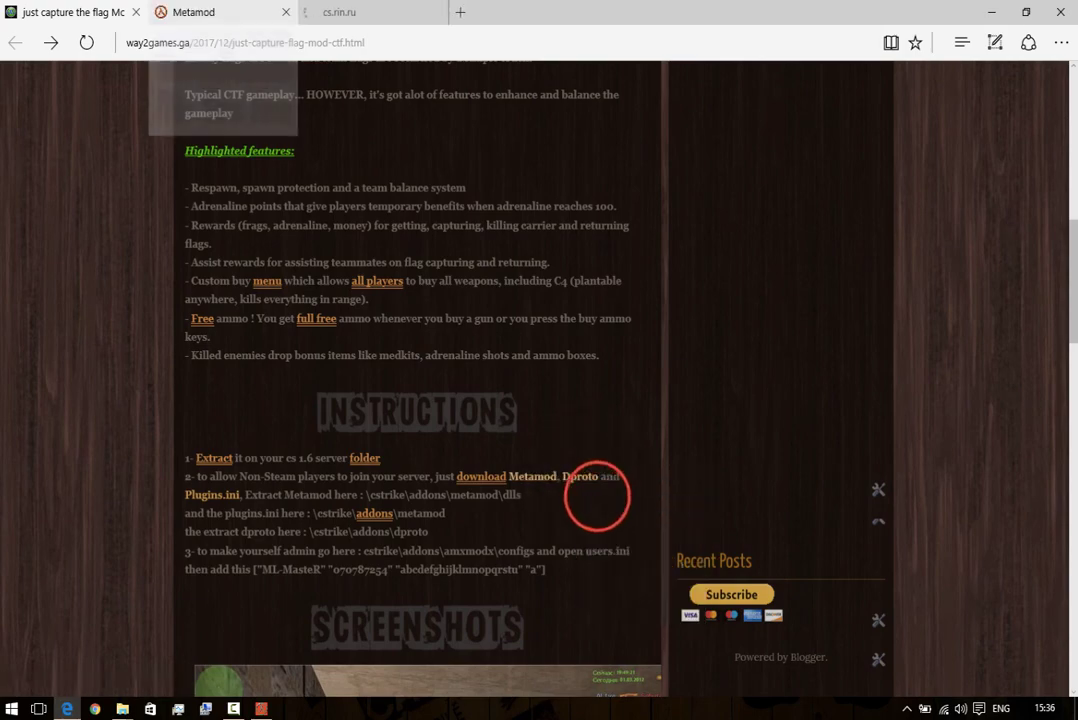
right_click(212, 495)
left_click(232, 510)
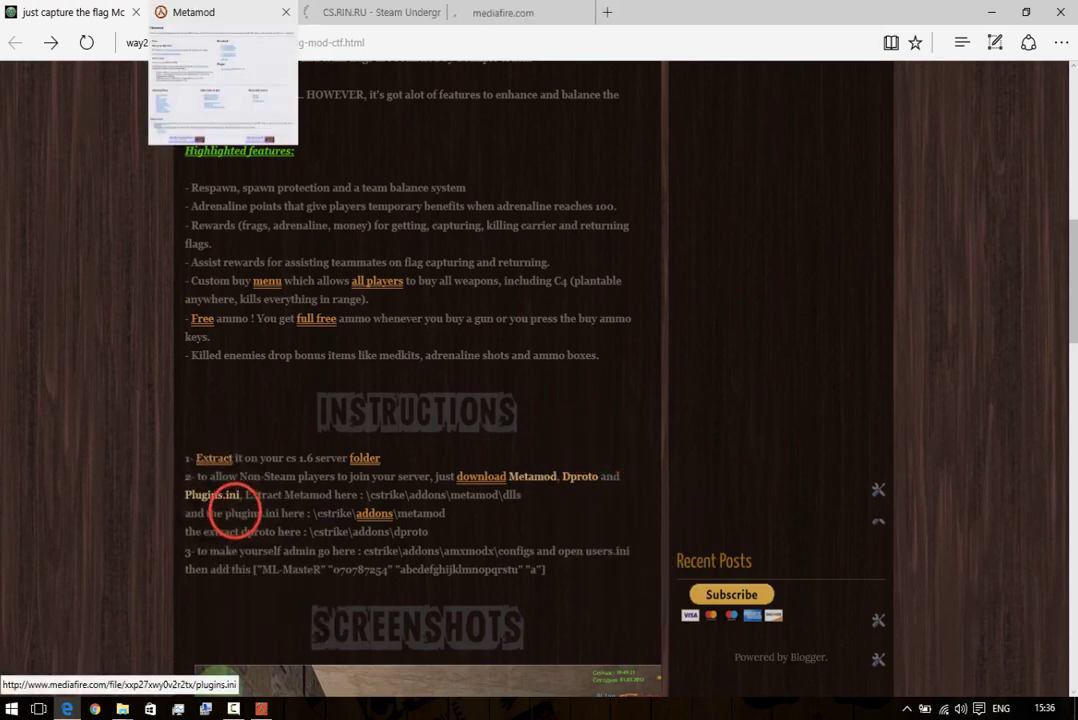
left_click(204, 14)
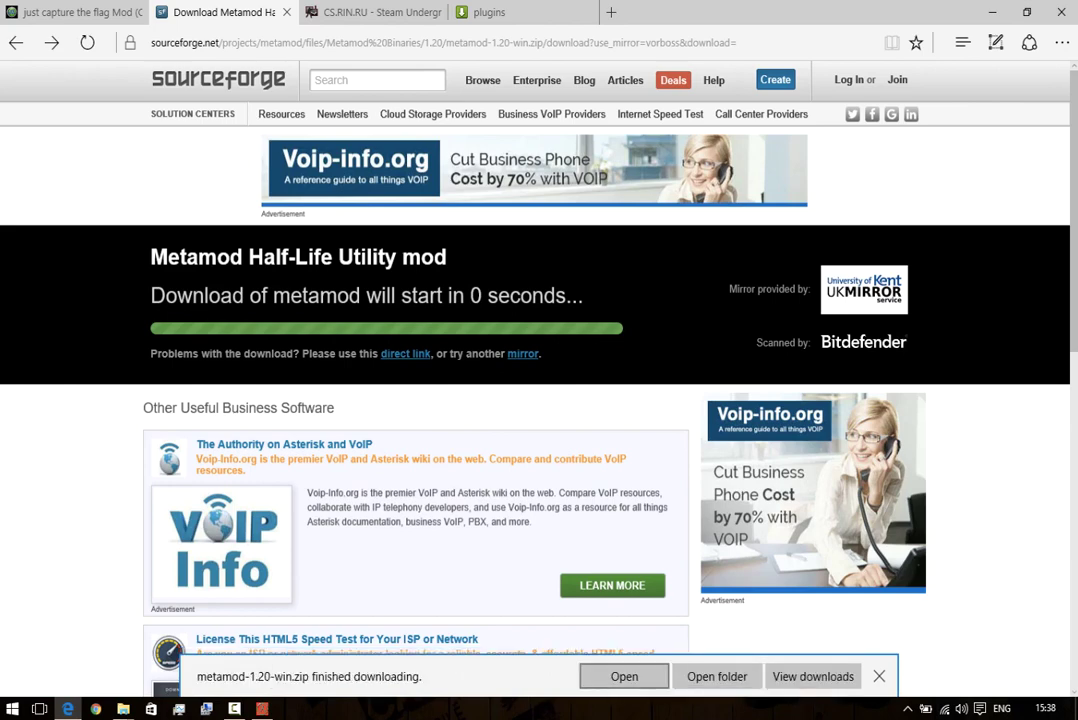
Open metamod-1.20-win.zip in WinRAR, select metamod.dll, then minimize WinRAR.
left_click(622, 676)
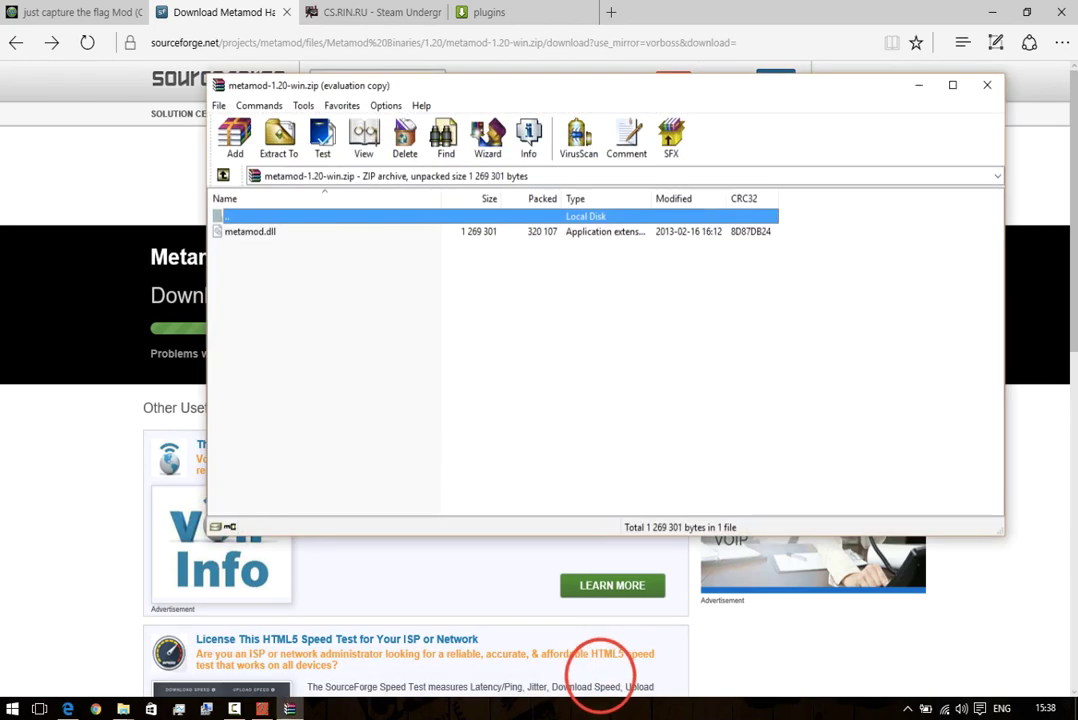
left_click(288, 280)
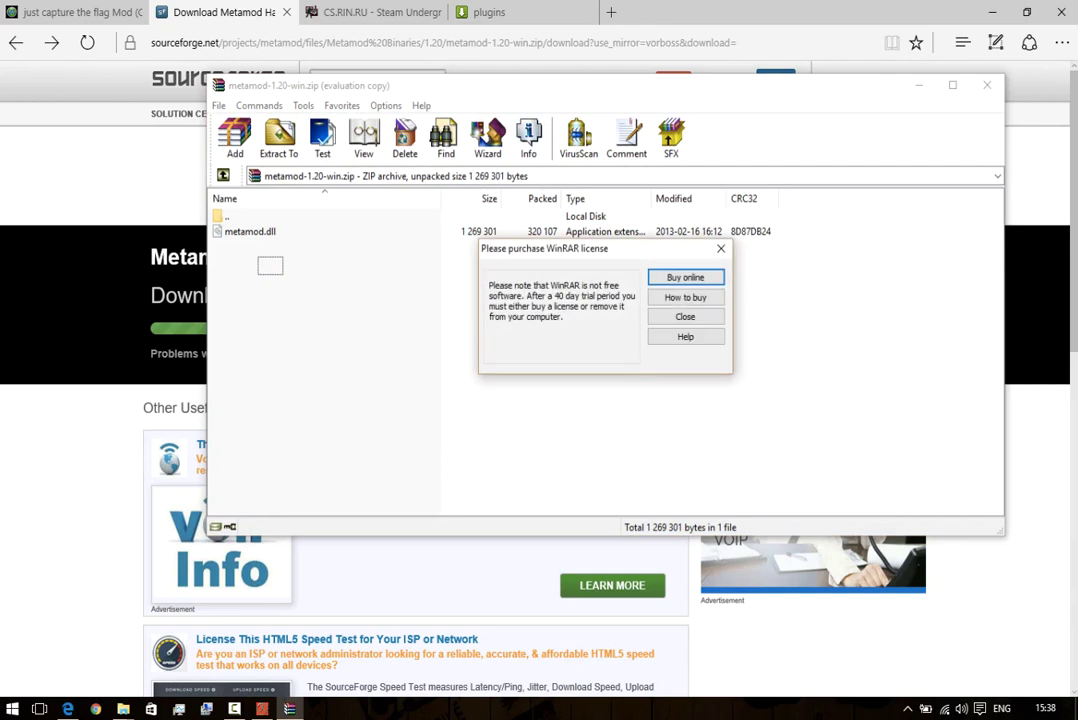
left_click(685, 316)
left_click(364, 318)
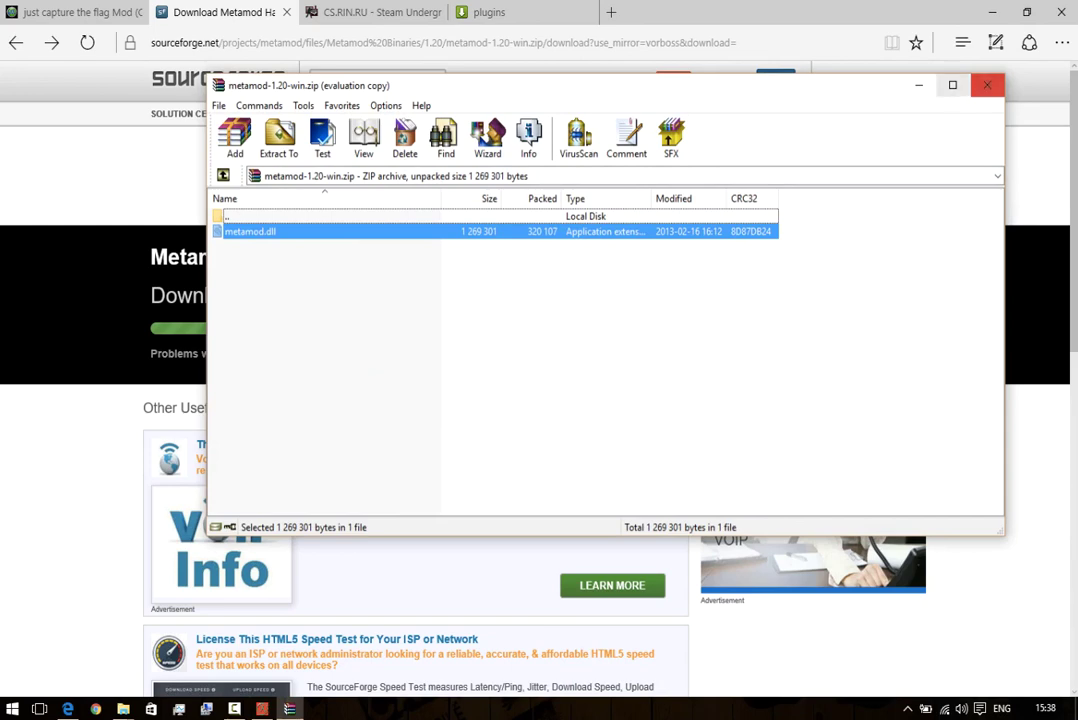
left_click(919, 86)
left_click(318, 14)
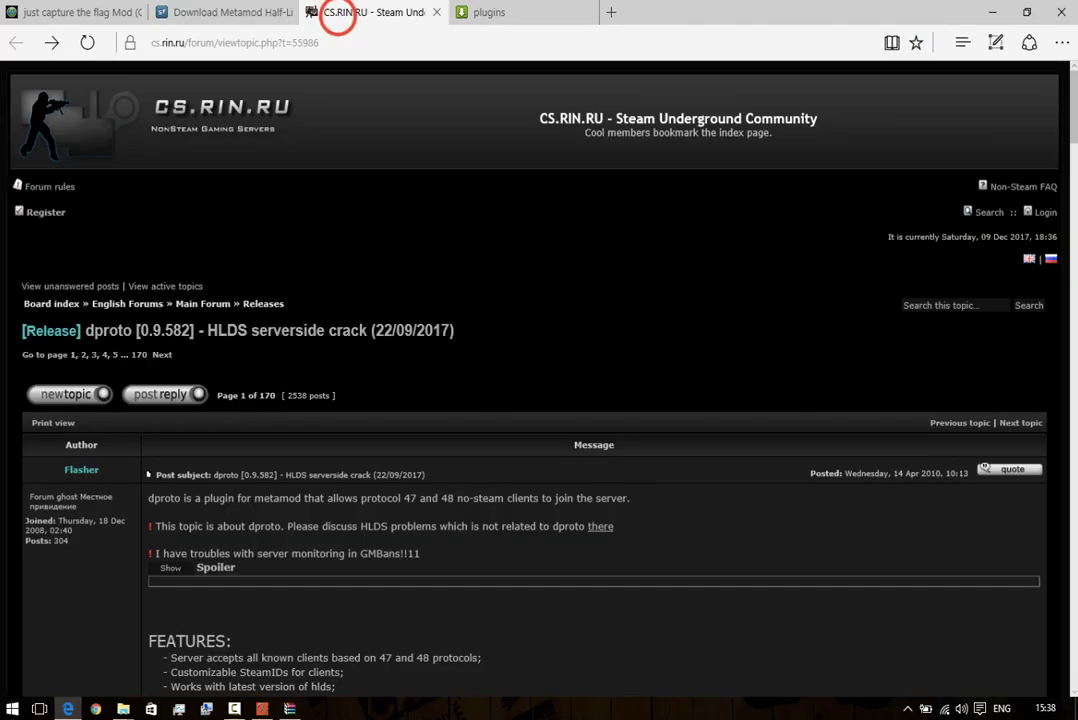
Close the Metamod tab and click the dproto_0_9_582.zip attachment in the topic.
left_click(286, 12)
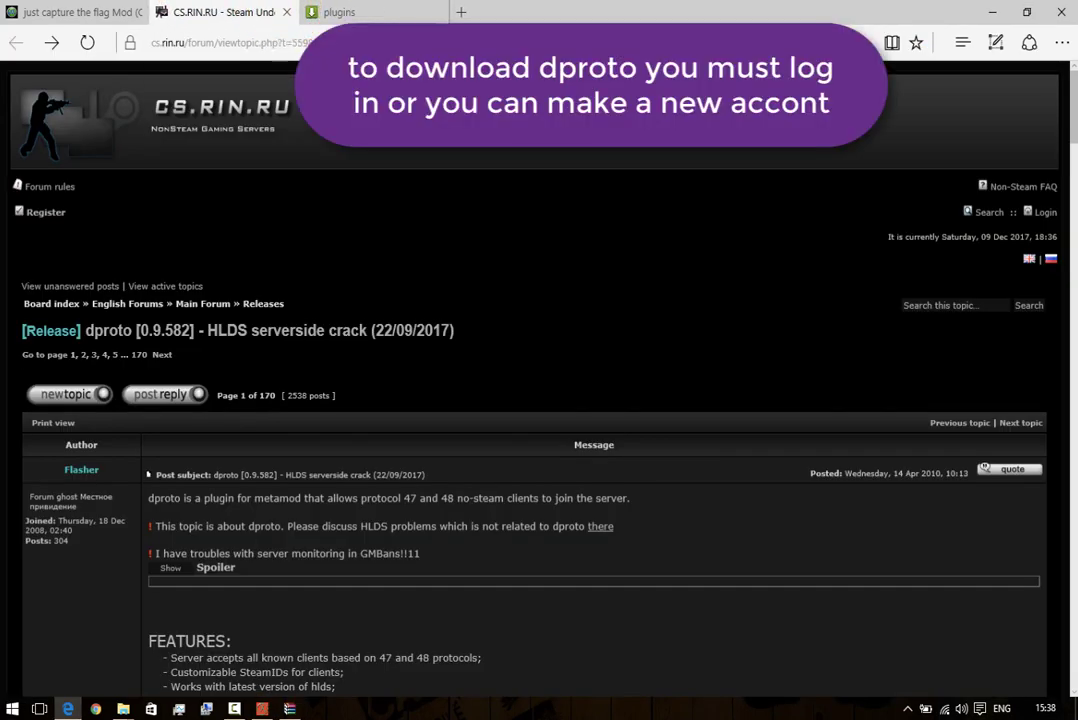
scroll(540, 380, "down", 3)
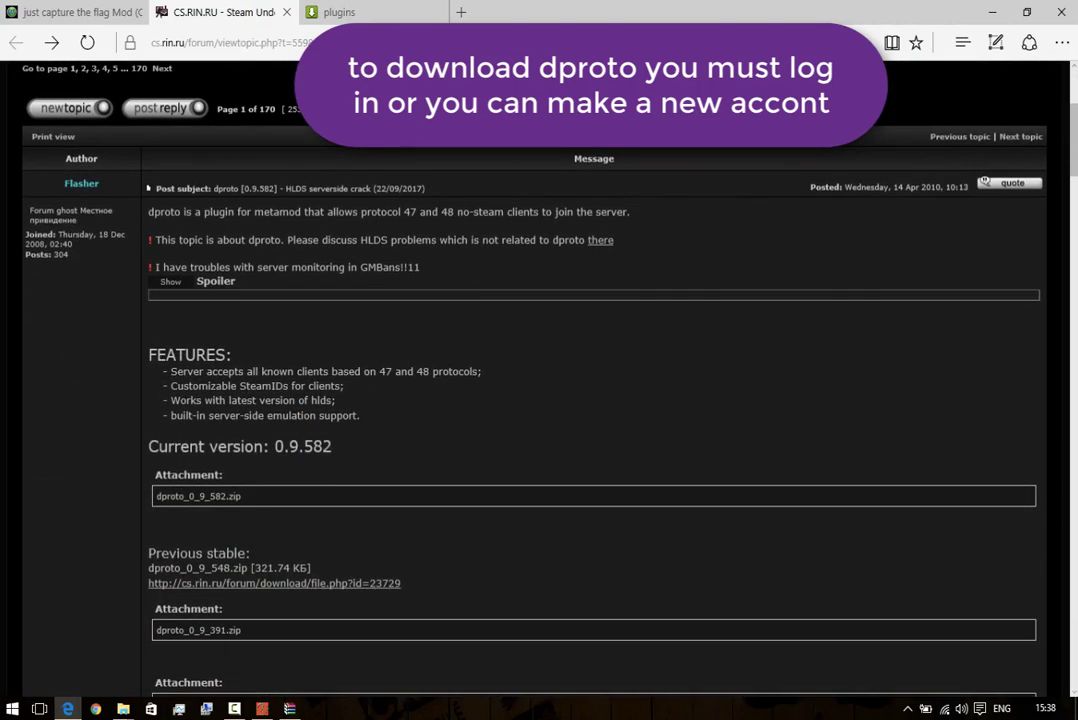
left_click_drag(155, 496, 240, 496)
left_click(246, 496)
double_click(246, 496)
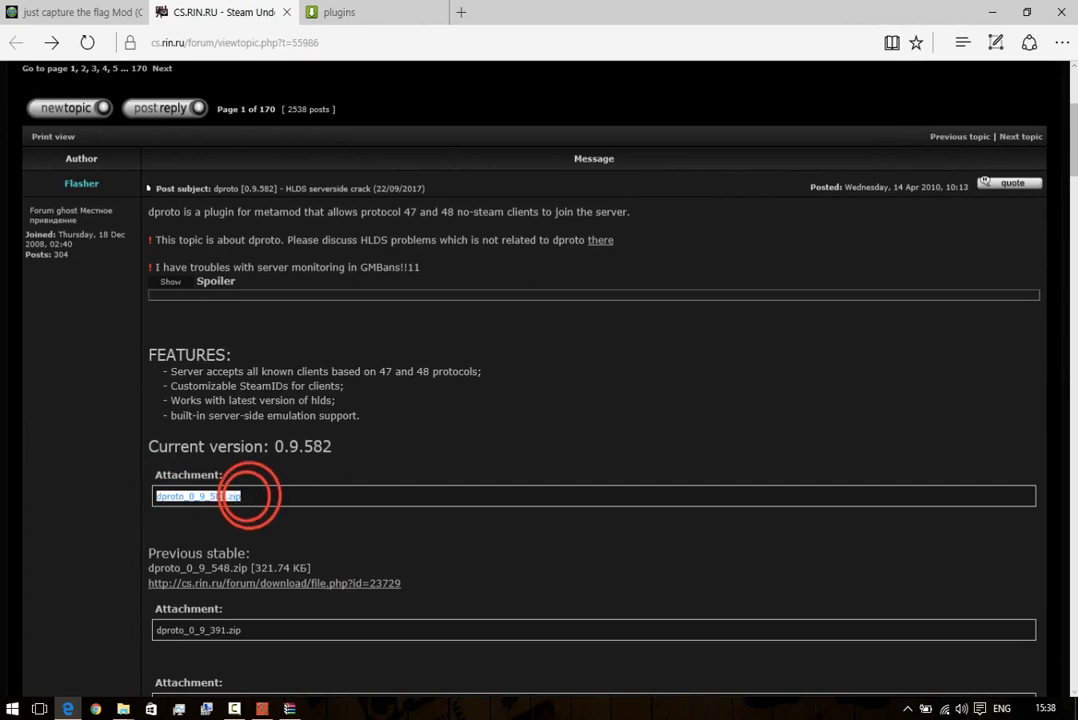
left_click(246, 496)
Log in to CS.RIN.RU, close the CTF blog tab, and return to the dproto topic.
scroll(160, 494, "up", 3)
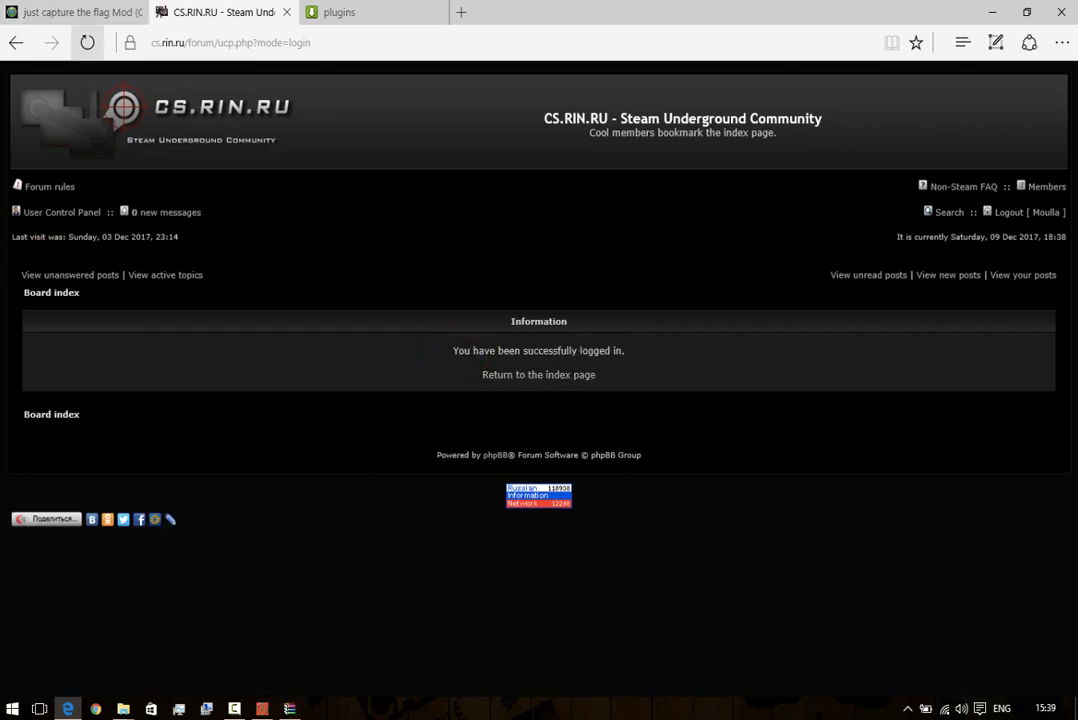
left_click(286, 12)
left_click(93, 14)
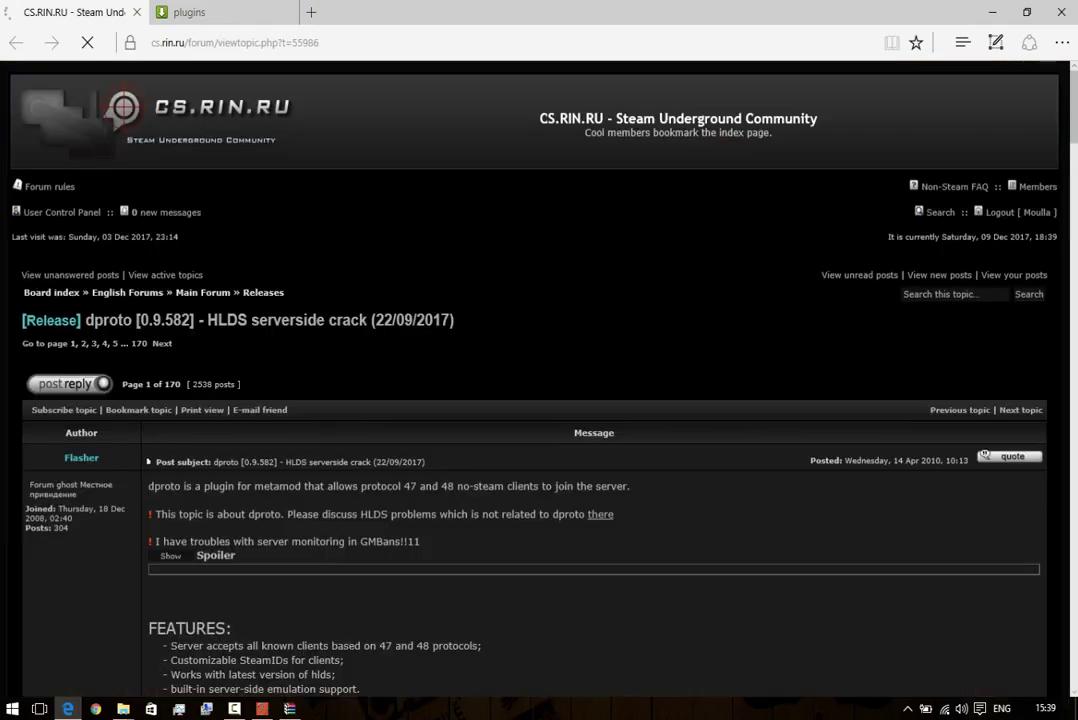
scroll(540, 380, "down", 3)
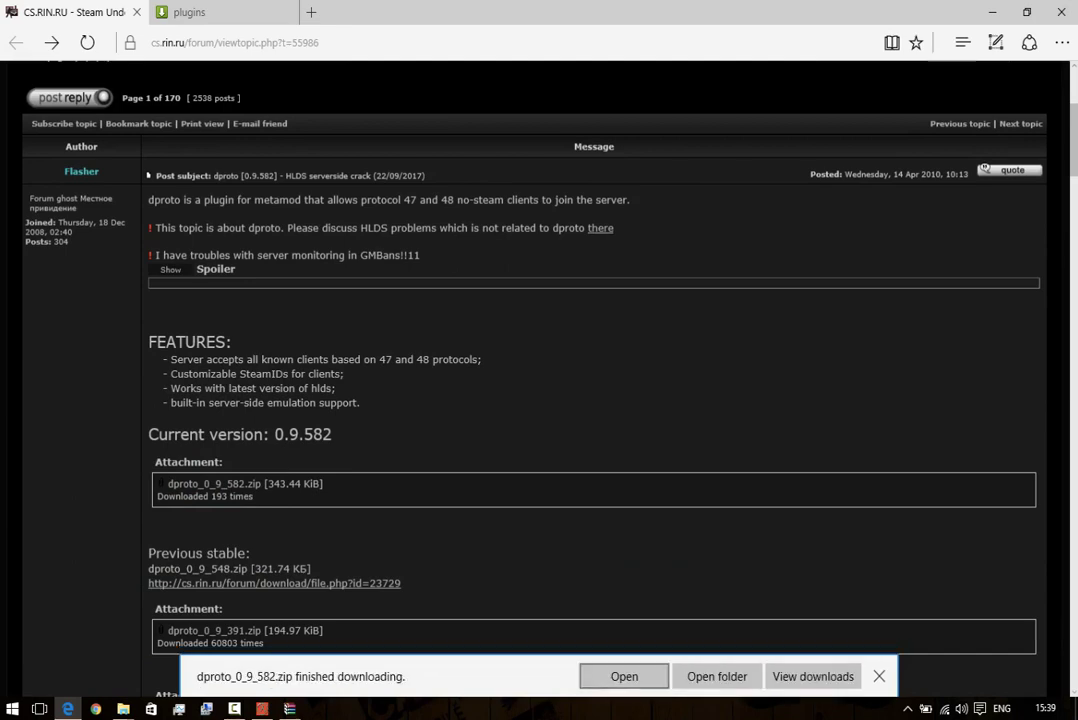
Open the dproto_0_9_582.zip archive, dismiss the WinRAR nag, and minimize it to reach the plugins page.
left_click(624, 676)
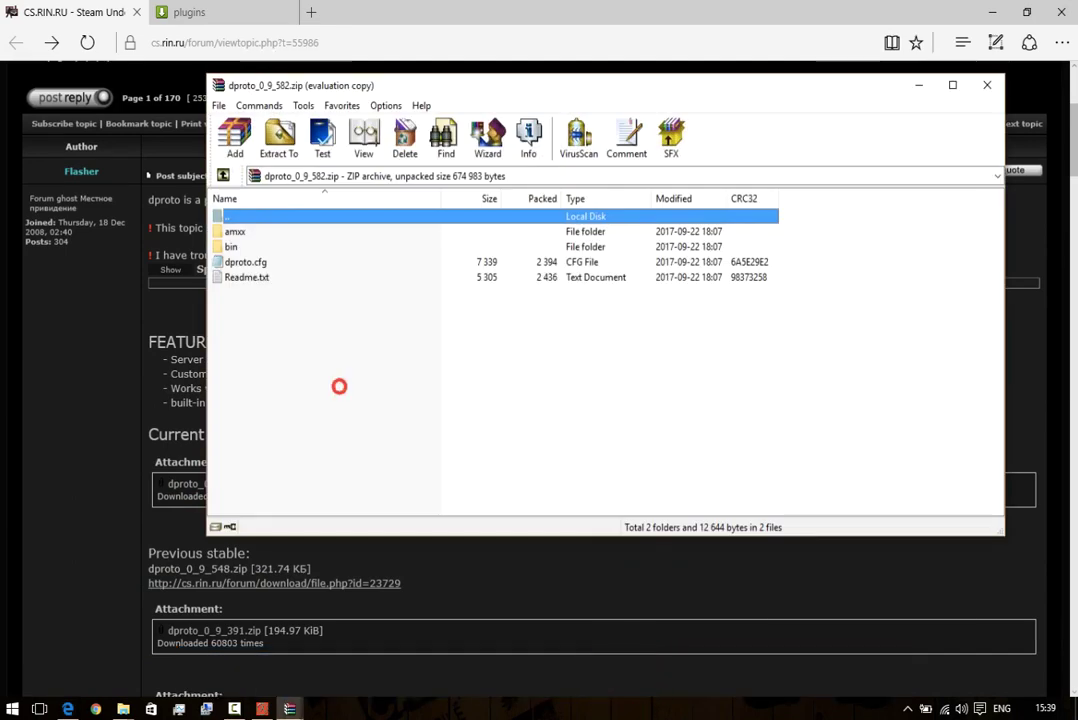
left_click_drag(339, 385, 280, 250)
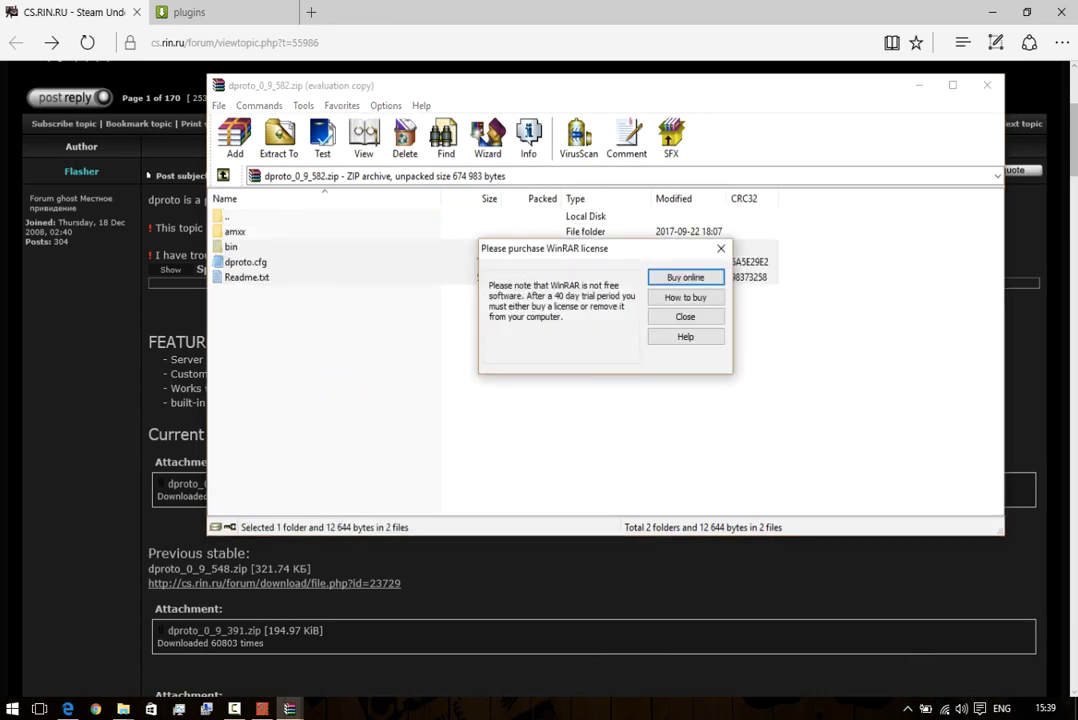
left_click(712, 316)
left_click(722, 313)
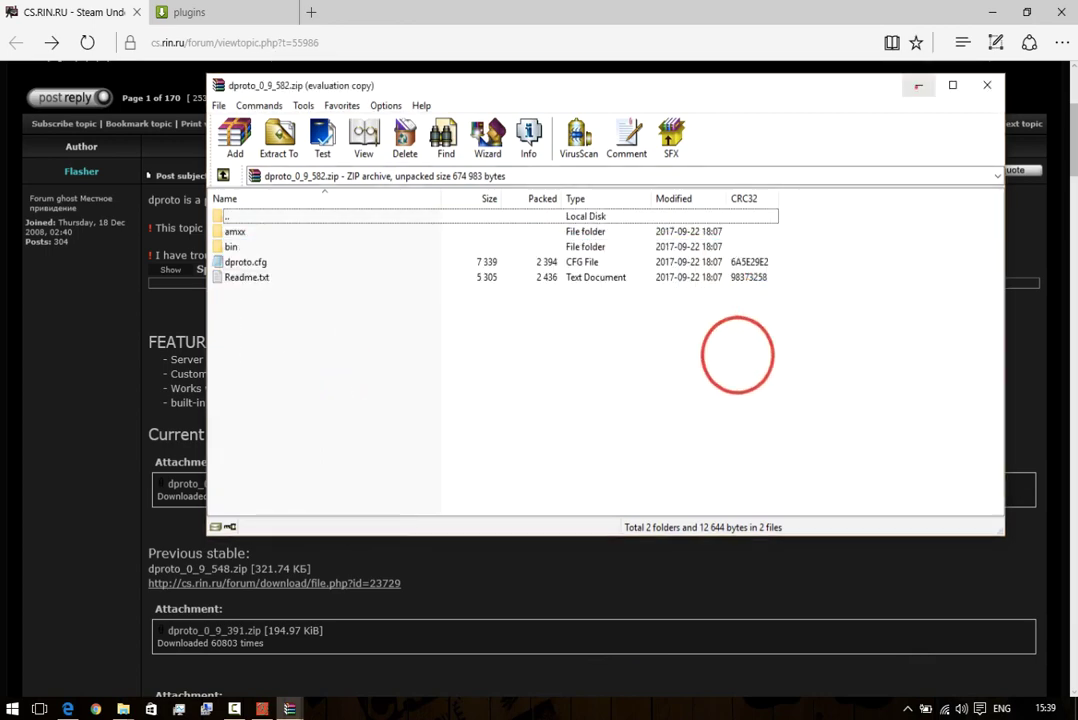
left_click(918, 85)
left_click(185, 13)
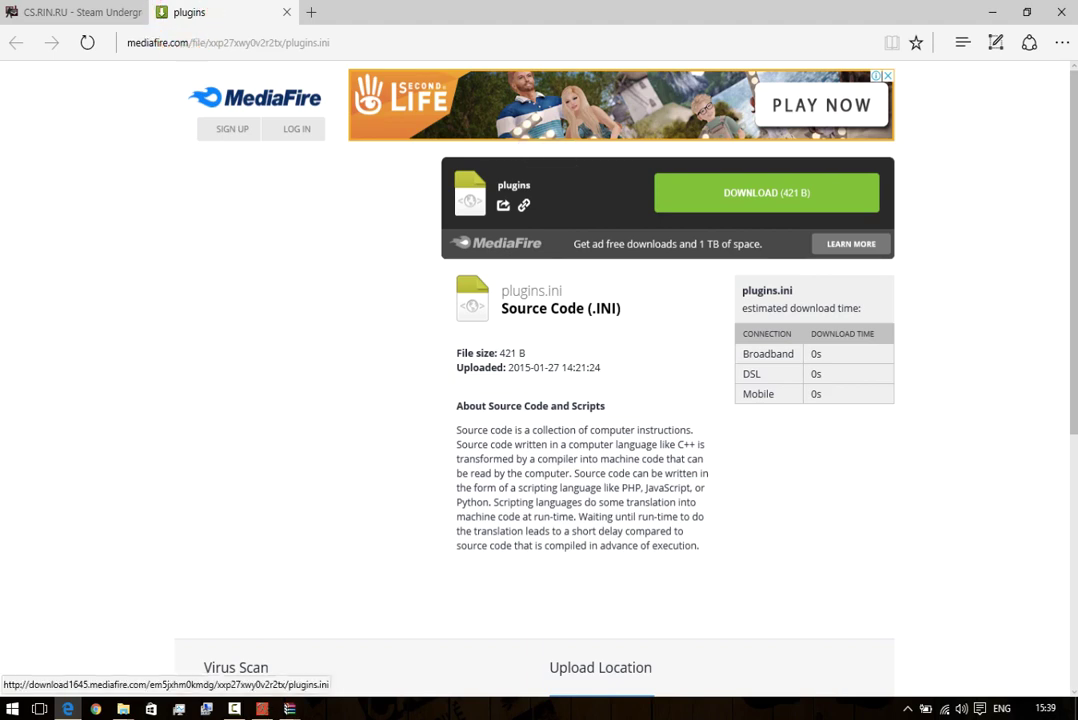
Download plugins.ini from MediaFire, close the ad and its tab, and return to Instructions.
left_click(758, 192)
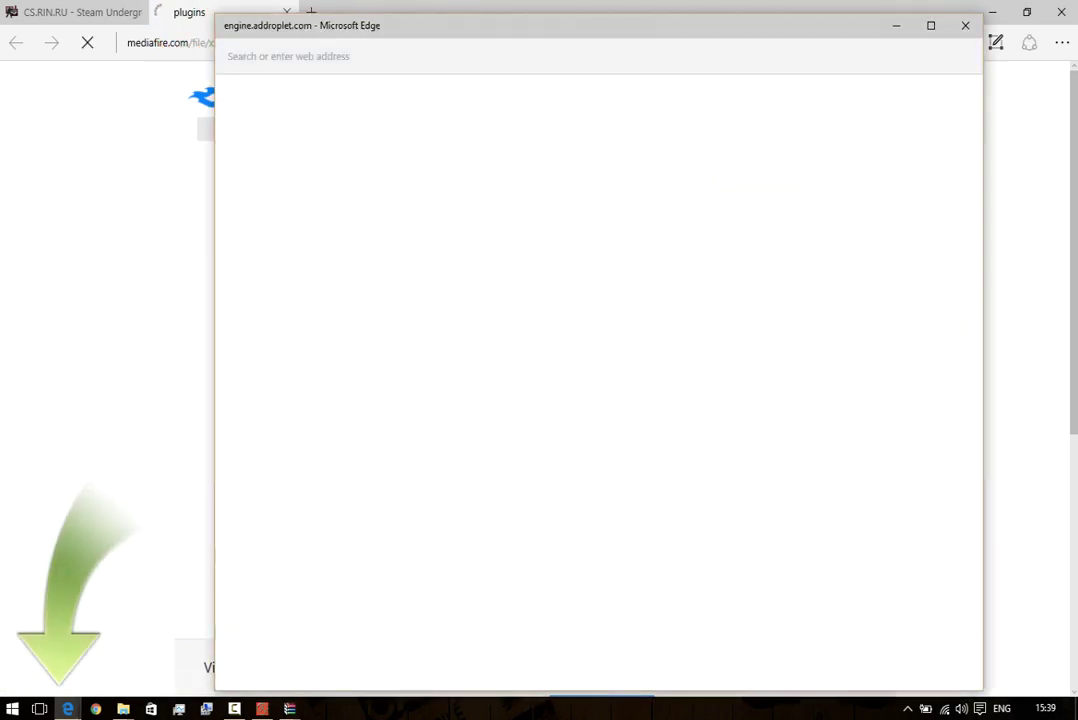
left_click(965, 25)
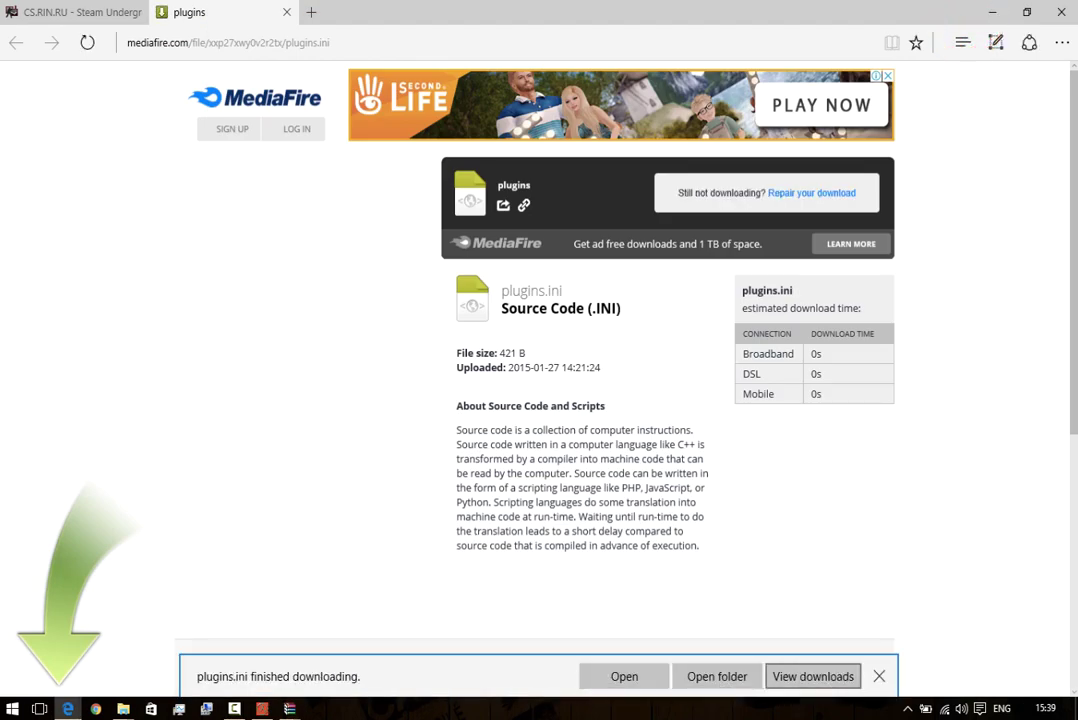
left_click(879, 676)
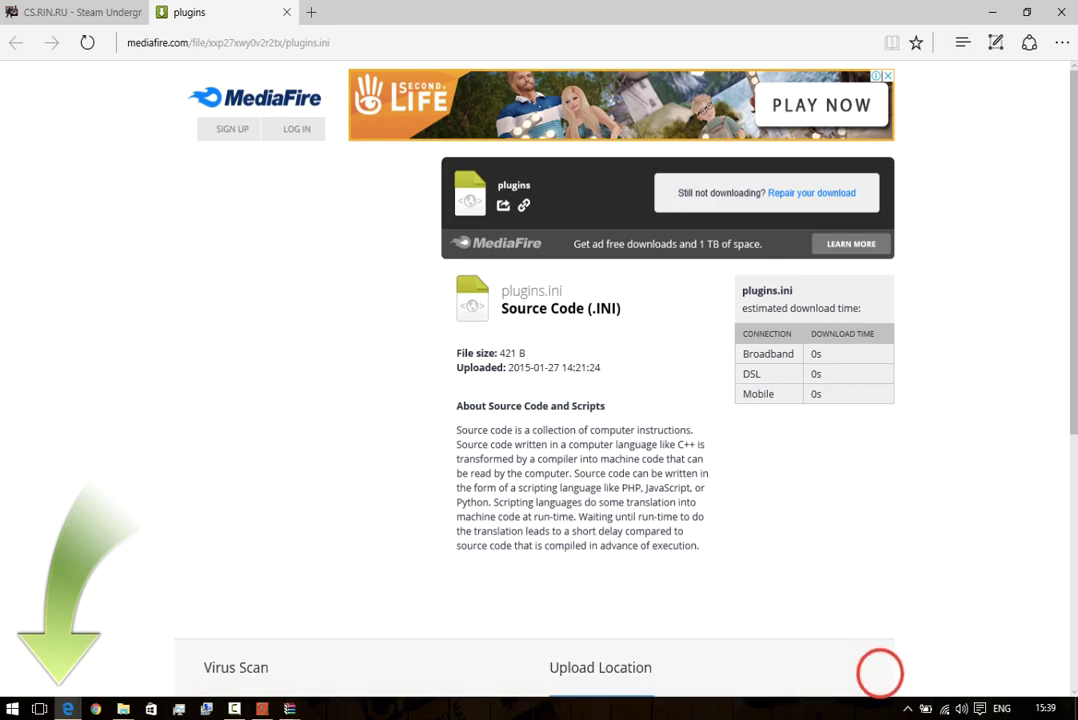
key("ctrl+w")
scroll(530, 380, "down", 10)
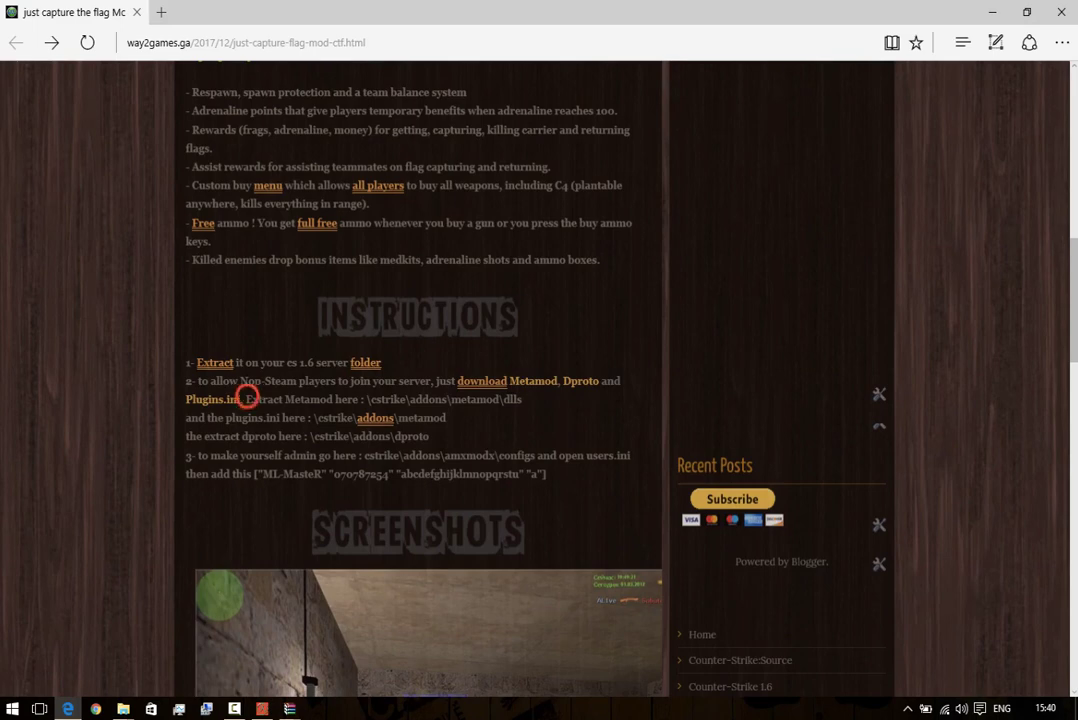
Note the Metamod path \cstrike\addons\metamod\dlls from the guide, then minimize Edge.
left_click_drag(247, 398, 334, 399)
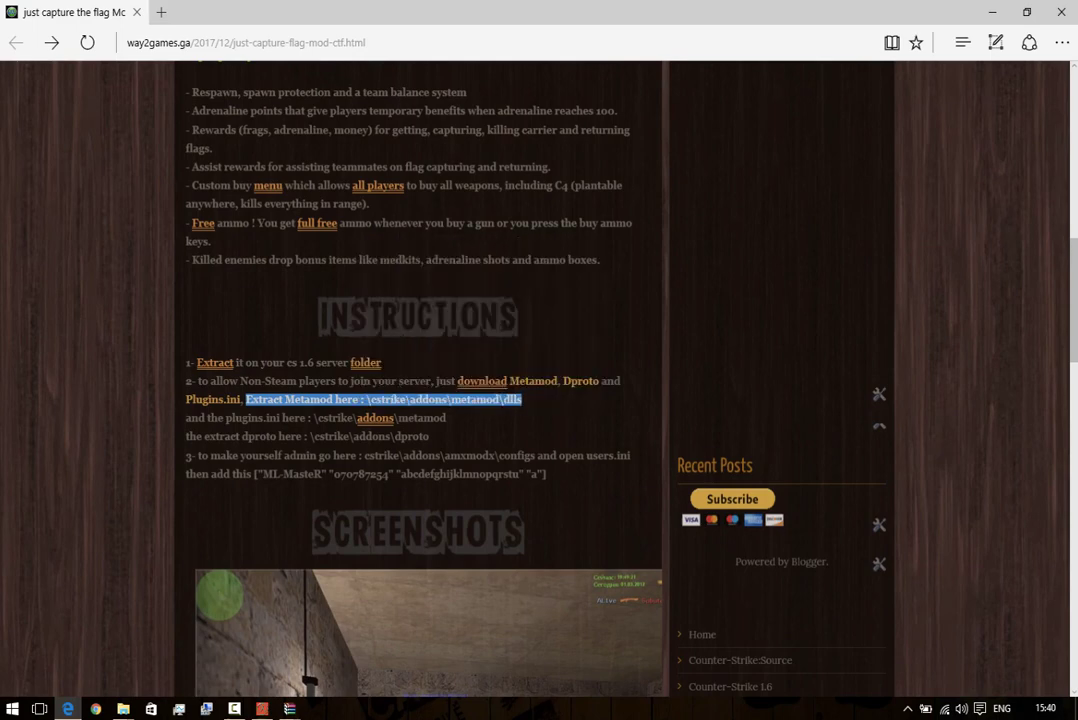
left_click(992, 12)
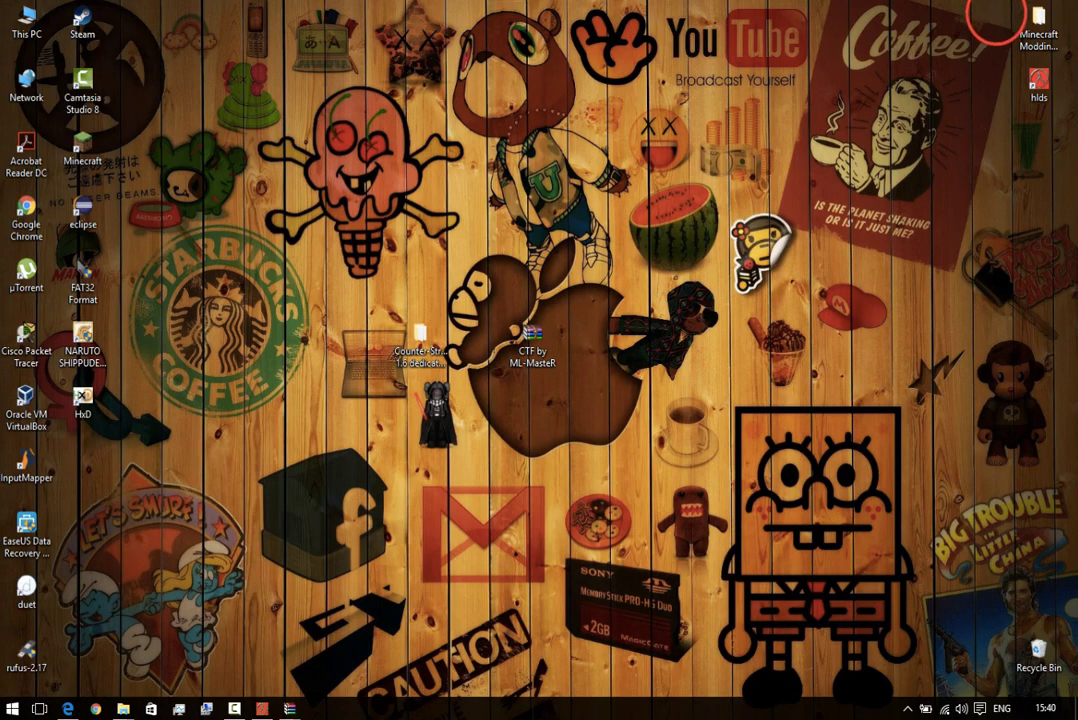
Place the metamod-1.20-win.zip archive and the server folder side by side.
left_click(289, 709)
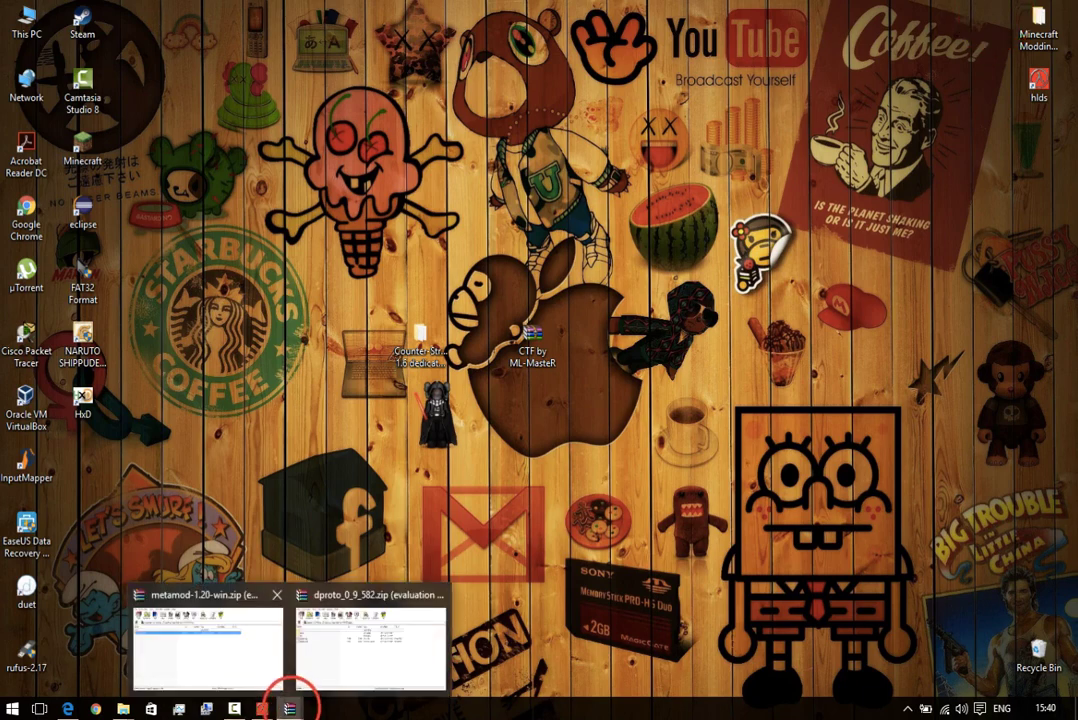
left_click(250, 652)
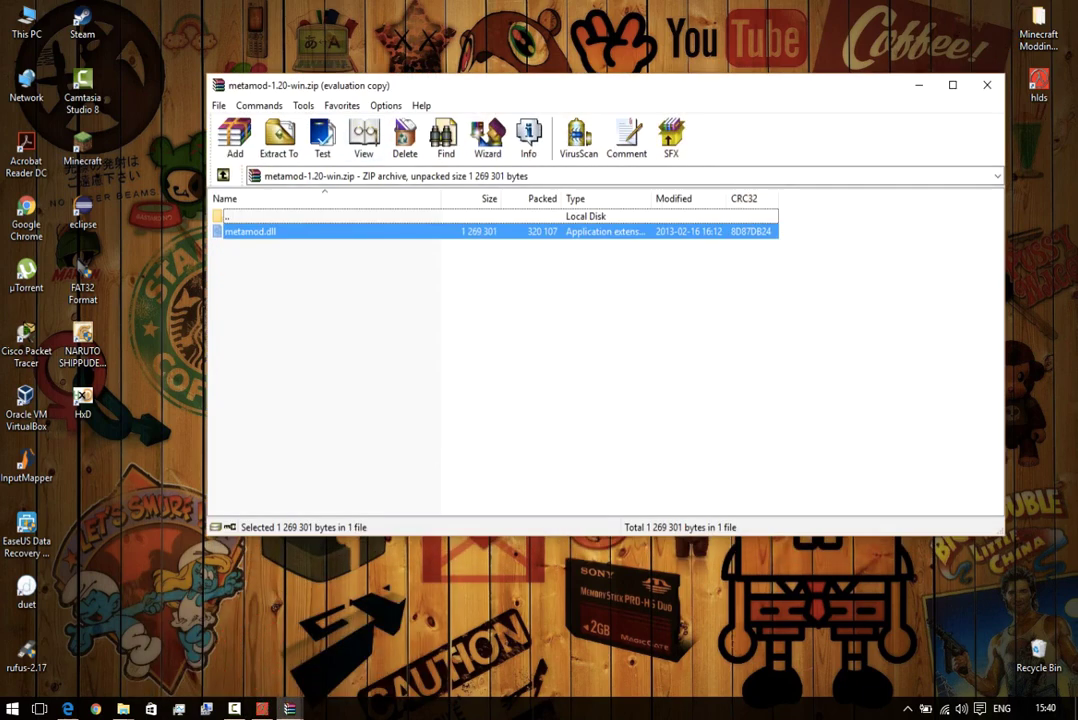
left_click_drag(435, 85, 776, 142)
double_click(385, 347)
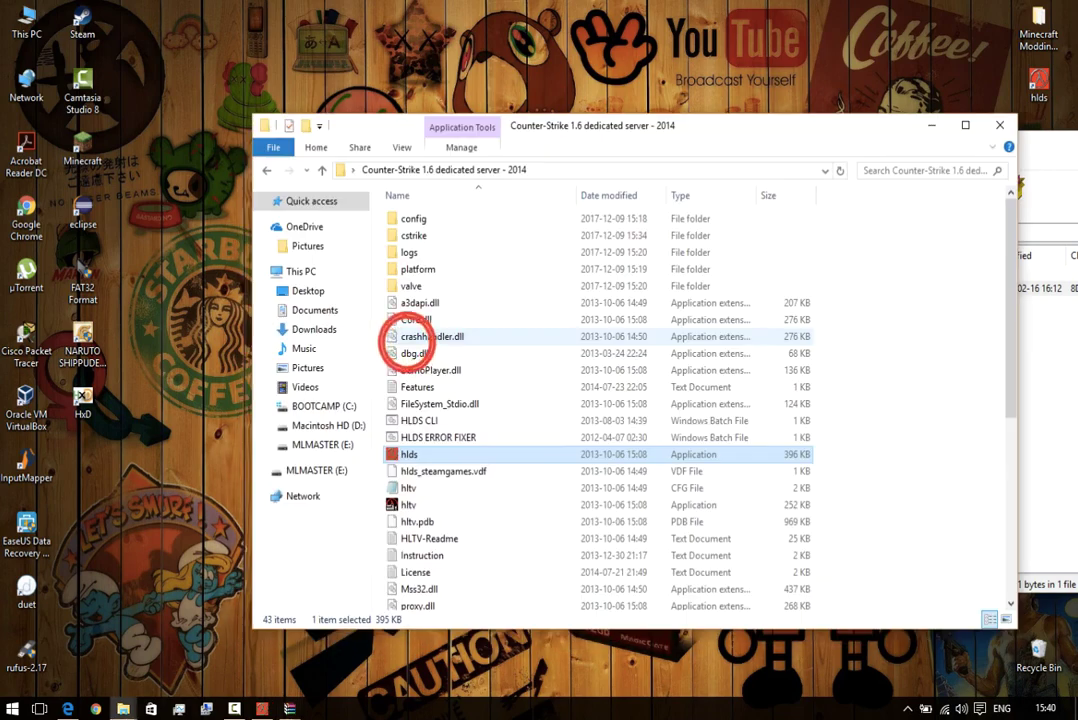
key("super+Left")
left_click(765, 169)
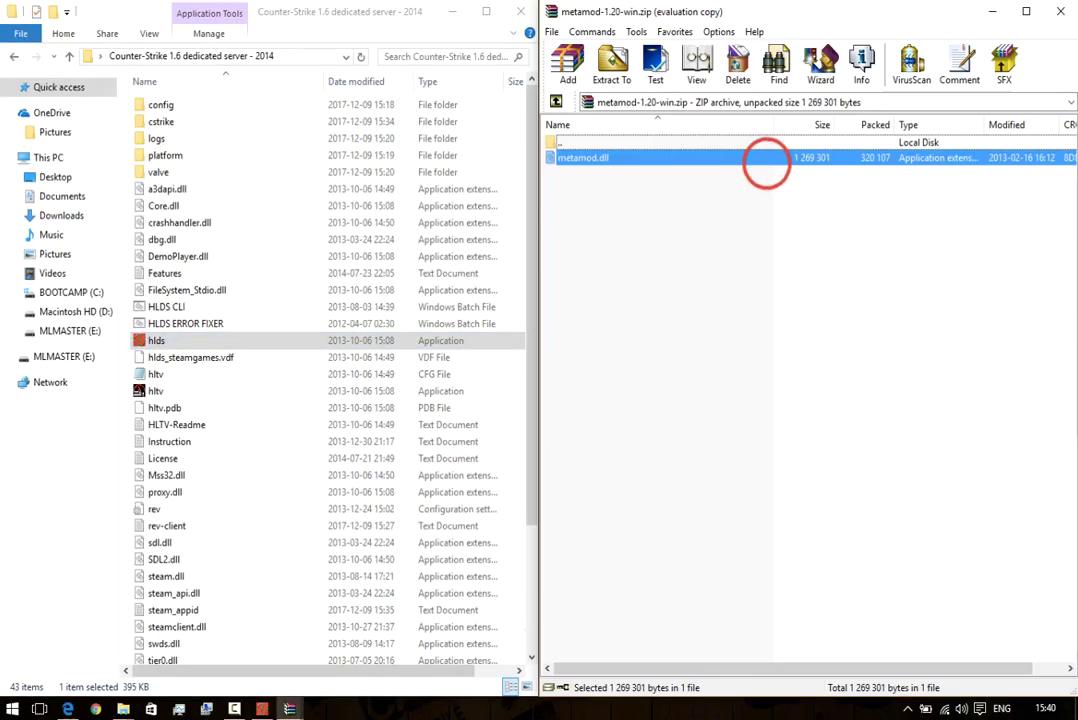
Navigate the server folder to cstrike\addons\metamod\dlls.
left_click(207, 121)
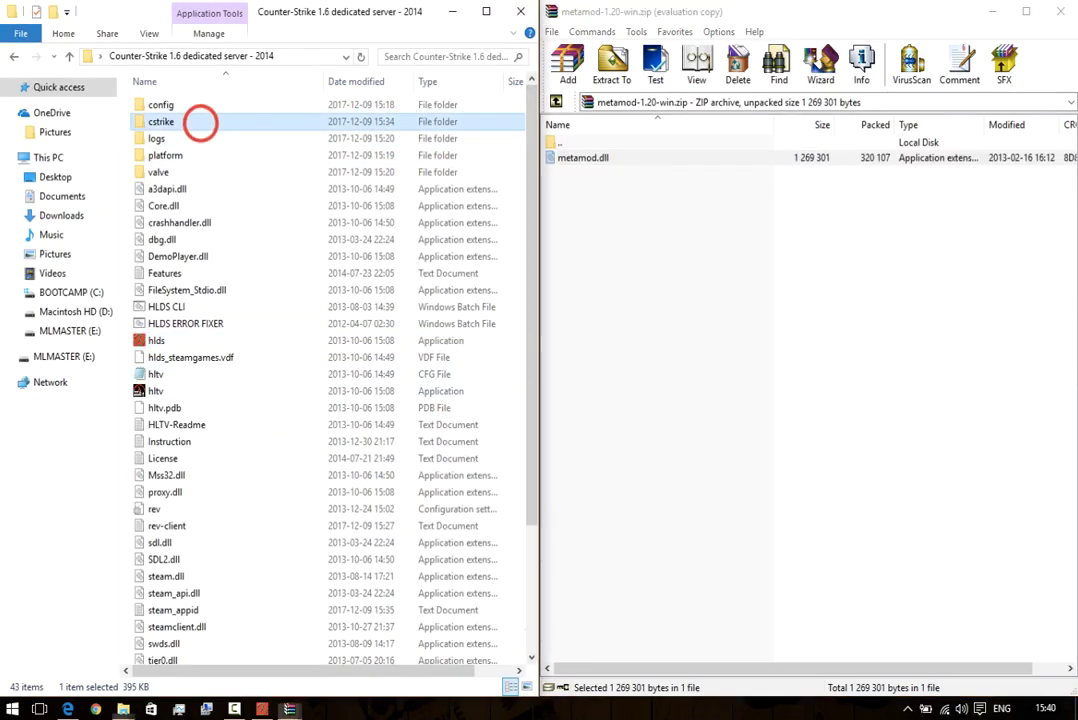
double_click(207, 121)
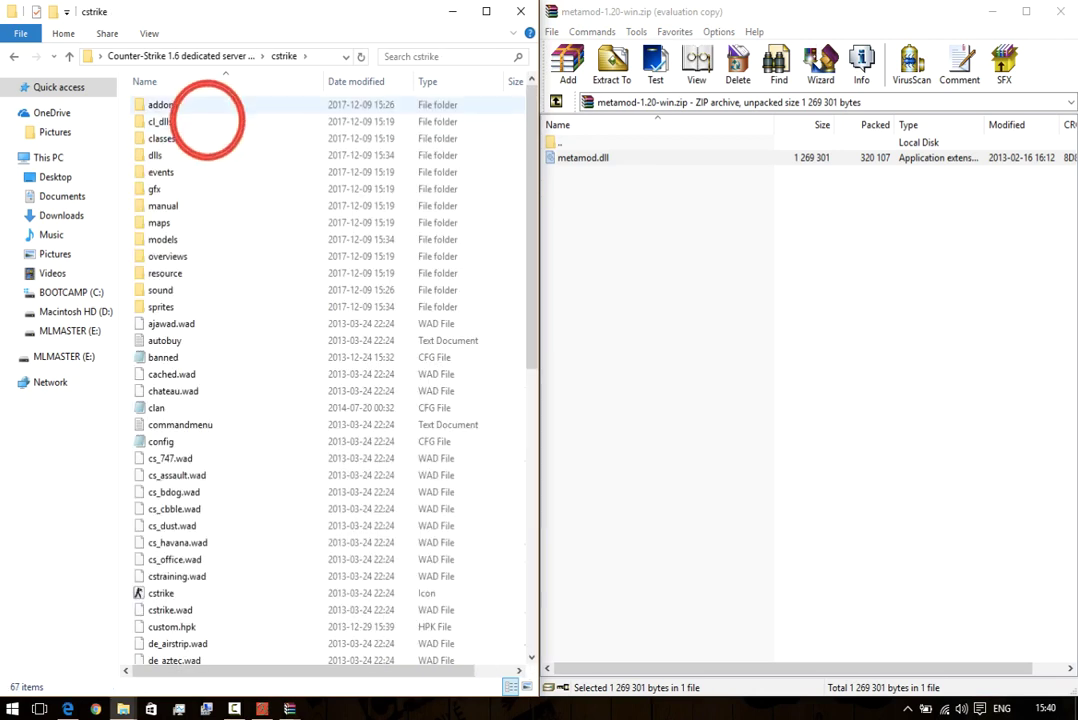
left_click(178, 104)
double_click(178, 104)
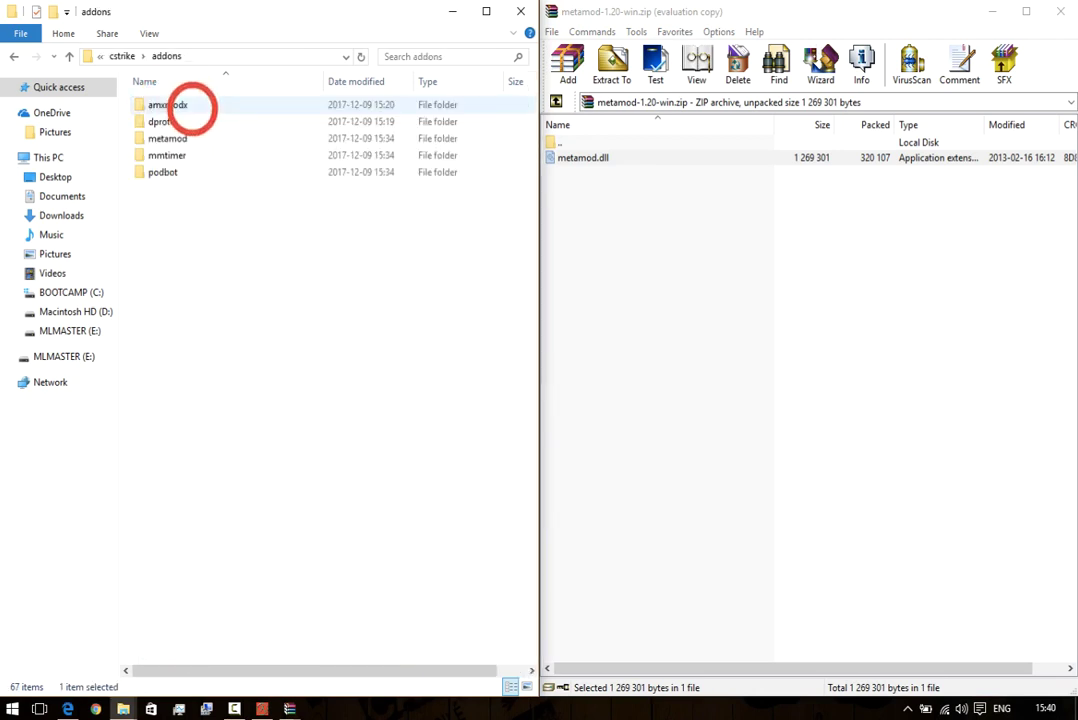
left_click(192, 138)
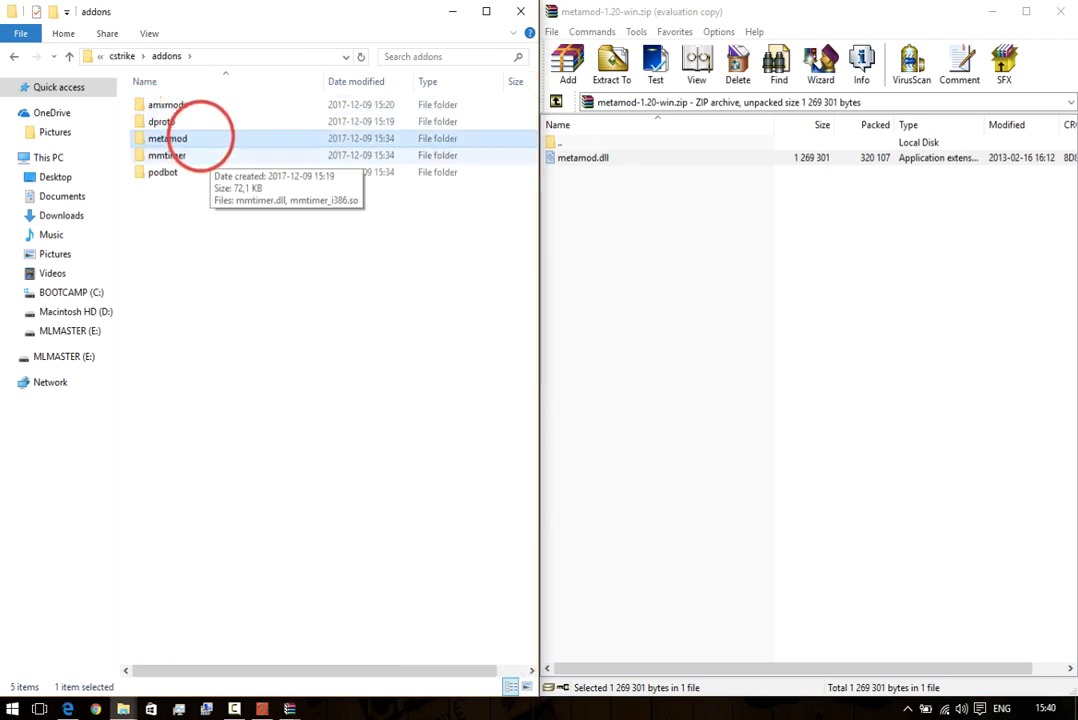
double_click(214, 139)
left_click(174, 106)
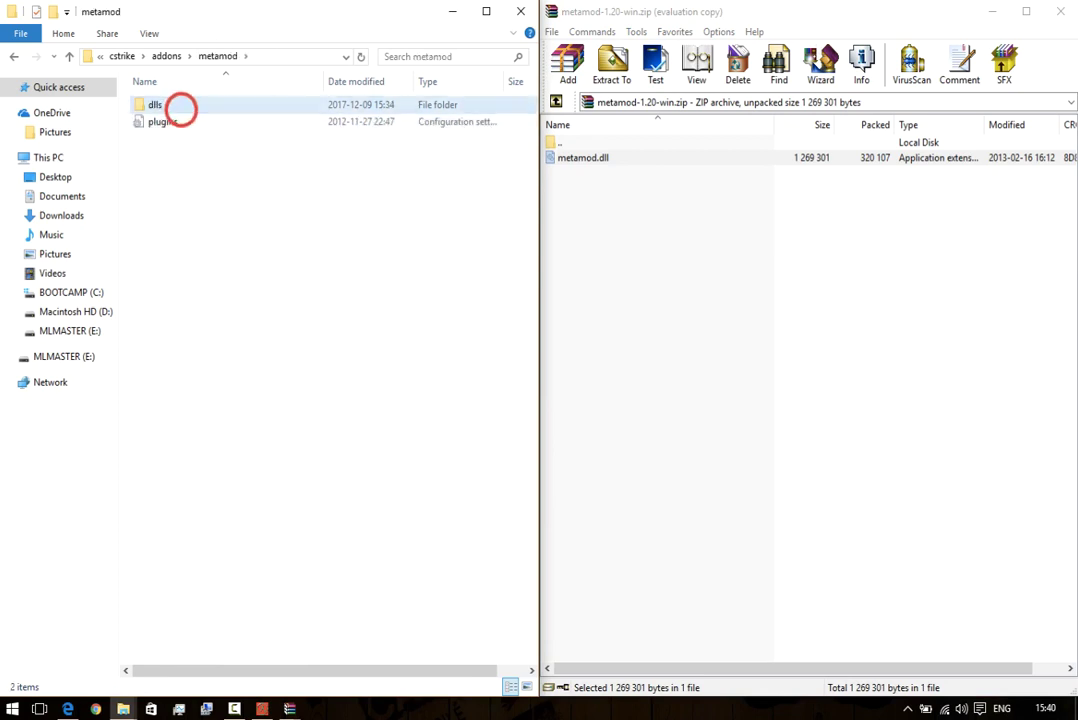
double_click(176, 106)
Replace metamod.dll with the archive's copy, stopping the running server to free it, and close WinRAR.
left_click(580, 157)
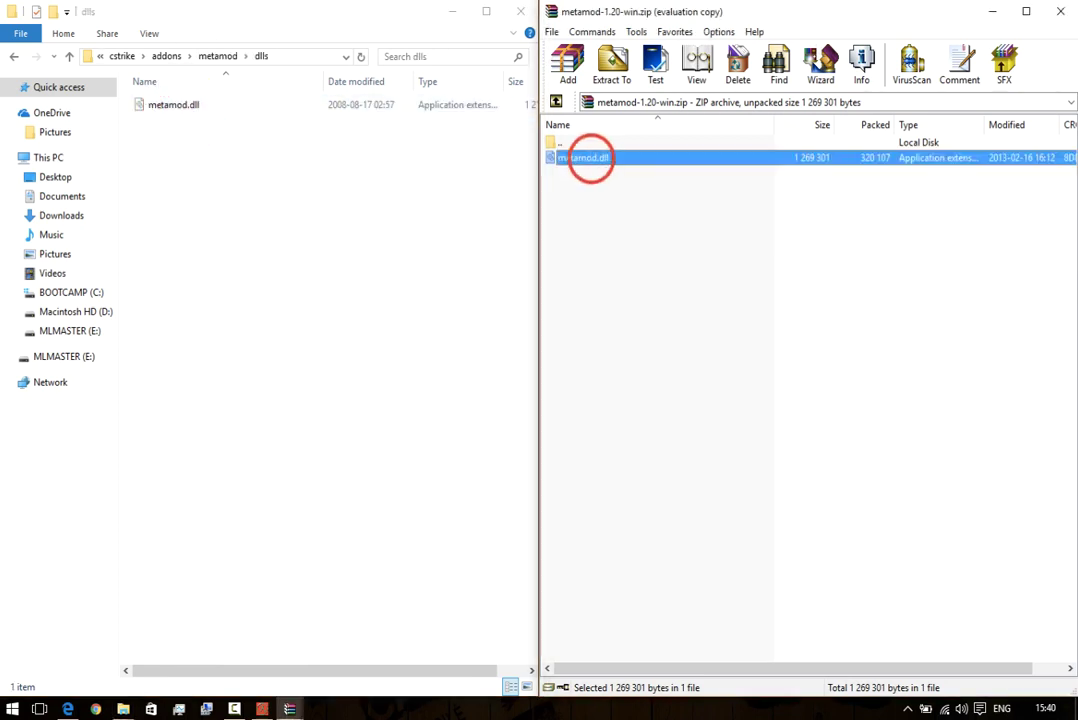
left_click_drag(580, 157, 320, 250)
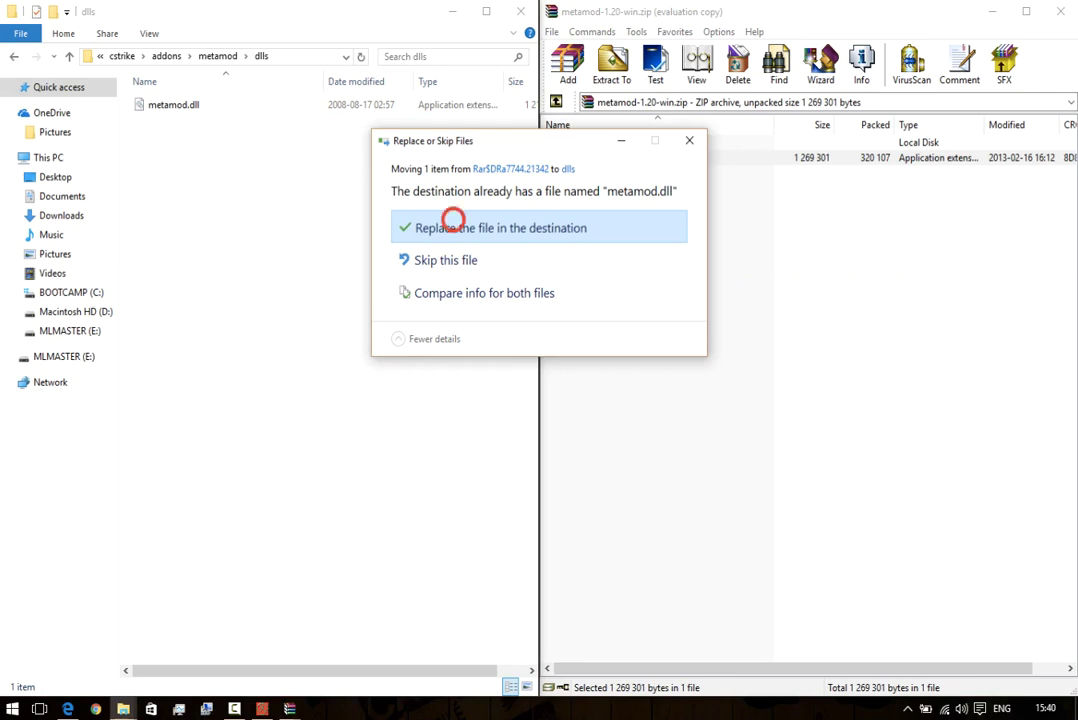
left_click(453, 224)
left_click(490, 248)
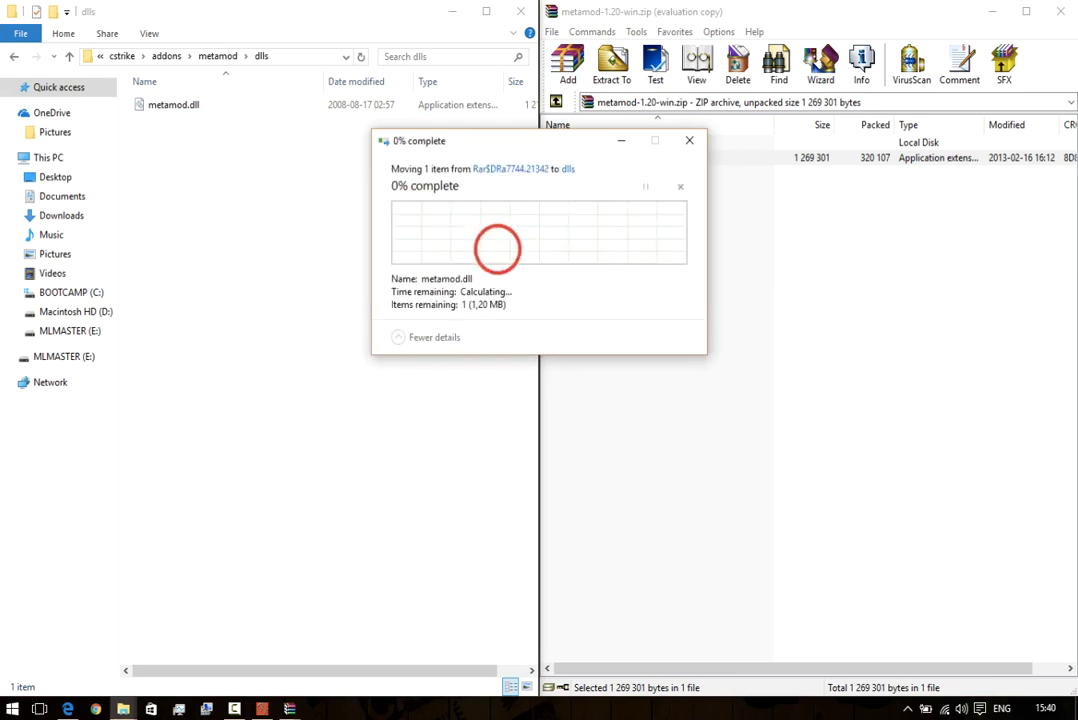
left_click(262, 708)
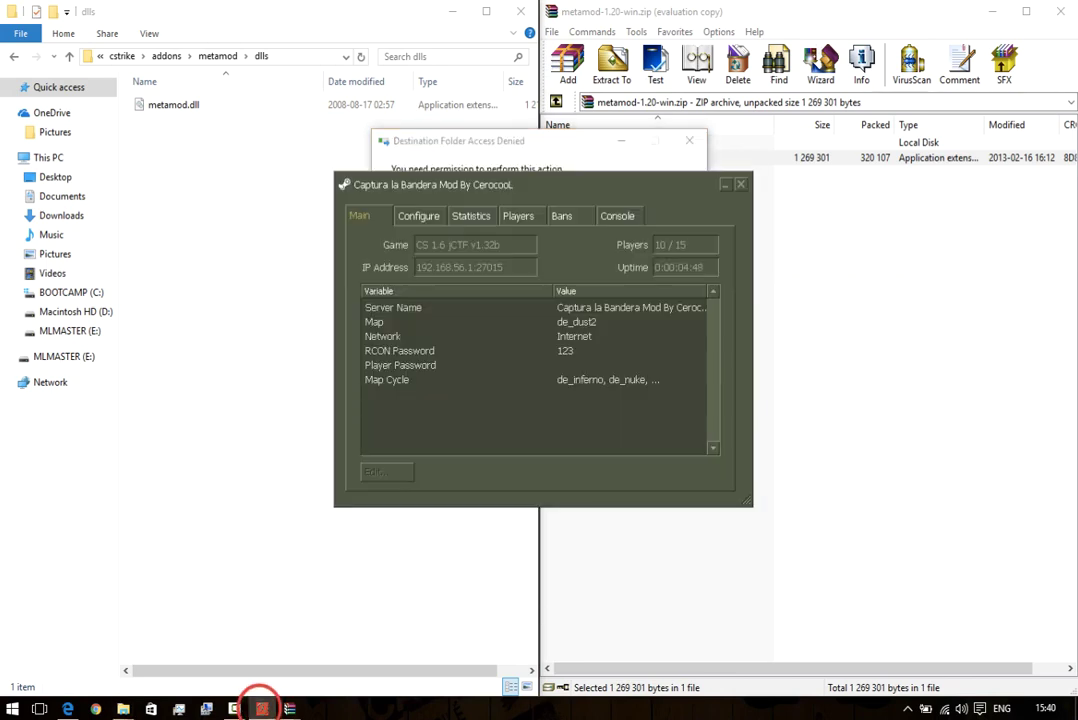
left_click(740, 184)
left_click(513, 383)
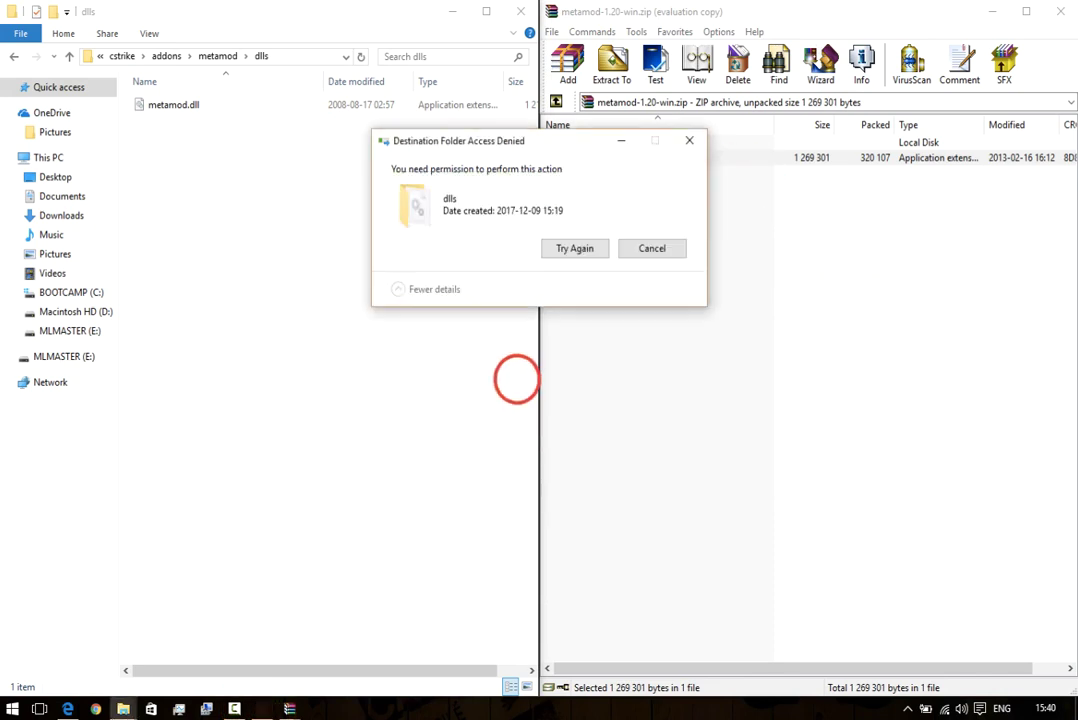
left_click(573, 248)
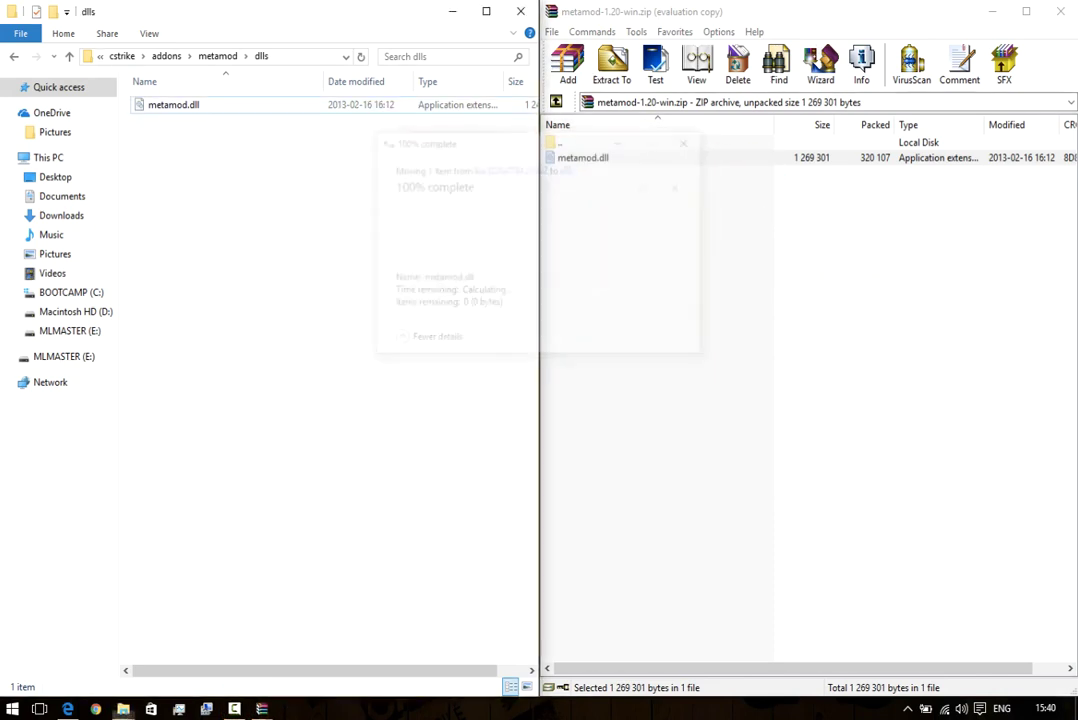
left_click_drag(188, 145, 224, 200)
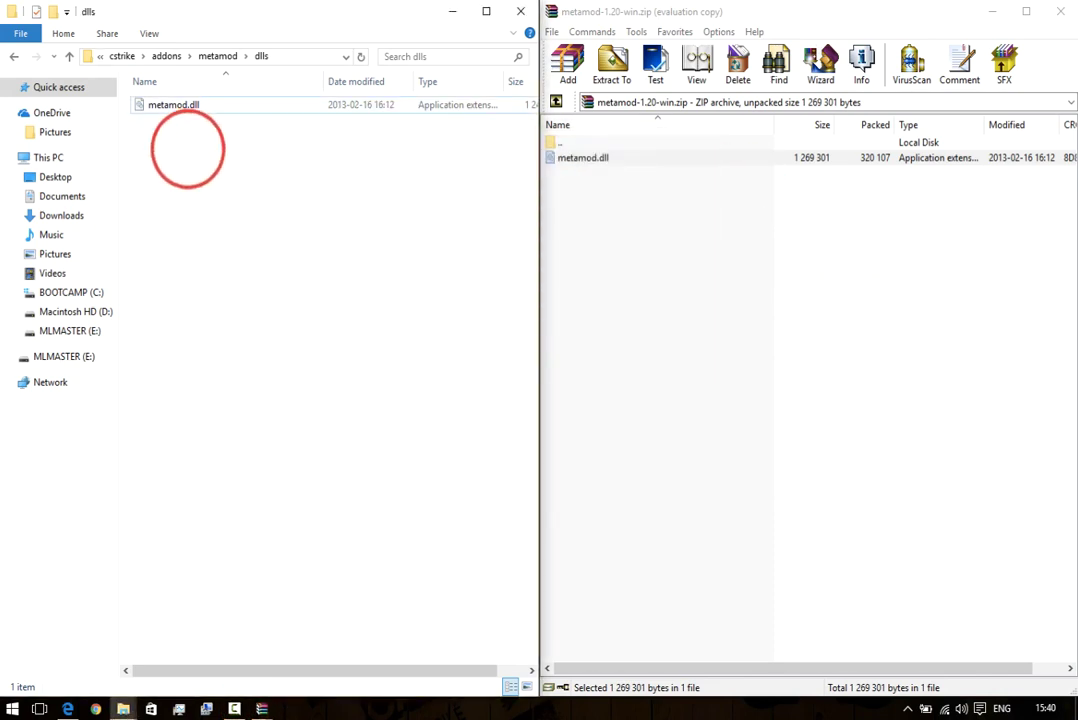
left_click(1060, 11)
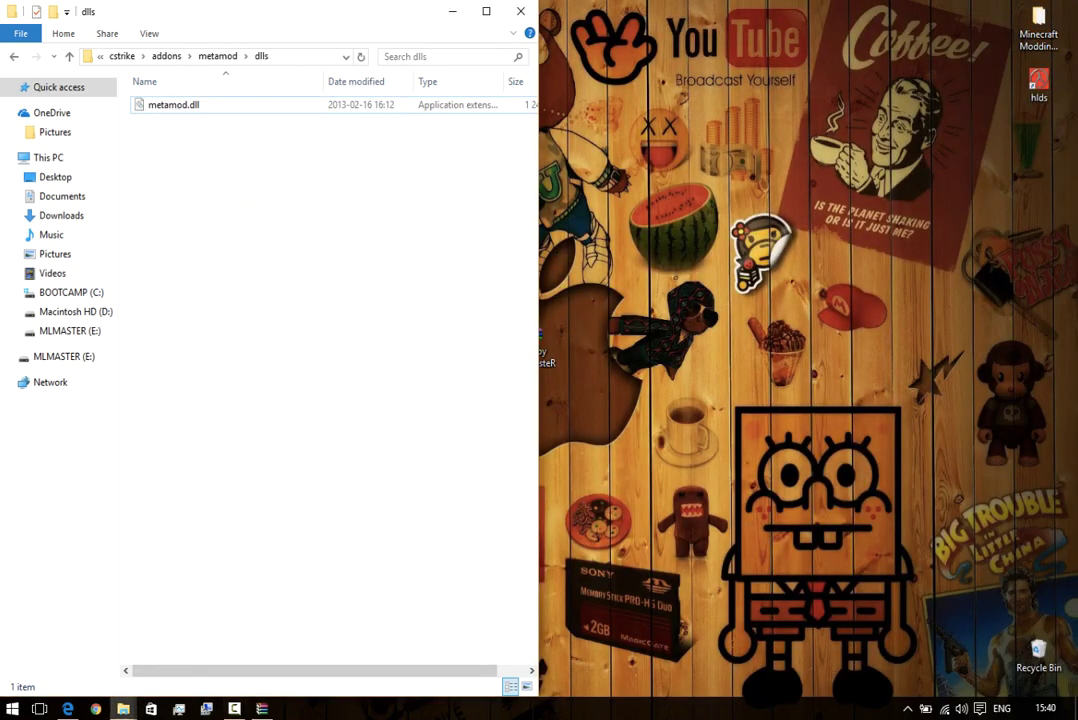
left_click(67, 709)
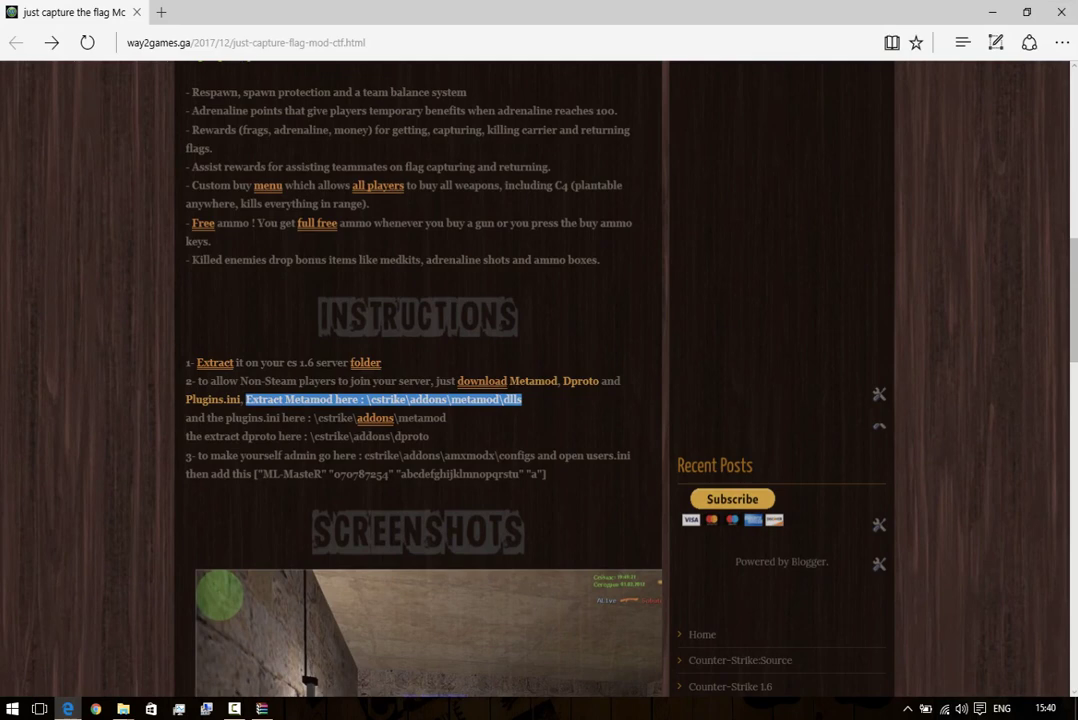
left_click_drag(185, 417, 446, 418)
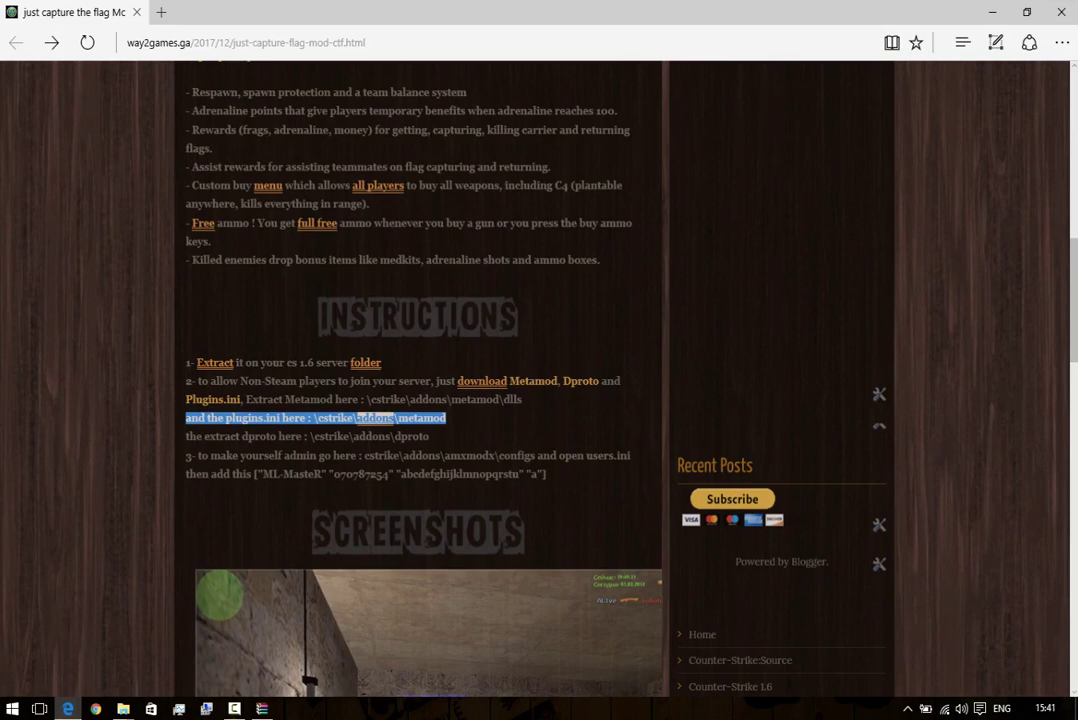
left_click(992, 12)
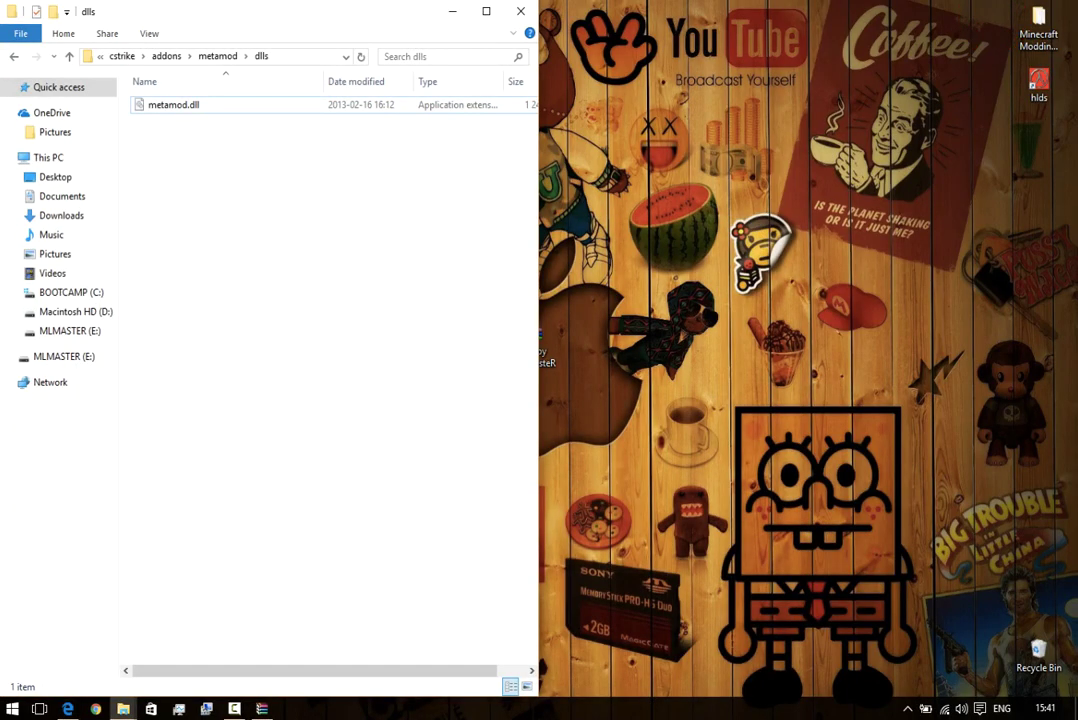
Copy the downloaded plugins file from the Downloads folder.
left_click_drag(248, 14, 484, 120)
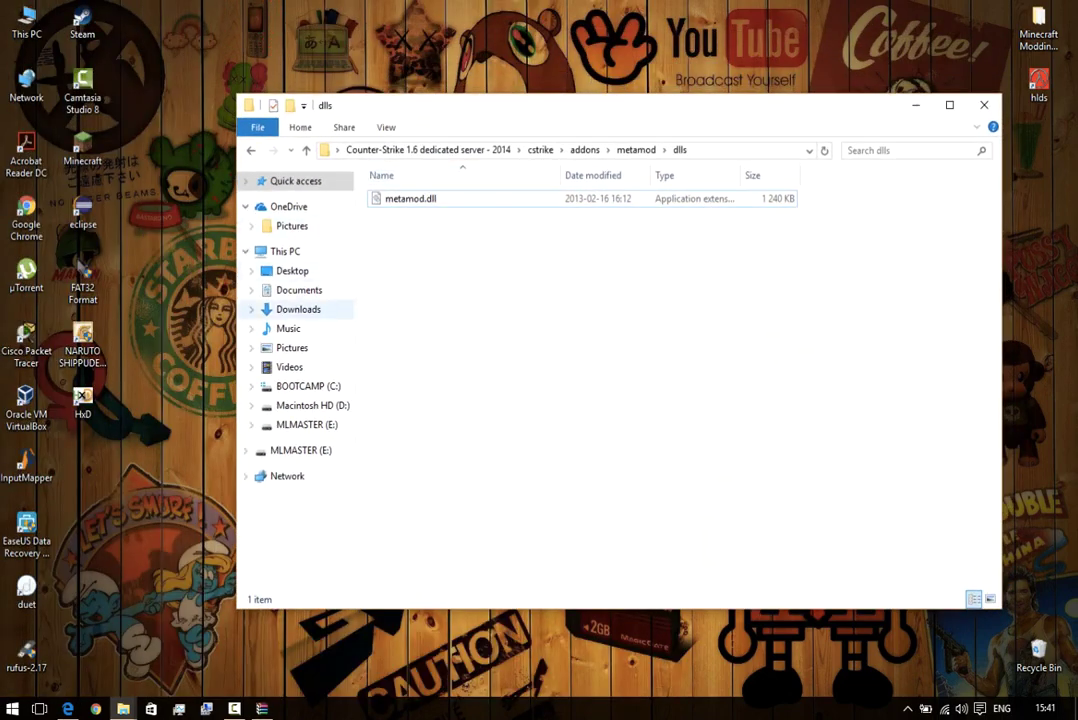
left_click(296, 310)
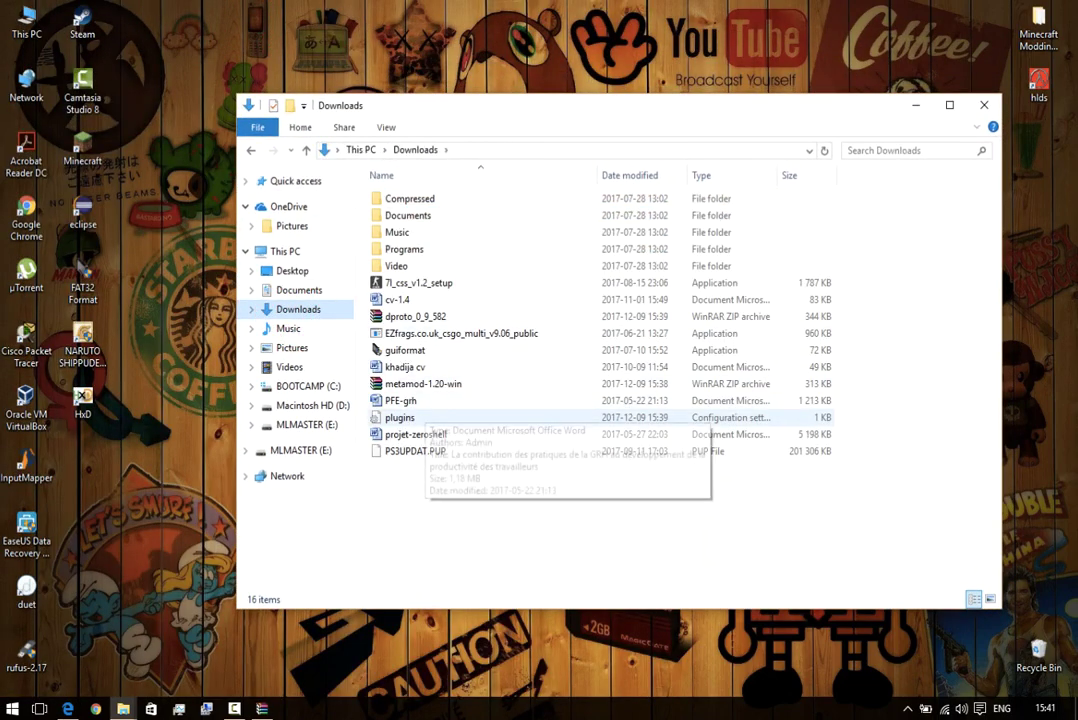
left_click(409, 417)
right_click(395, 418)
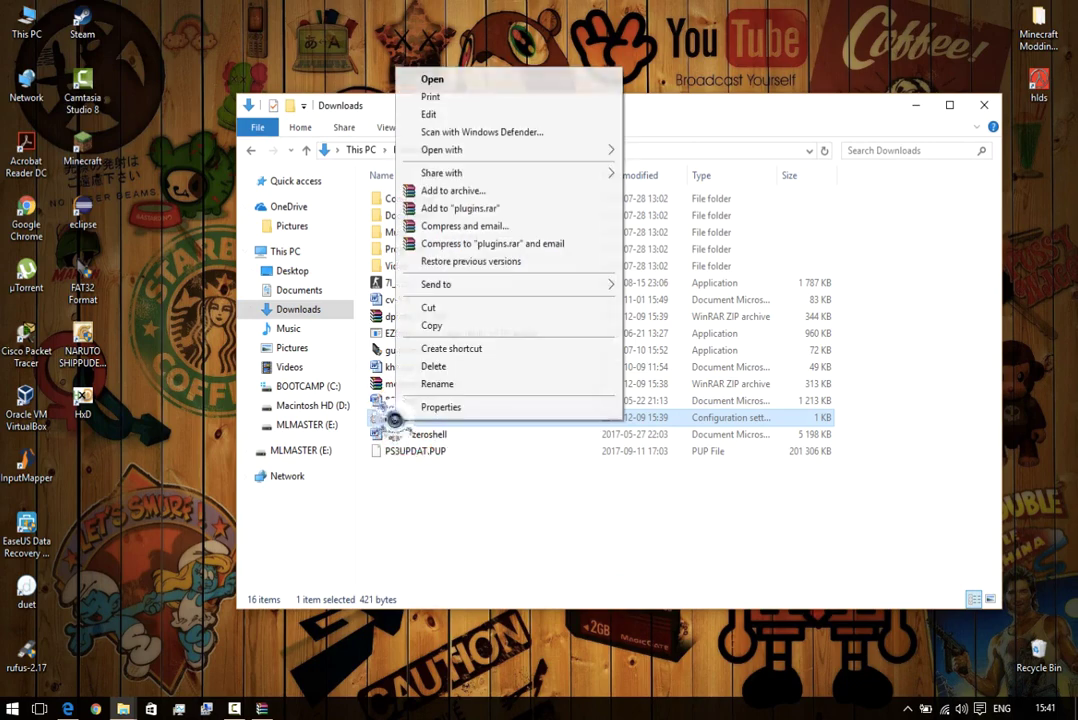
left_click(443, 330)
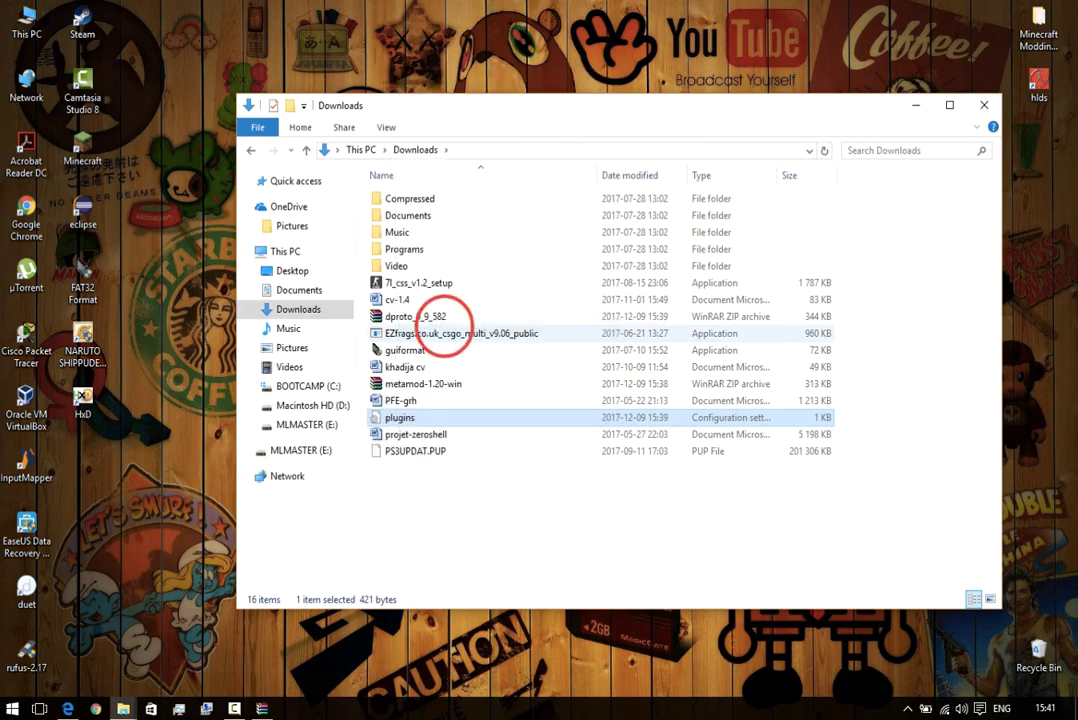
left_click(984, 105)
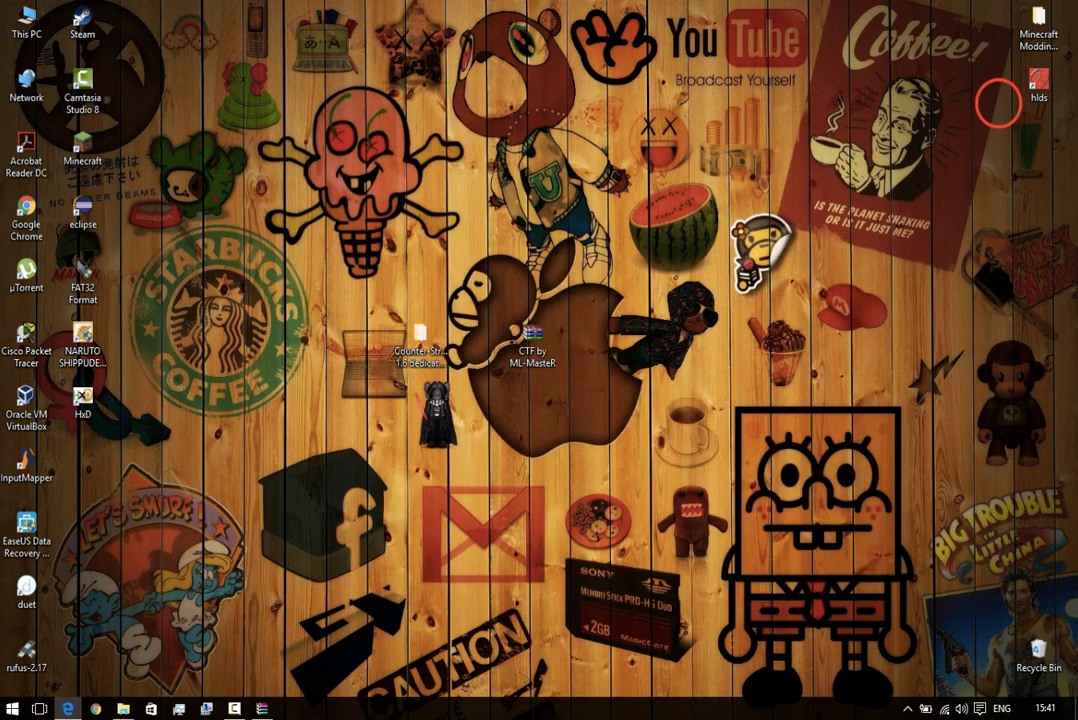
Open the server's cstrike\addons\metamod folder.
double_click(414, 345)
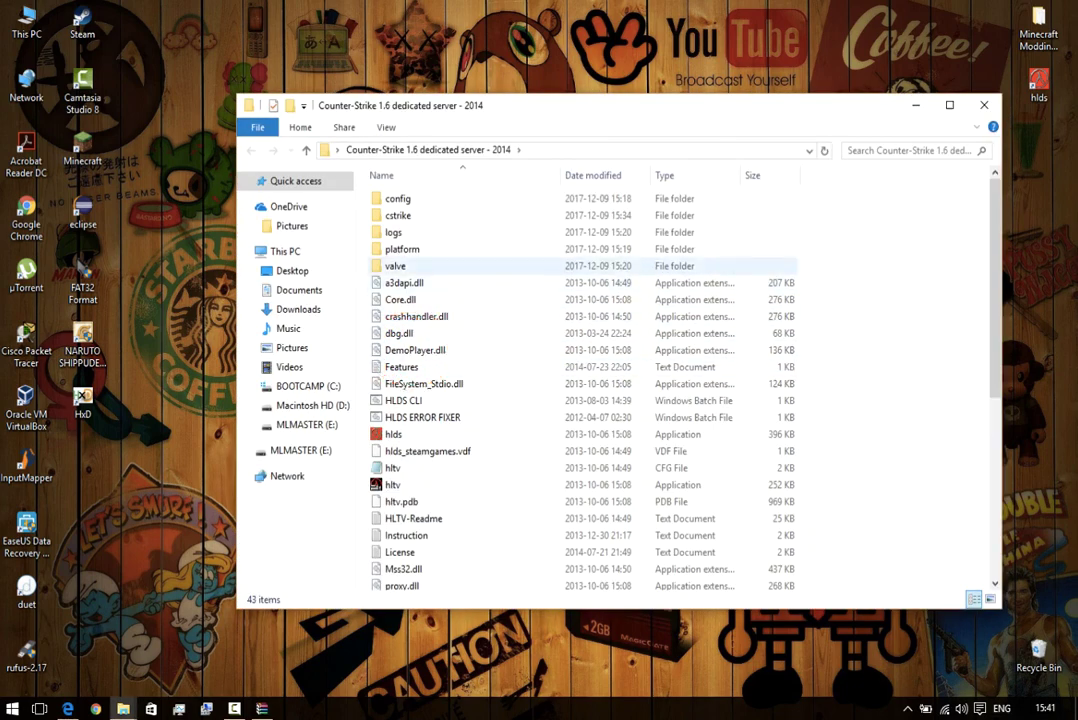
left_click(400, 215)
double_click(416, 212)
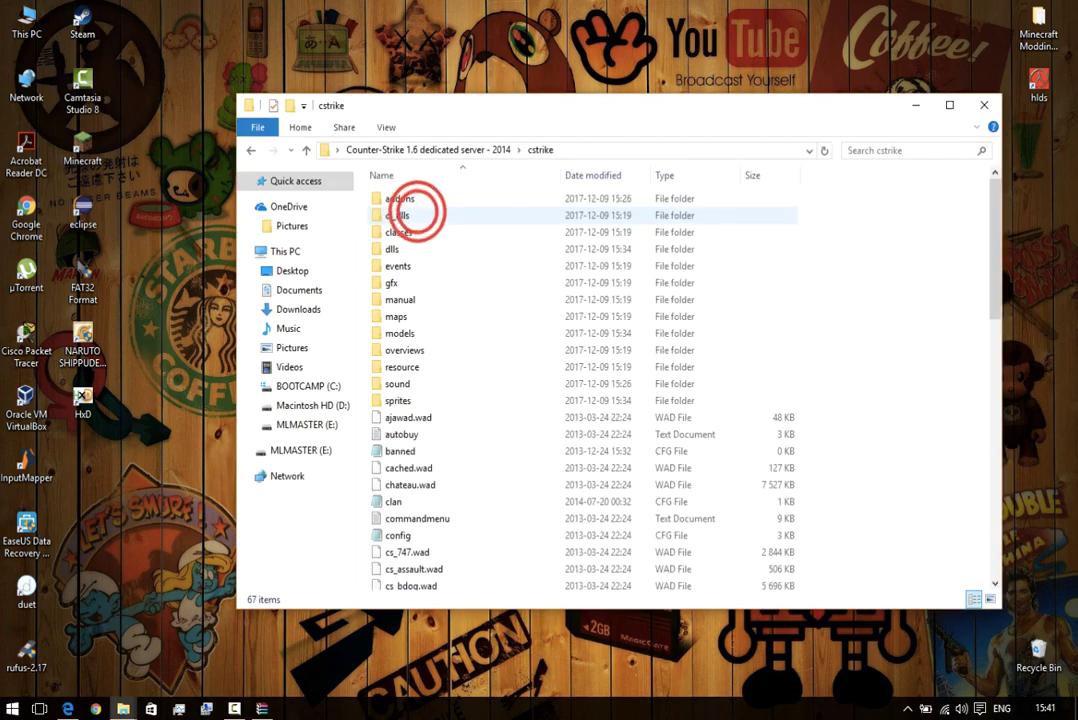
left_click(412, 200)
double_click(446, 199)
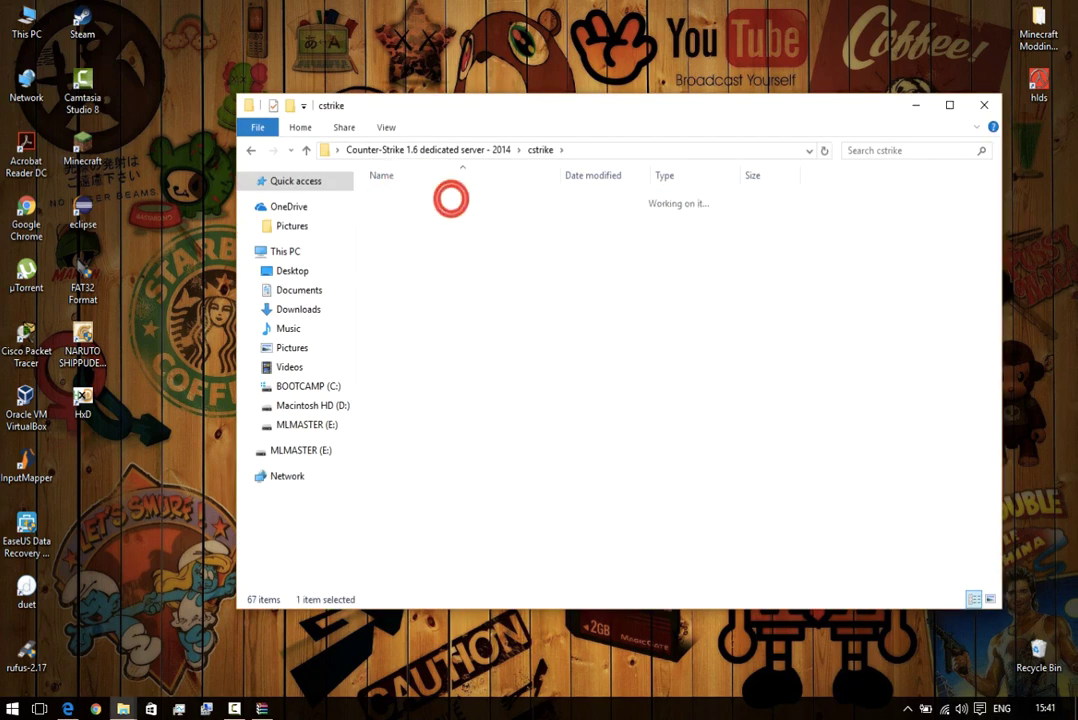
left_click(408, 232)
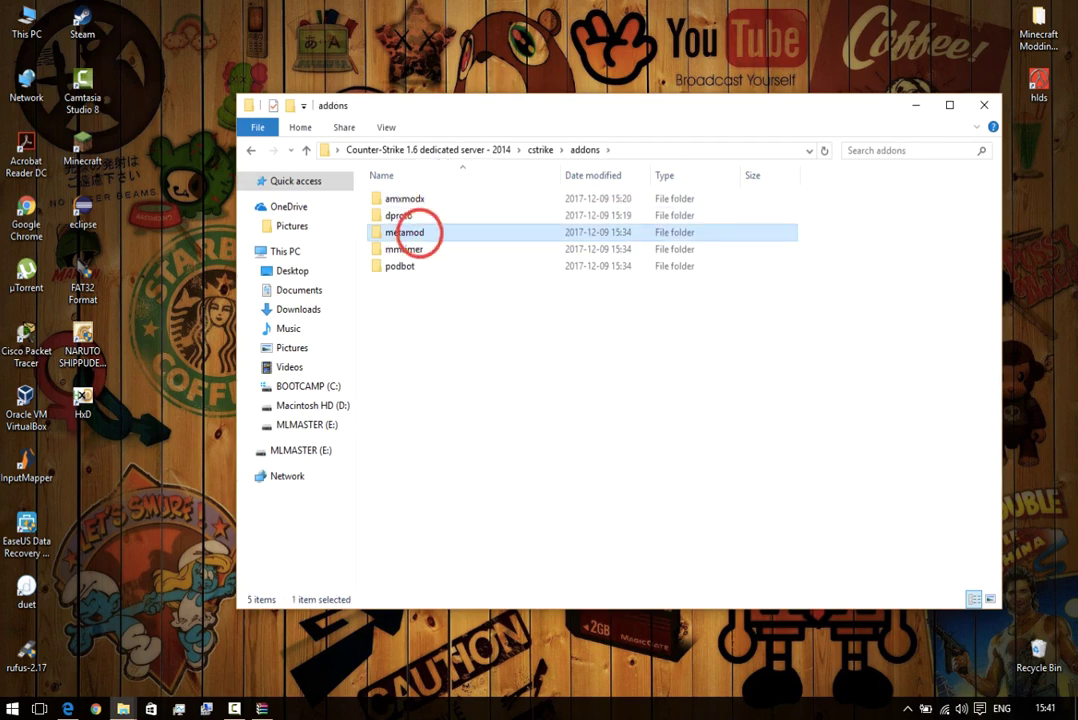
double_click(442, 233)
Paste into metamod, skip the replace prompt, and inspect the existing plugins file.
right_click(437, 268)
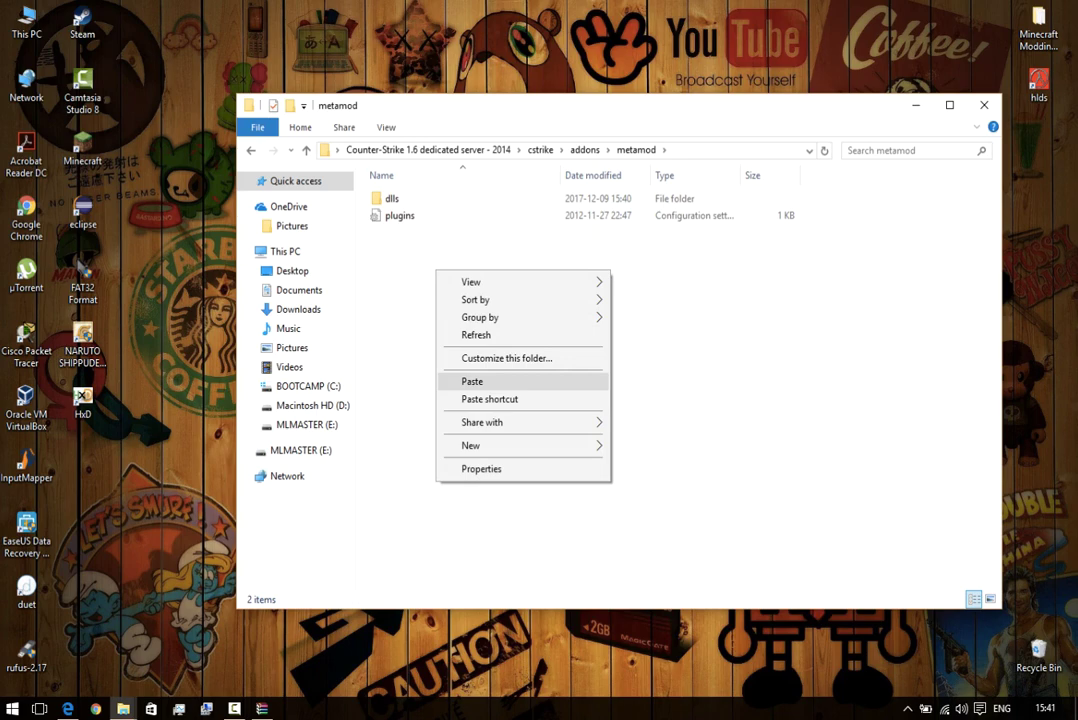
left_click(471, 381)
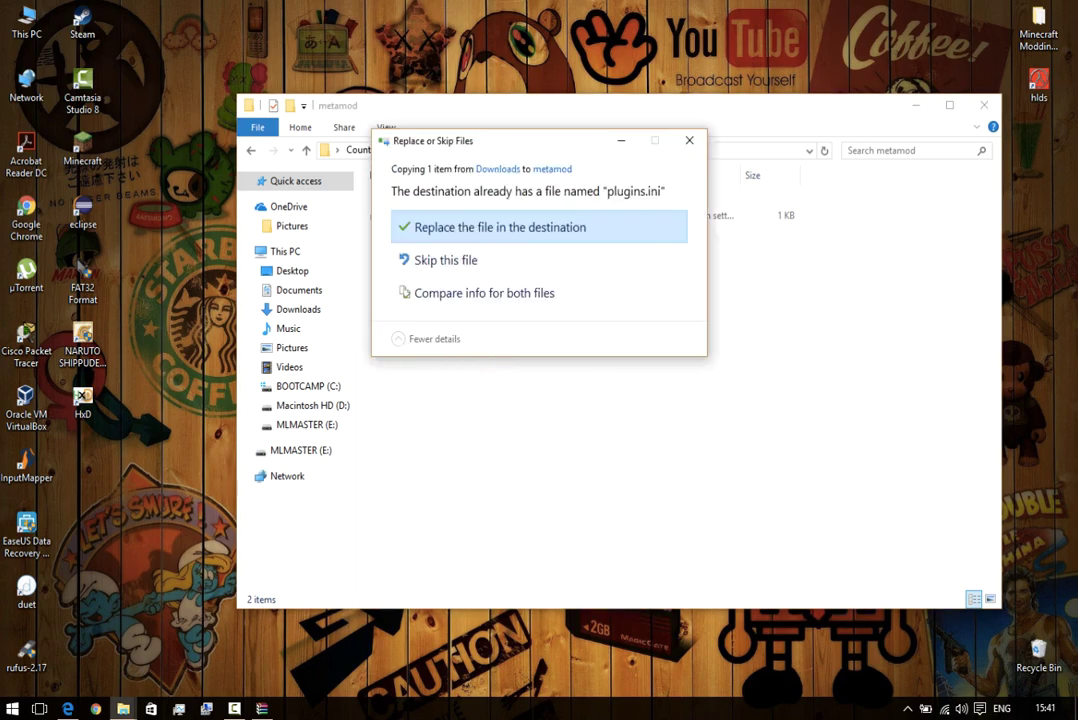
left_click(690, 141)
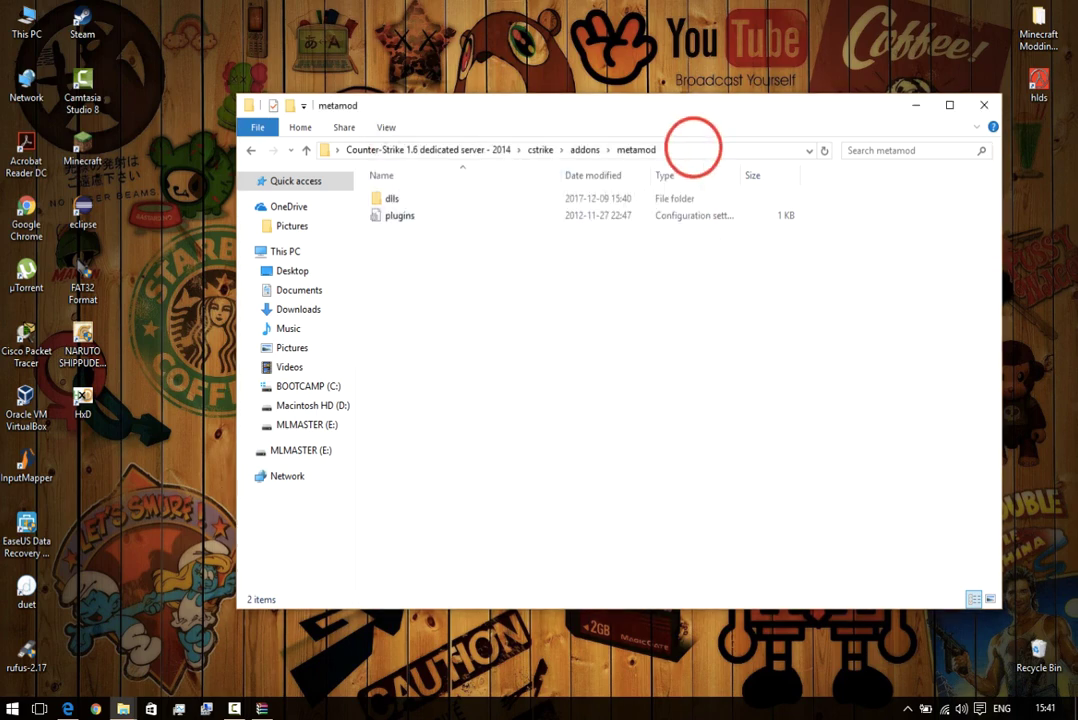
double_click(392, 214)
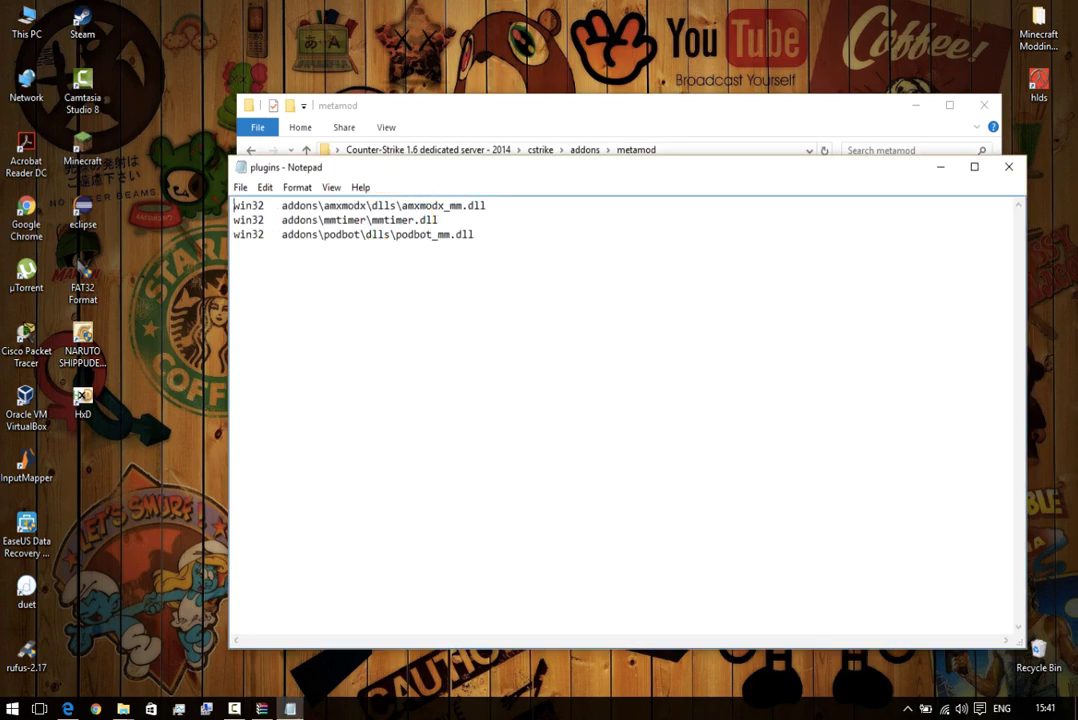
left_click(1010, 167)
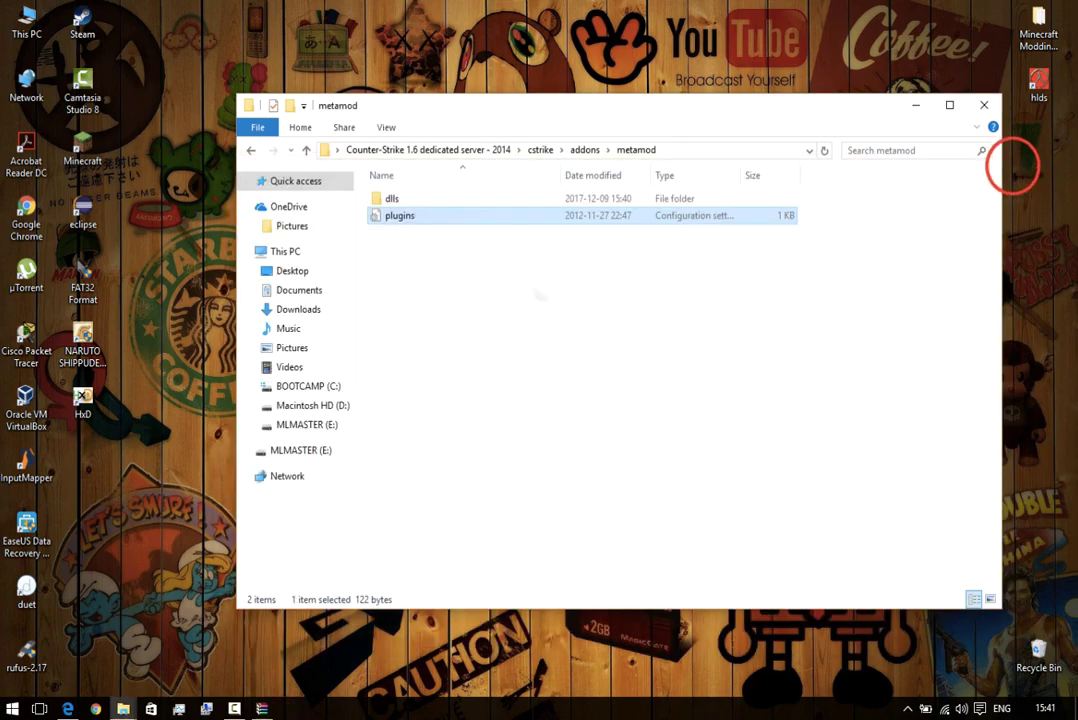
Paste again, replacing the old plugins.ini with the downloaded 421-byte file.
right_click(544, 294)
left_click(597, 403)
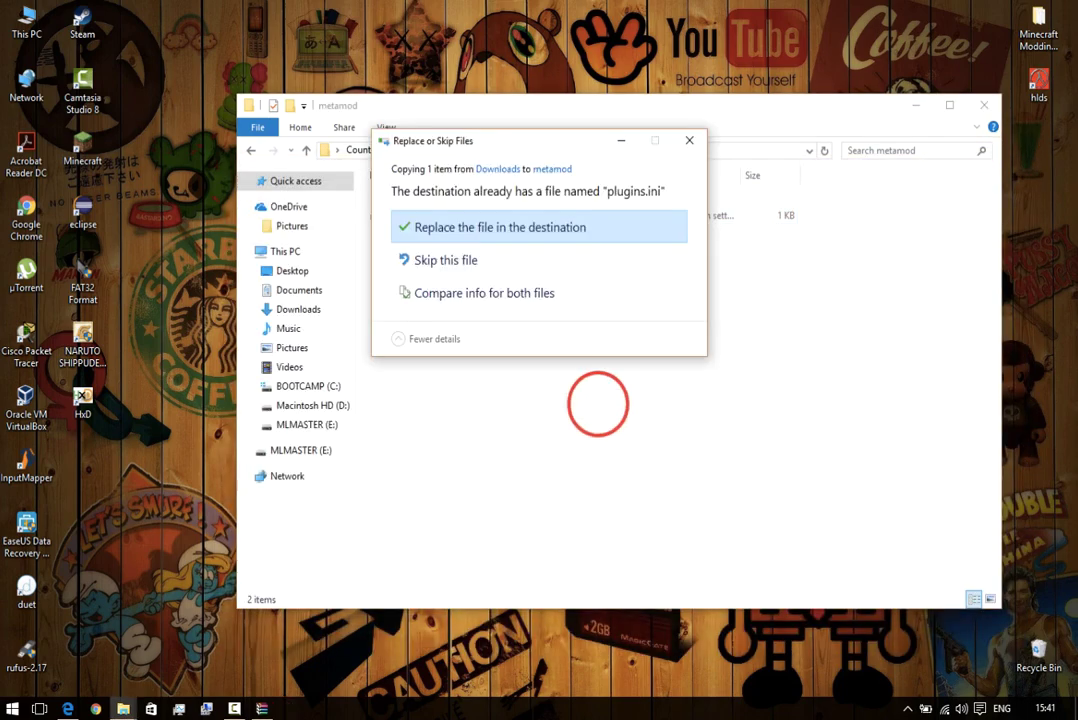
left_click(512, 227)
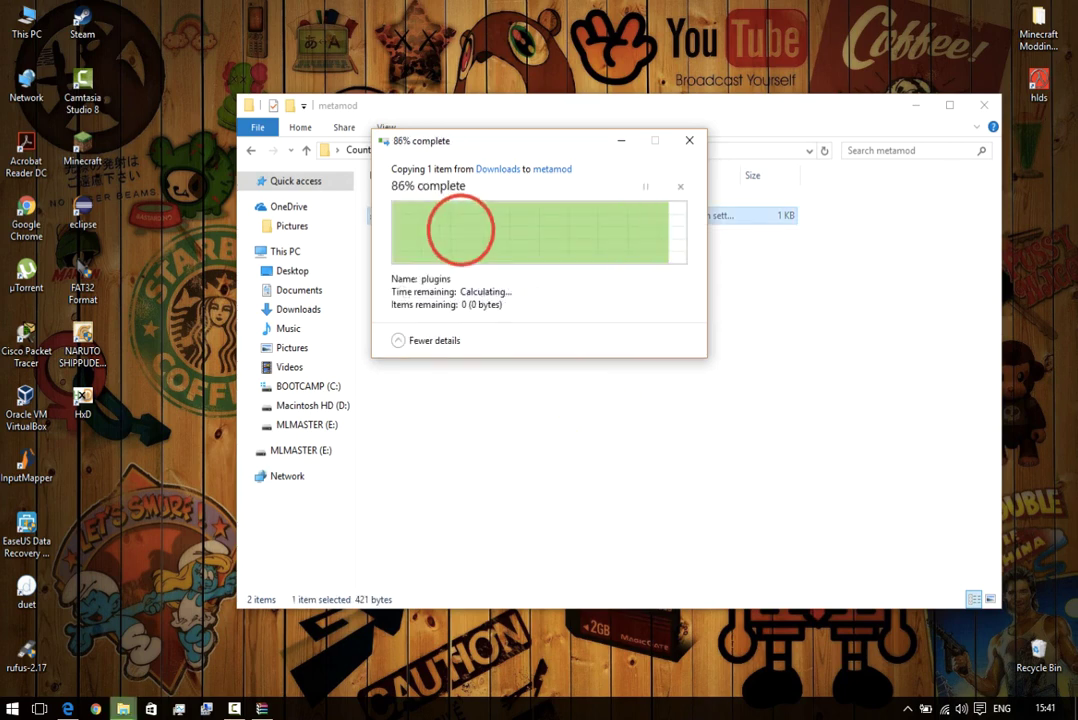
mouse_move(487, 280)
left_mouse_down()
mouse_move(392, 250)
mouse_move(487, 280)
left_mouse_up()
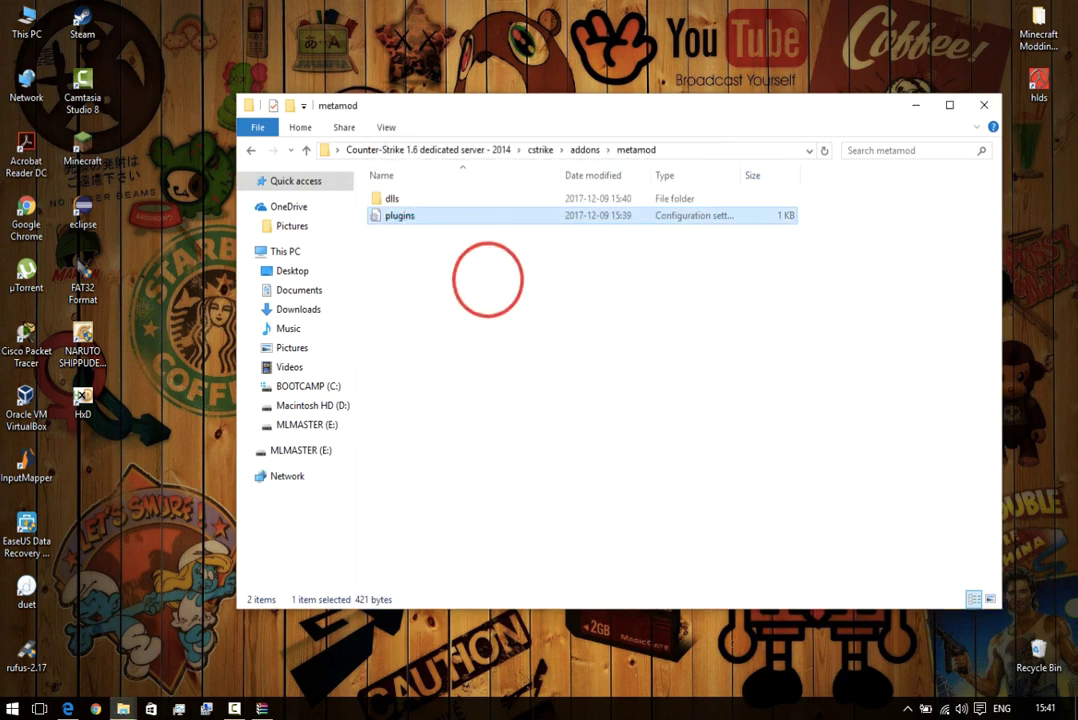
left_click(67, 708)
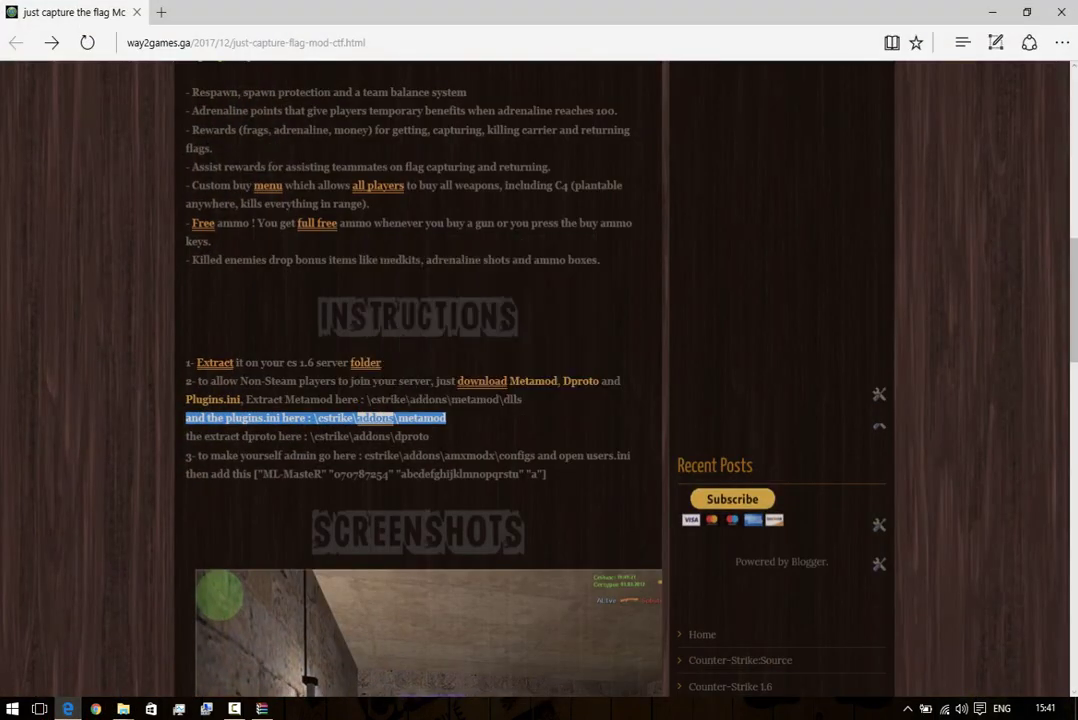
Highlight the guide's dproto extraction path \cstrike\addons\dproto, then minimize Edge.
left_click(180, 433)
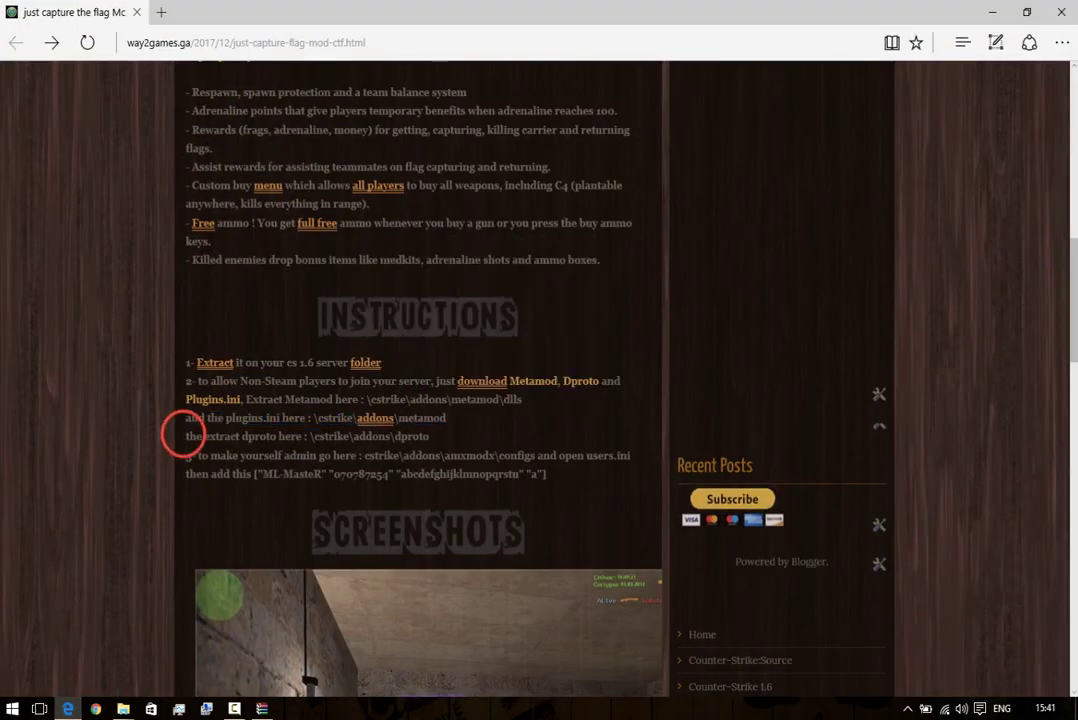
left_click_drag(205, 436, 348, 436)
left_click_drag(429, 436, 201, 439)
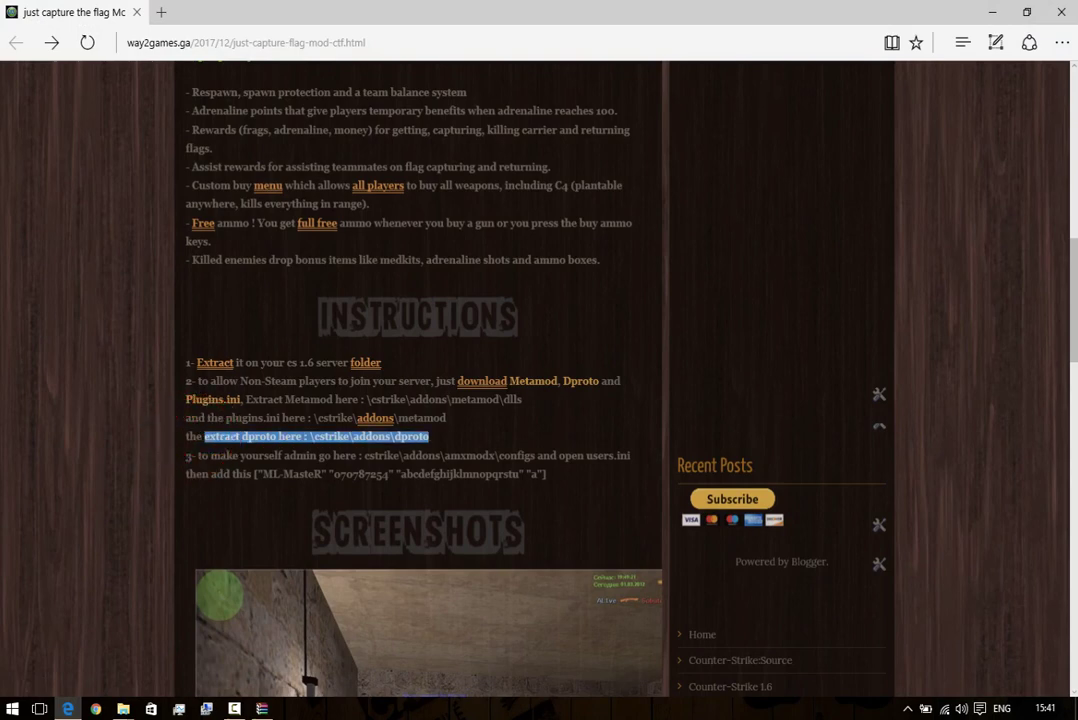
left_click_drag(433, 436, 204, 437)
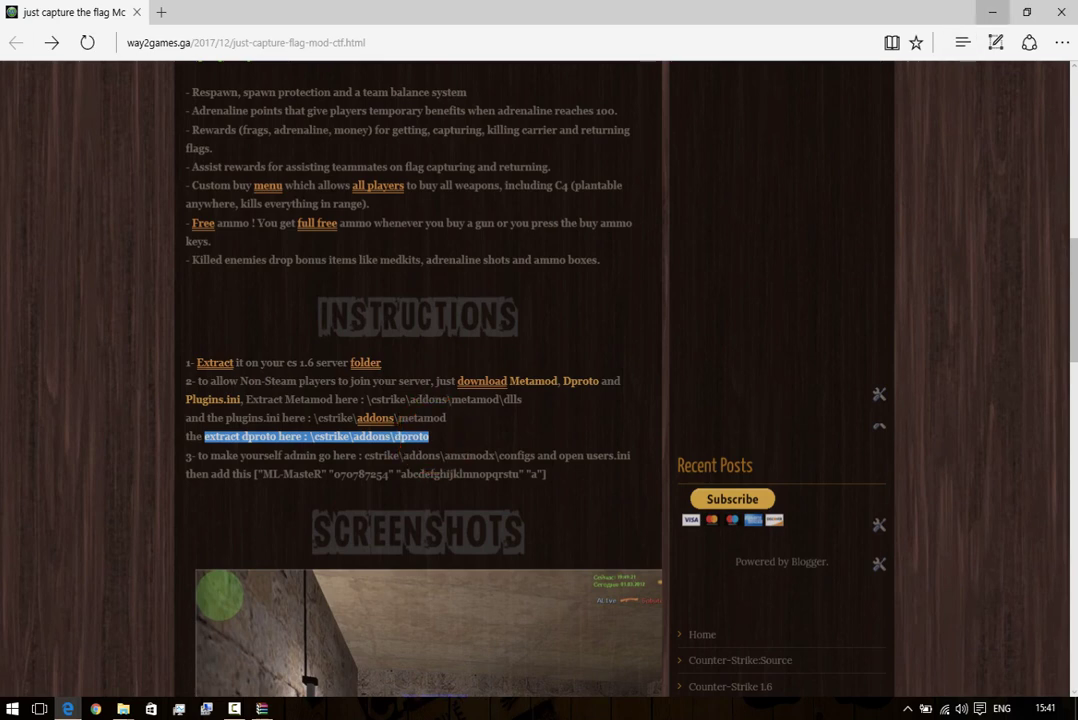
left_click(992, 12)
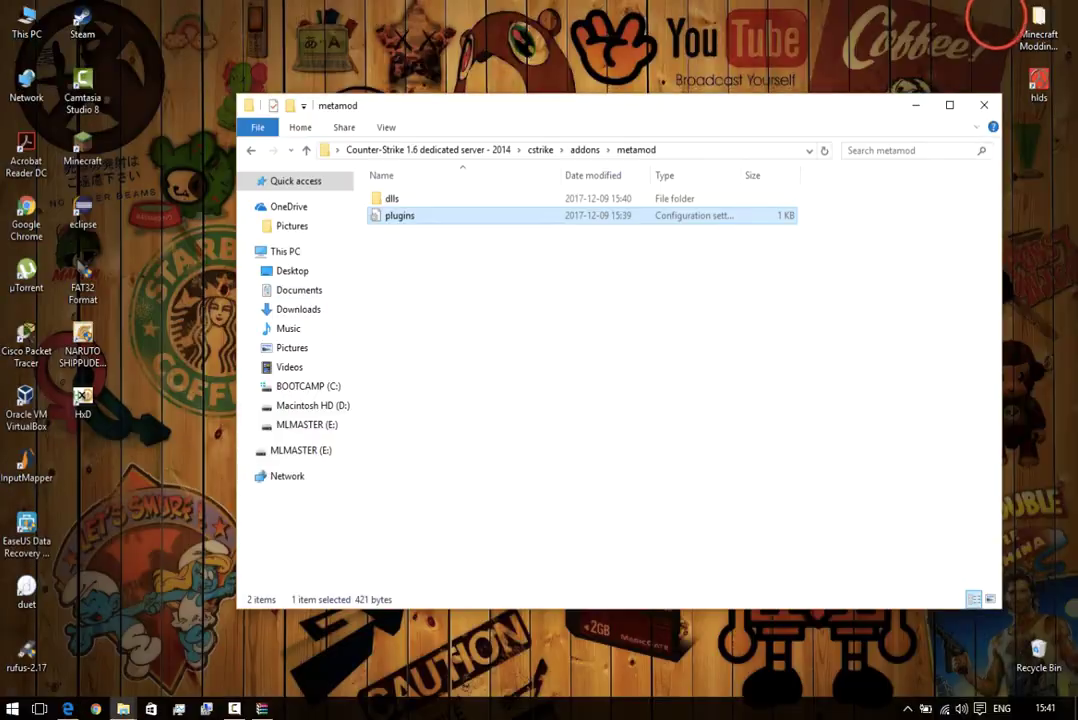
Put the dproto archive beside the Explorer window and open its bin\Windows folder.
left_click(262, 708)
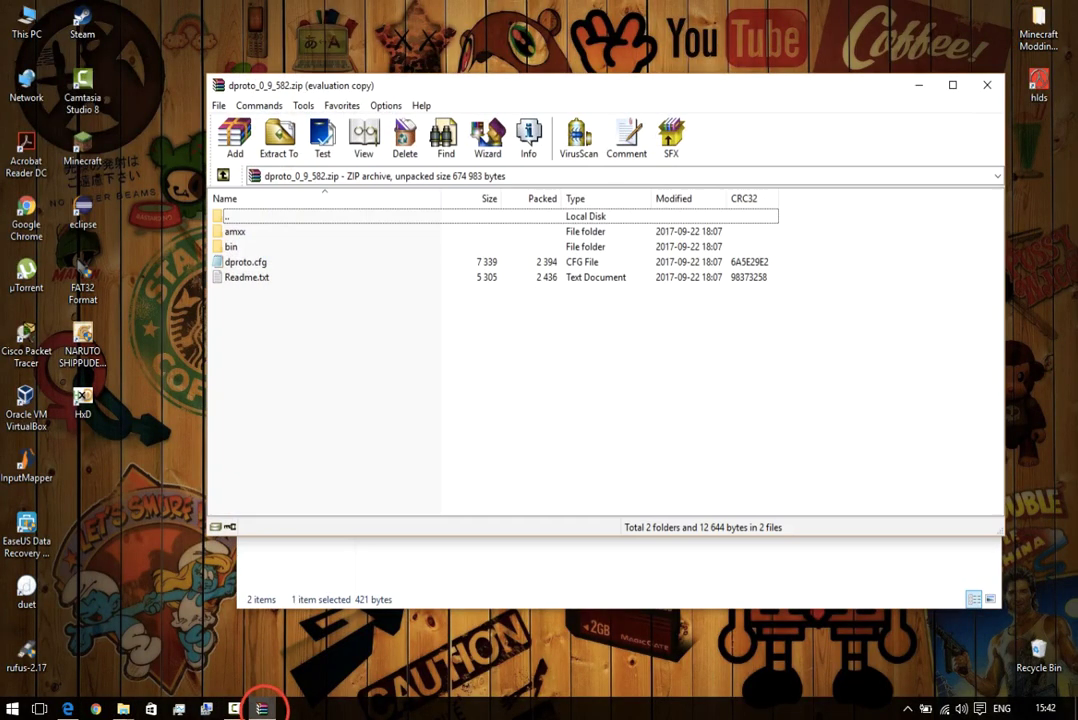
left_click_drag(521, 85, 1077, 160)
left_click(113, 222)
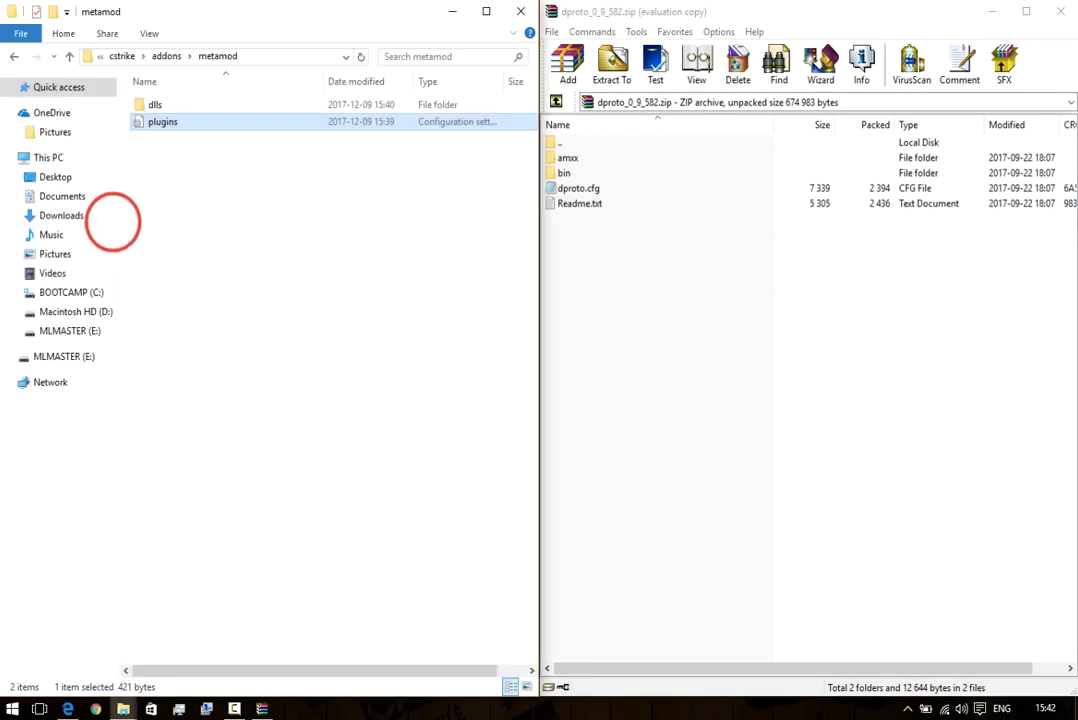
left_click(566, 172)
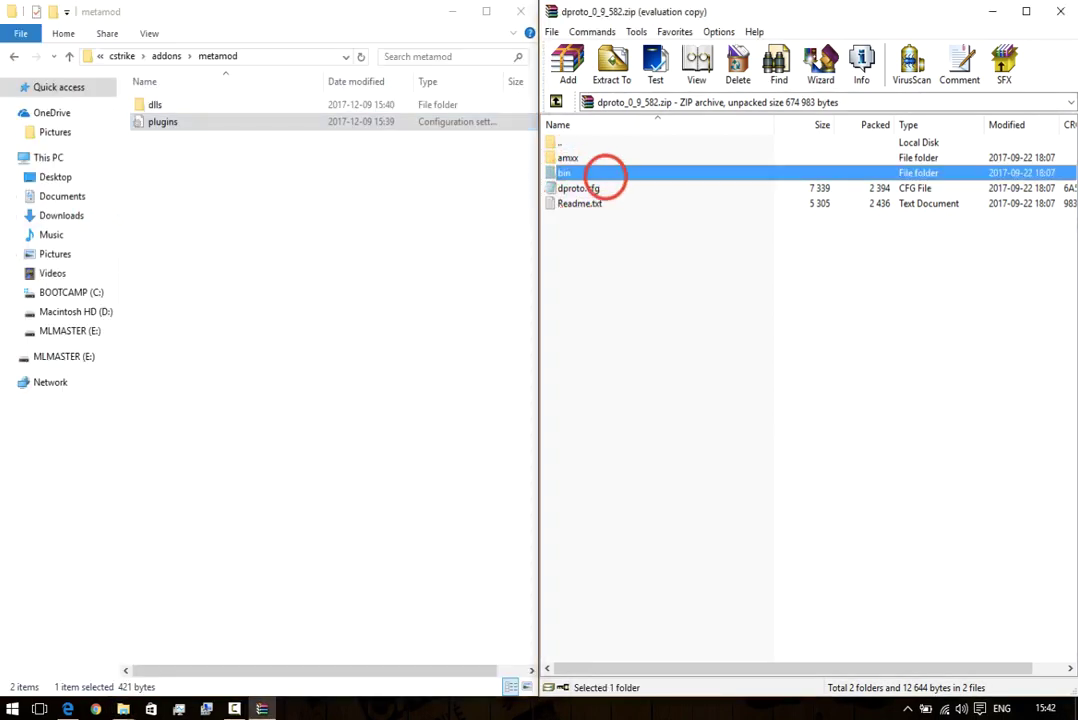
double_click(604, 175)
left_click(578, 175)
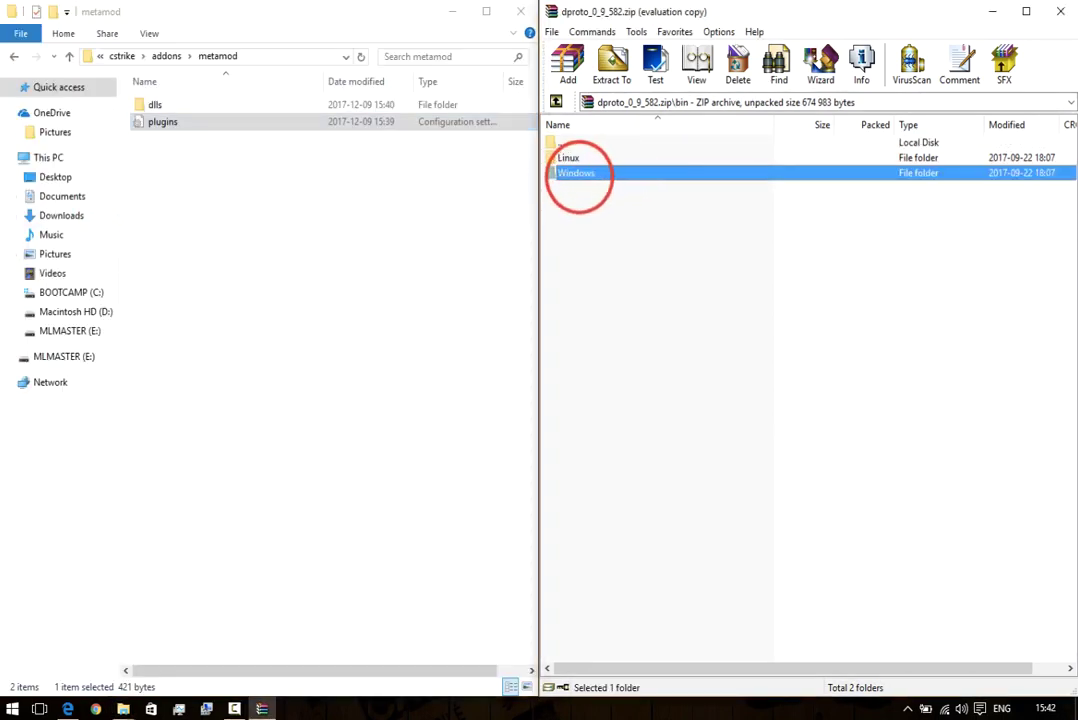
double_click(580, 175)
left_click(574, 158)
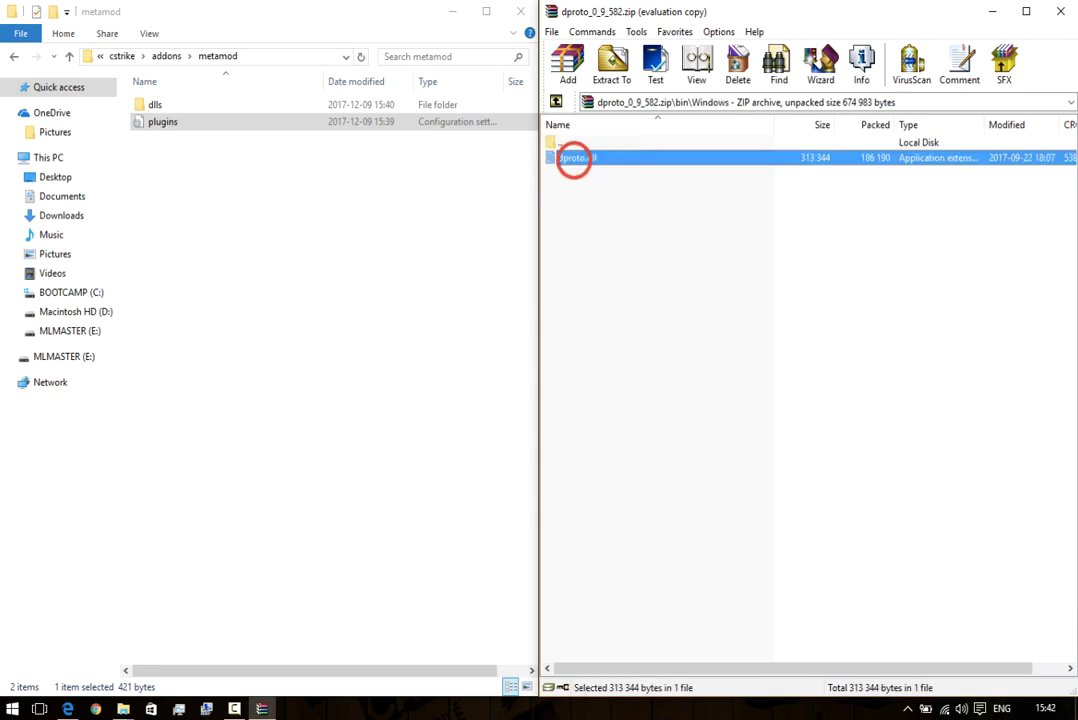
Move dproto.dll into the server's addons\dproto folder, replacing the old one.
left_click(166, 56)
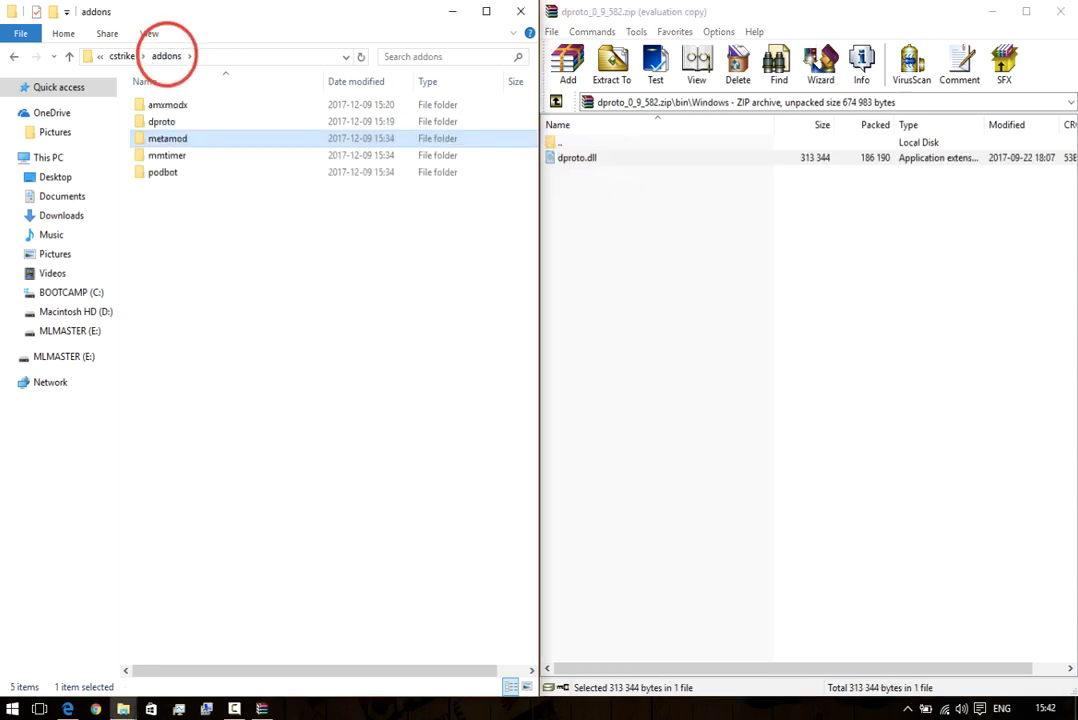
left_click(165, 123)
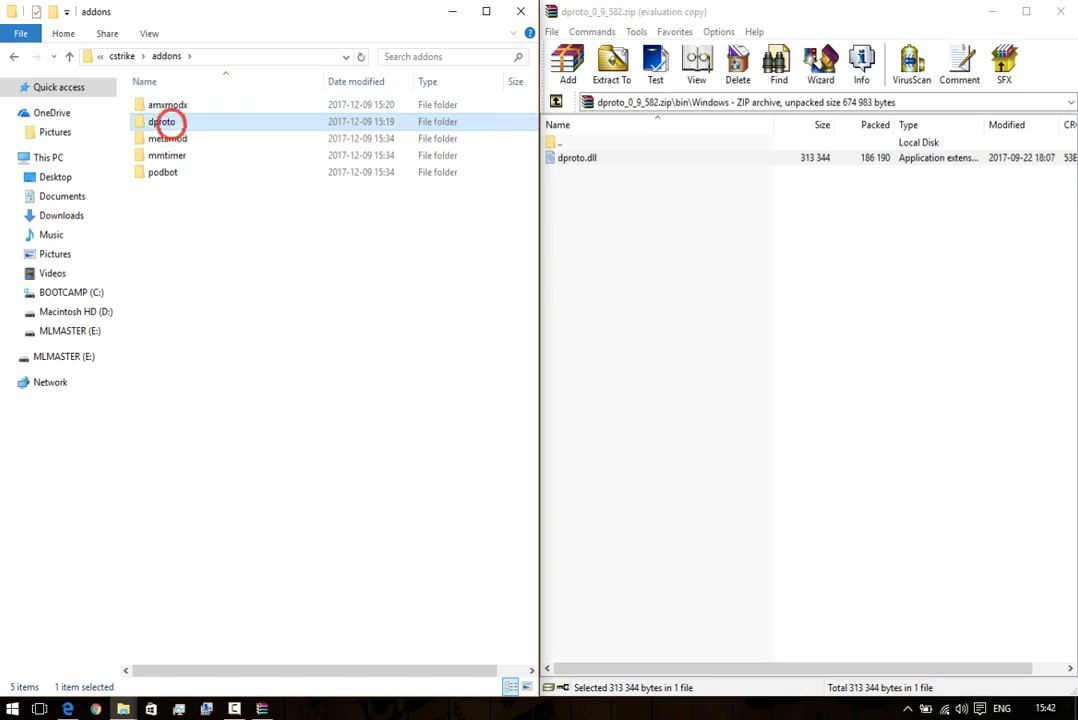
double_click(185, 121)
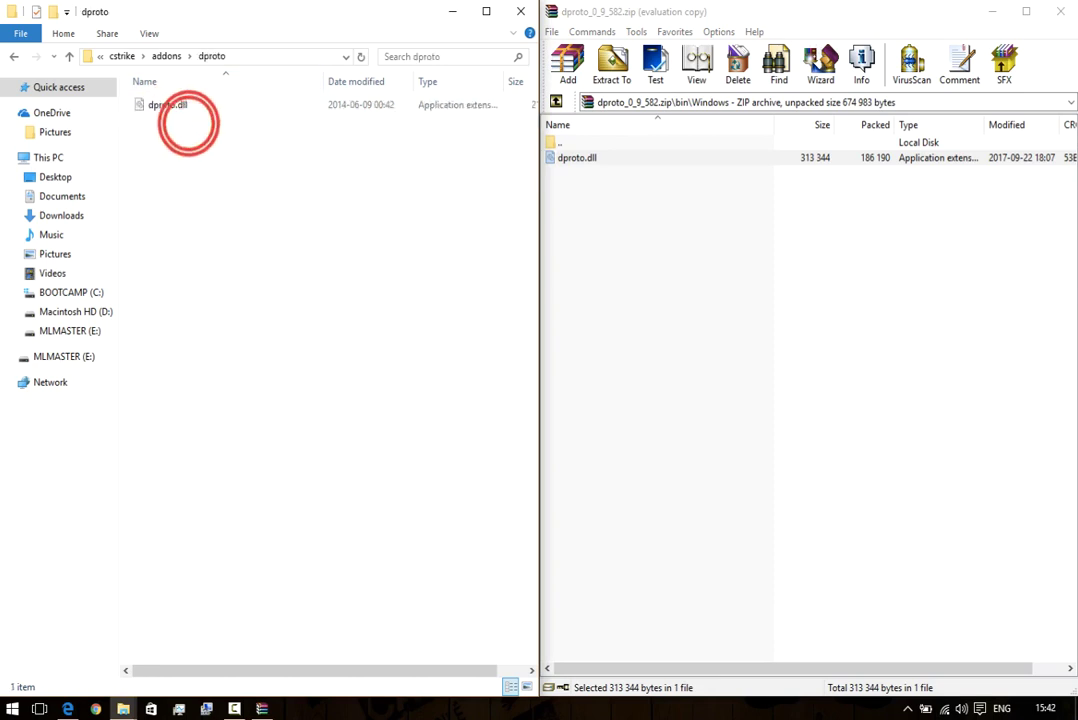
left_click_drag(572, 157, 300, 250)
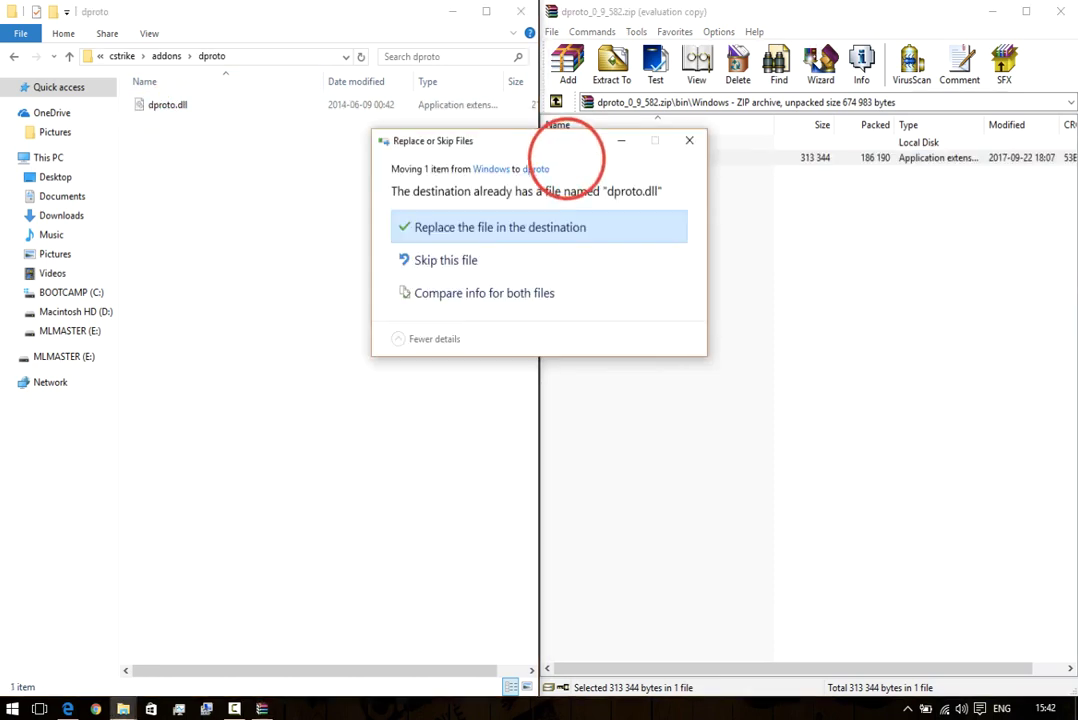
left_click(436, 226)
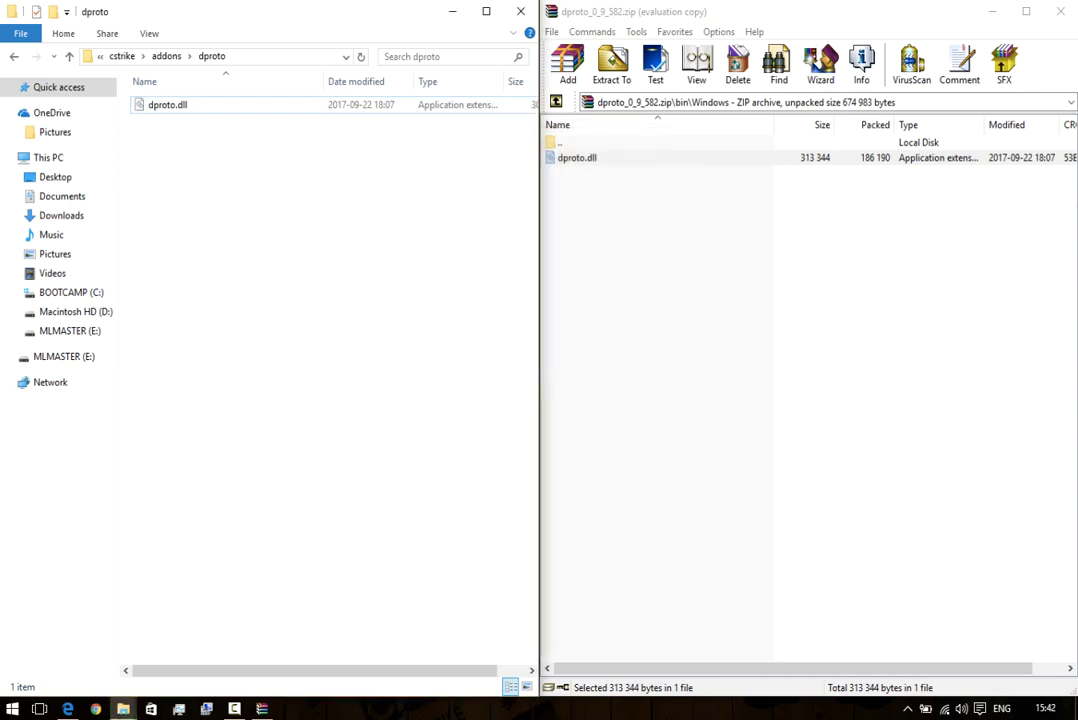
Copy dproto.cfg from the archive root into cstrike, replacing the existing copy, and close WinRAR.
left_click(116, 56)
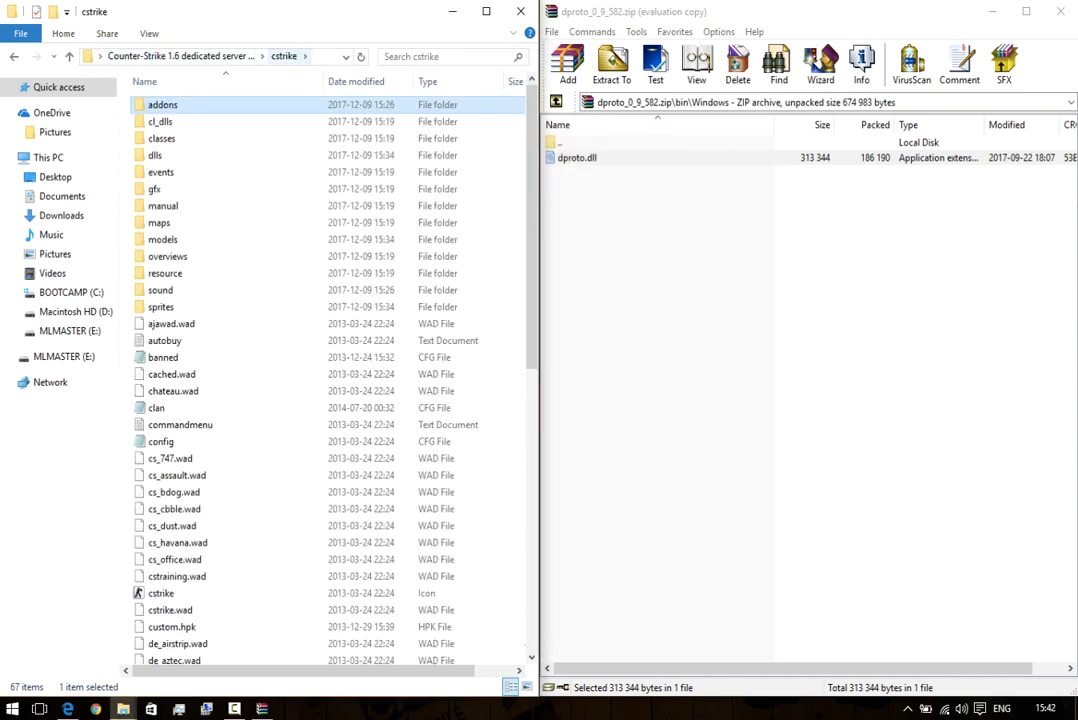
left_click(556, 101)
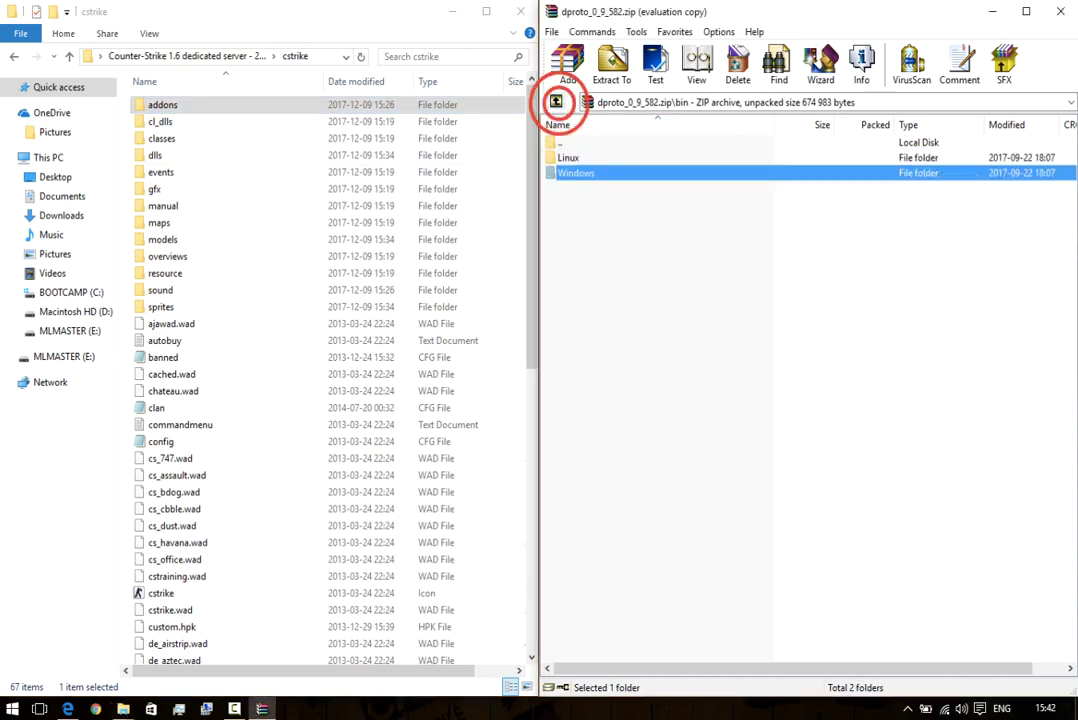
left_click(556, 101)
left_click(575, 188)
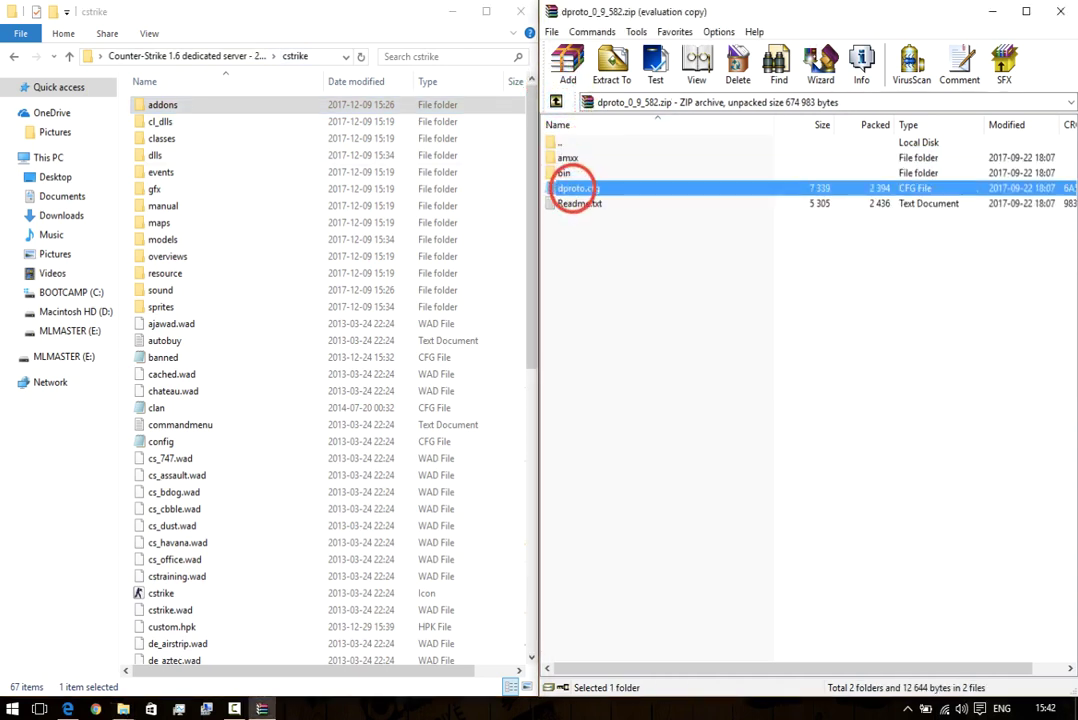
left_click_drag(575, 188, 250, 458)
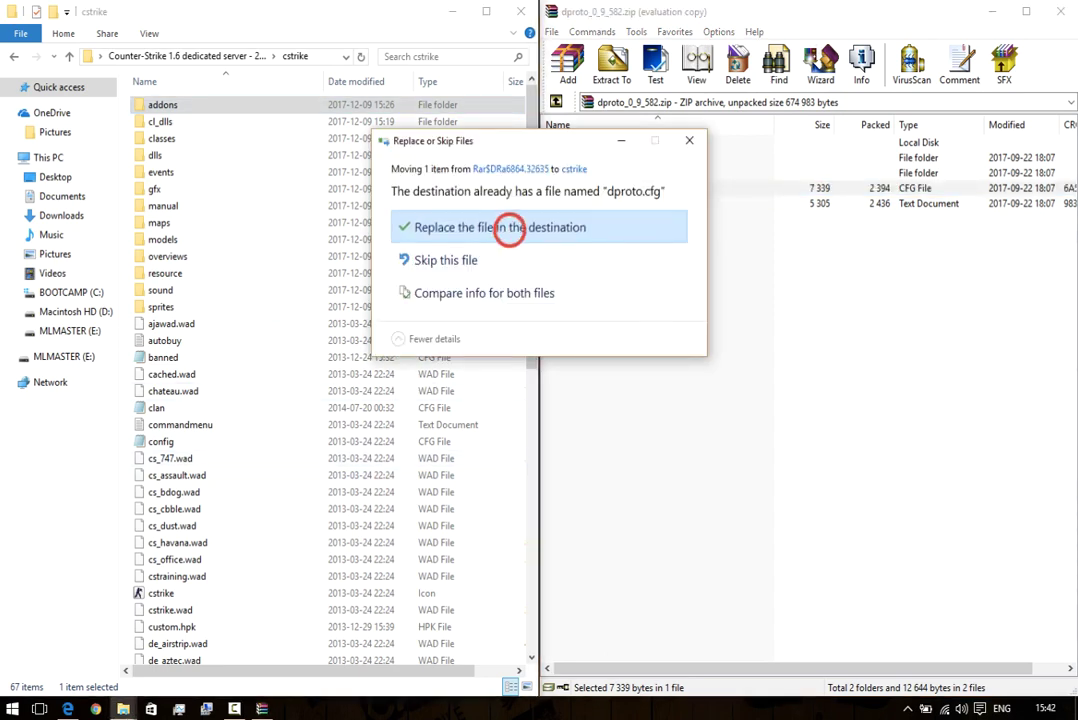
left_click(509, 228)
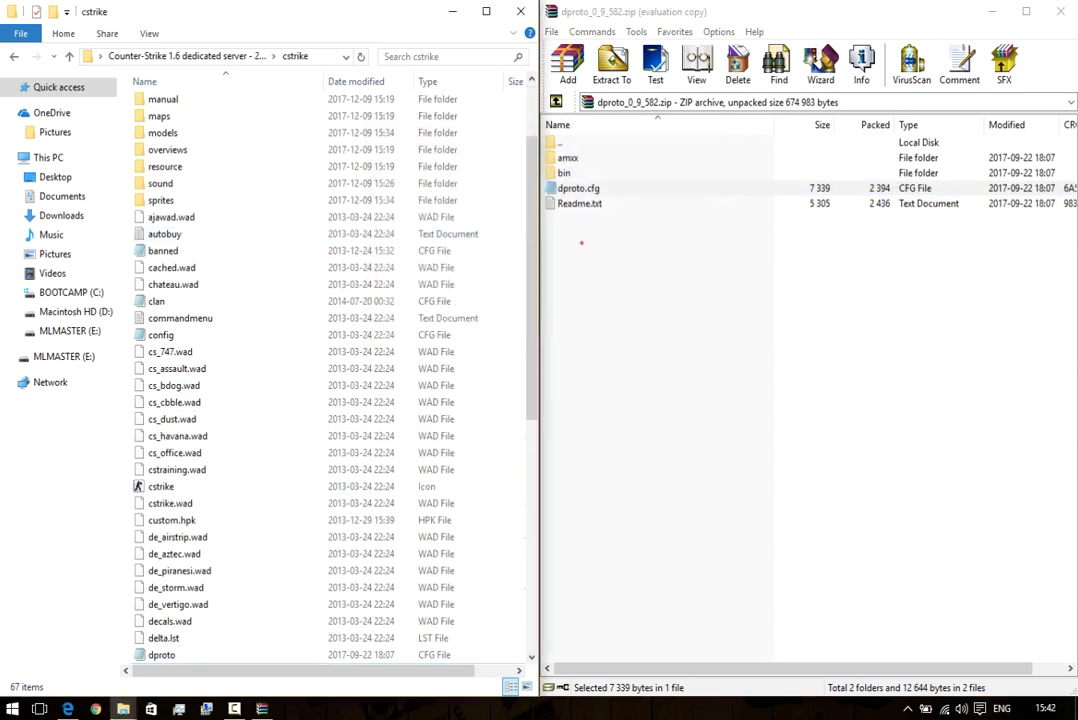
left_click(581, 243)
left_click(1062, 12)
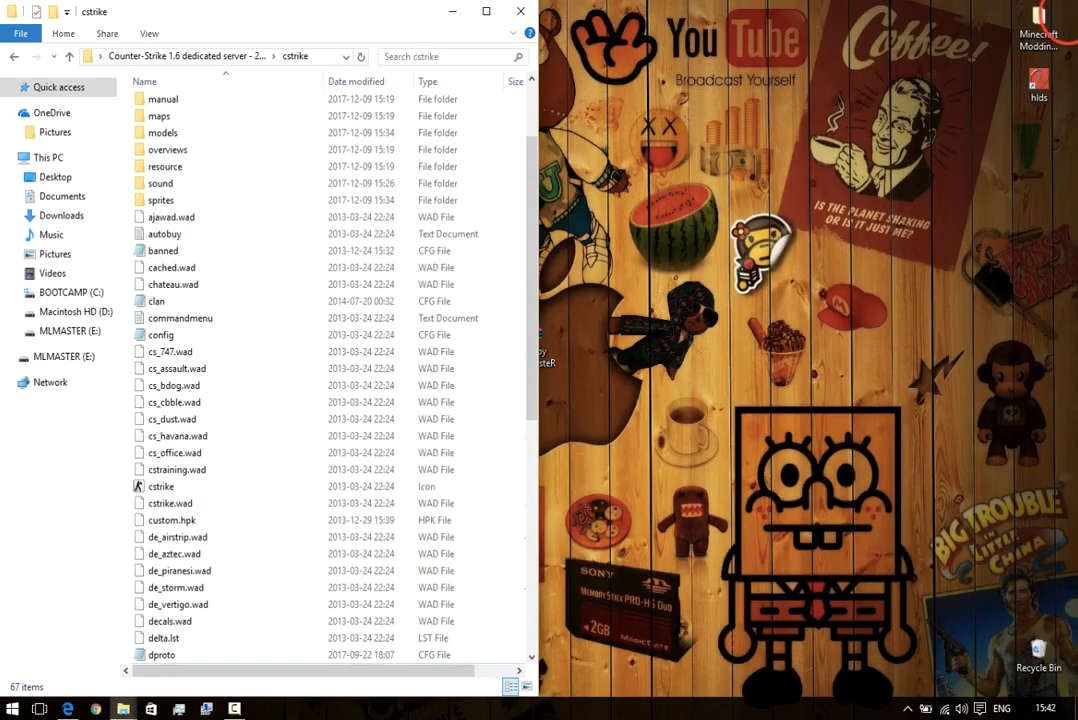
left_click_drag(331, 21, 732, 113)
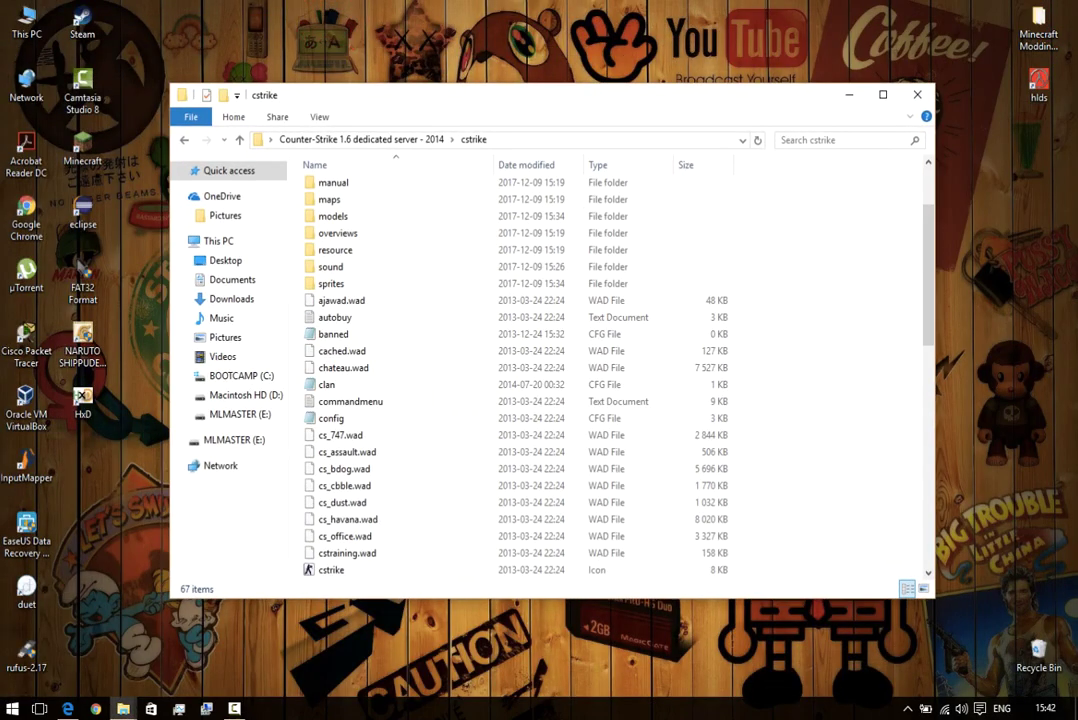
Select the step-3 admin account entry on the CTF guide page.
left_click(66, 709)
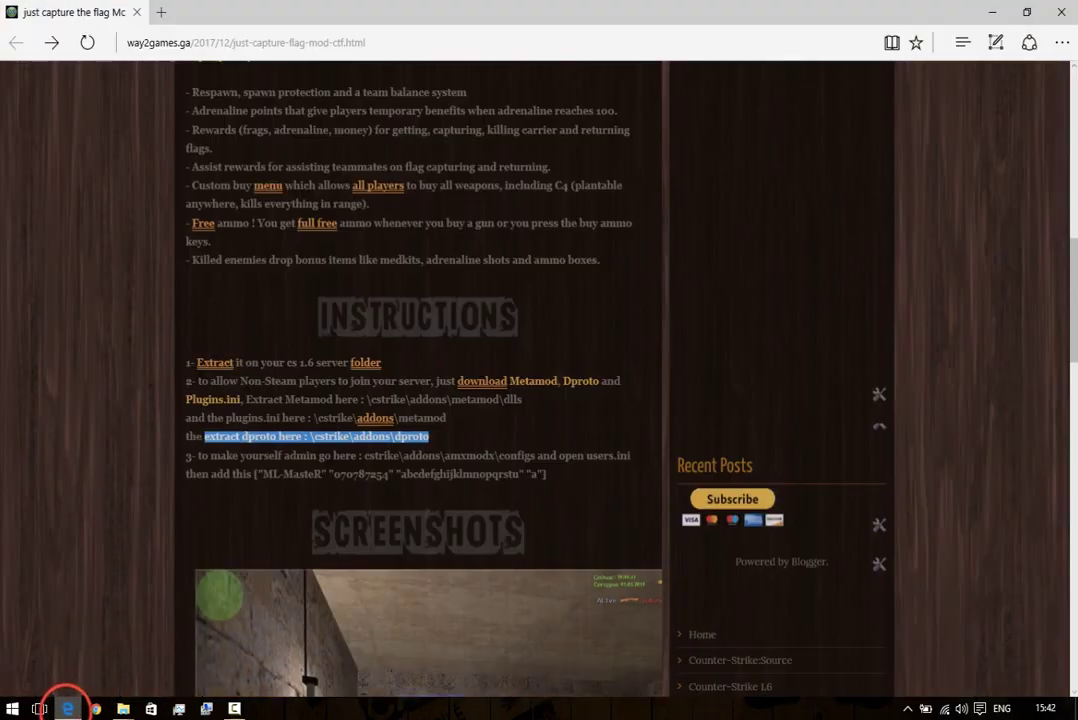
left_click_drag(197, 456, 318, 456)
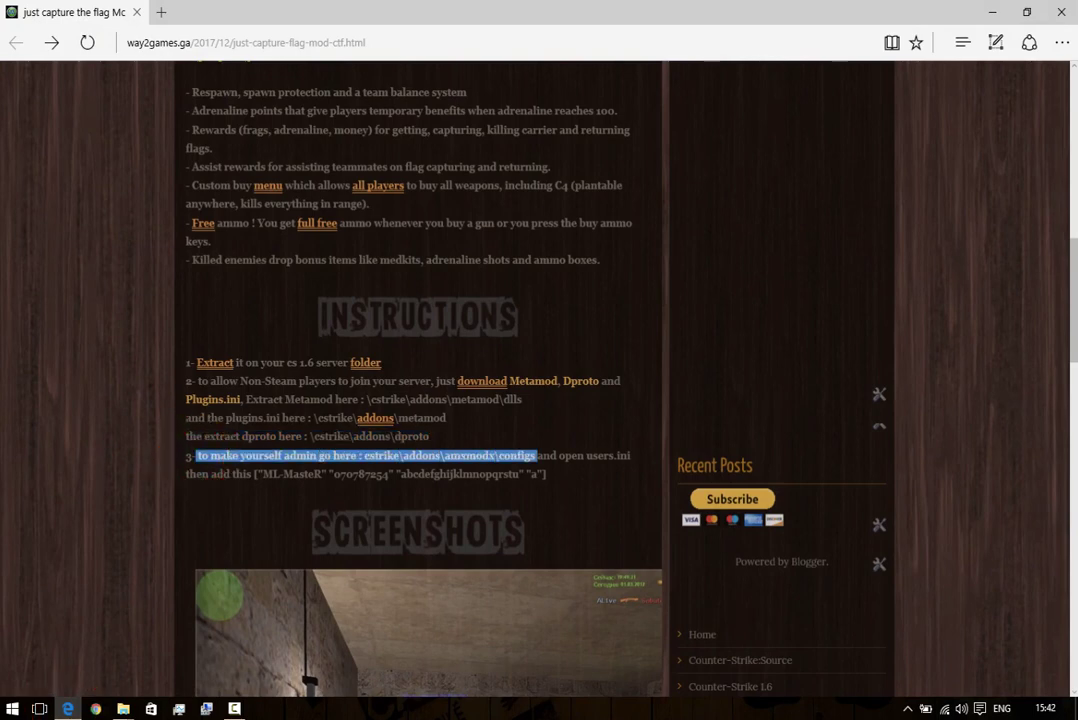
left_click_drag(537, 456, 546, 474)
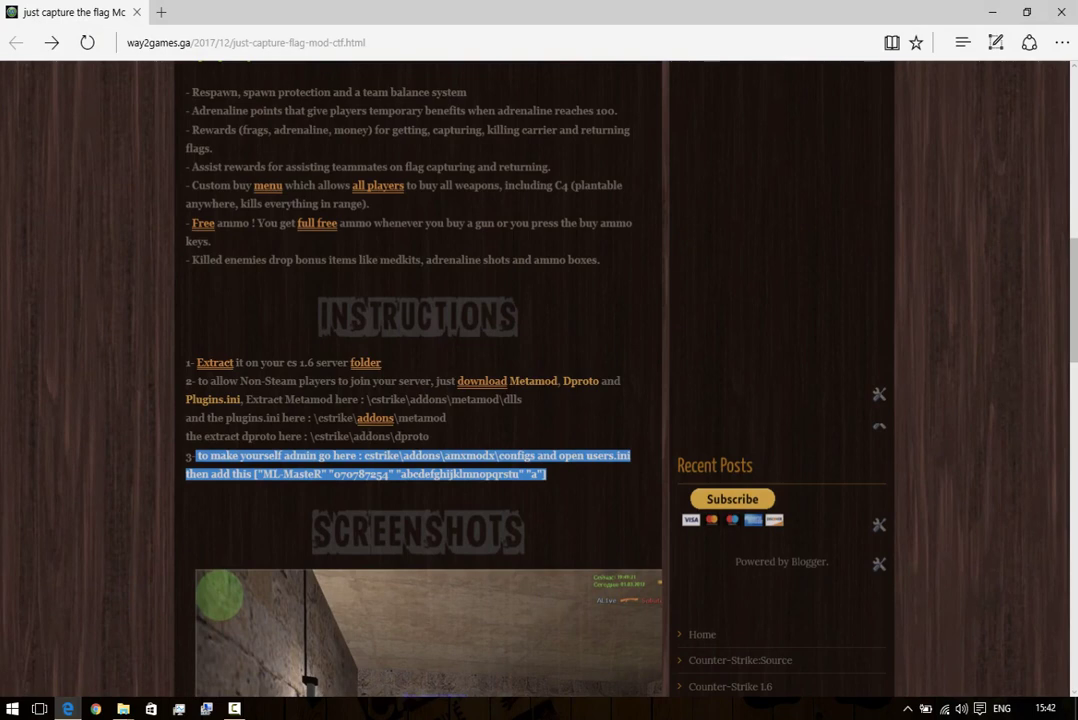
left_click(564, 482)
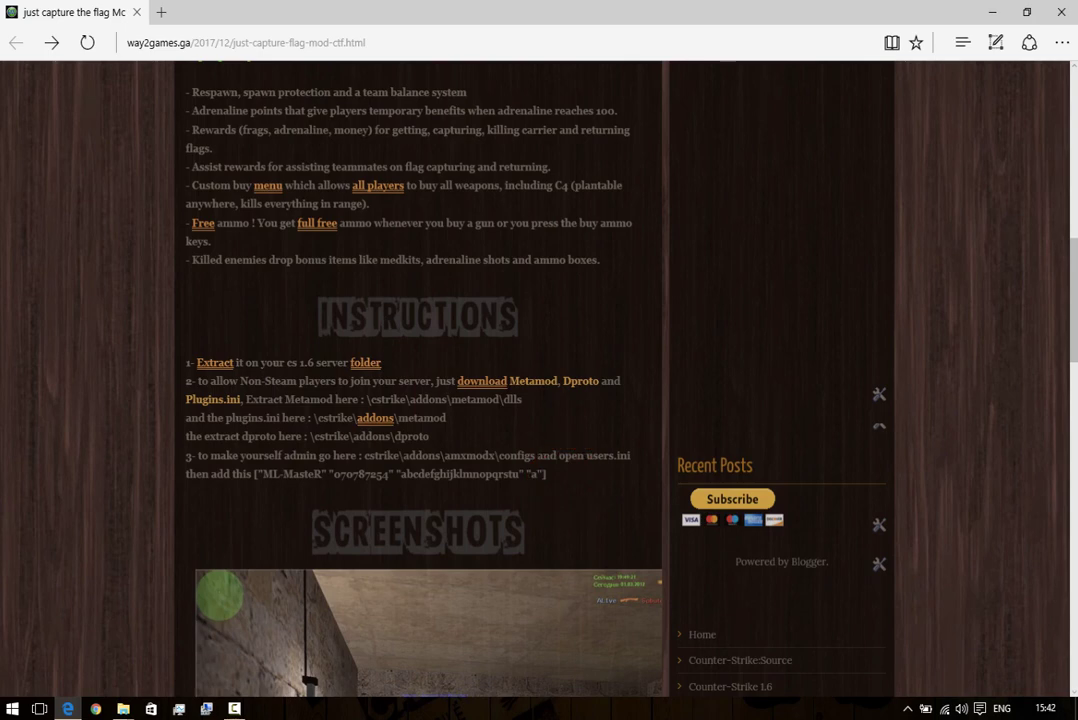
left_click(285, 476)
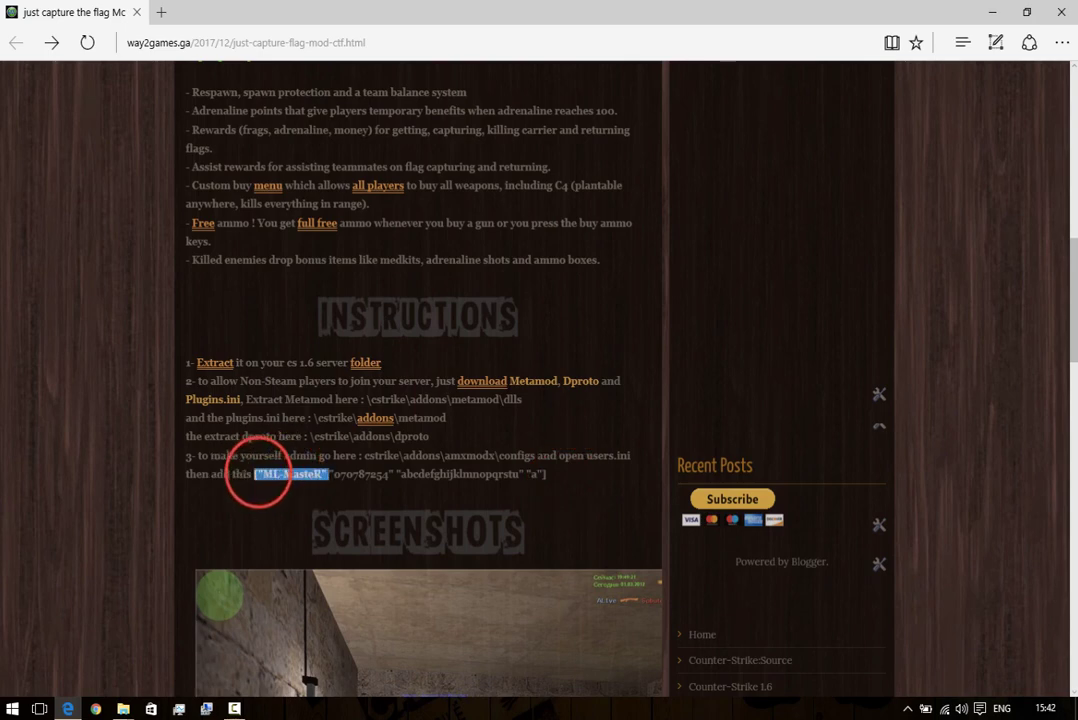
left_click_drag(258, 478, 519, 476)
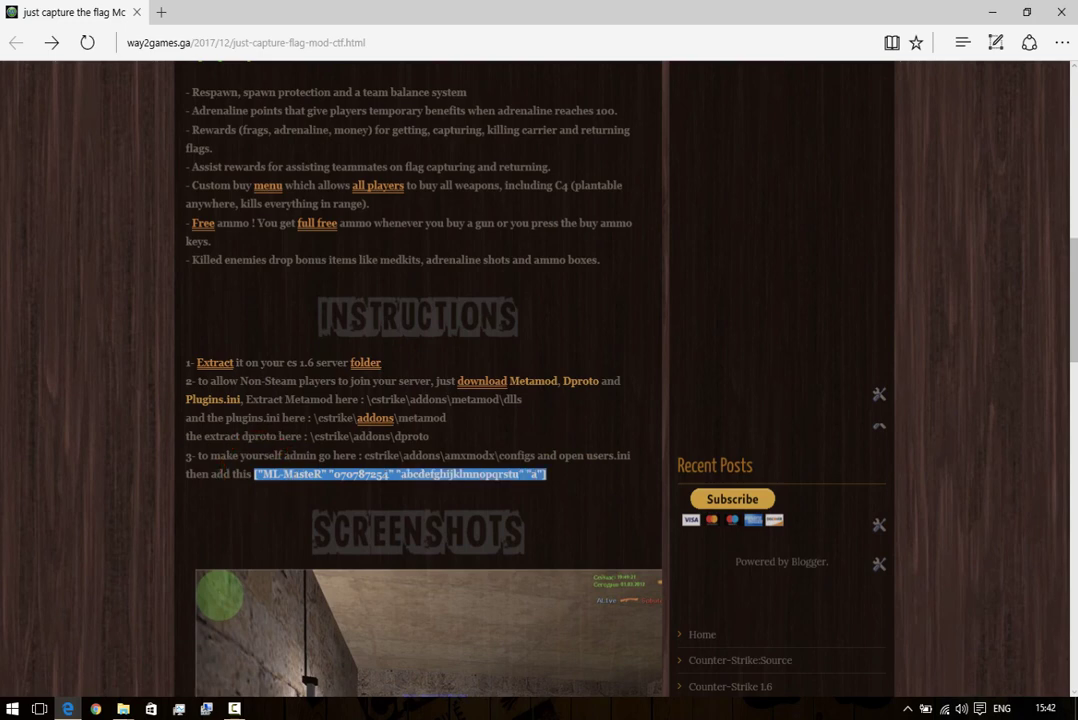
left_click(441, 474)
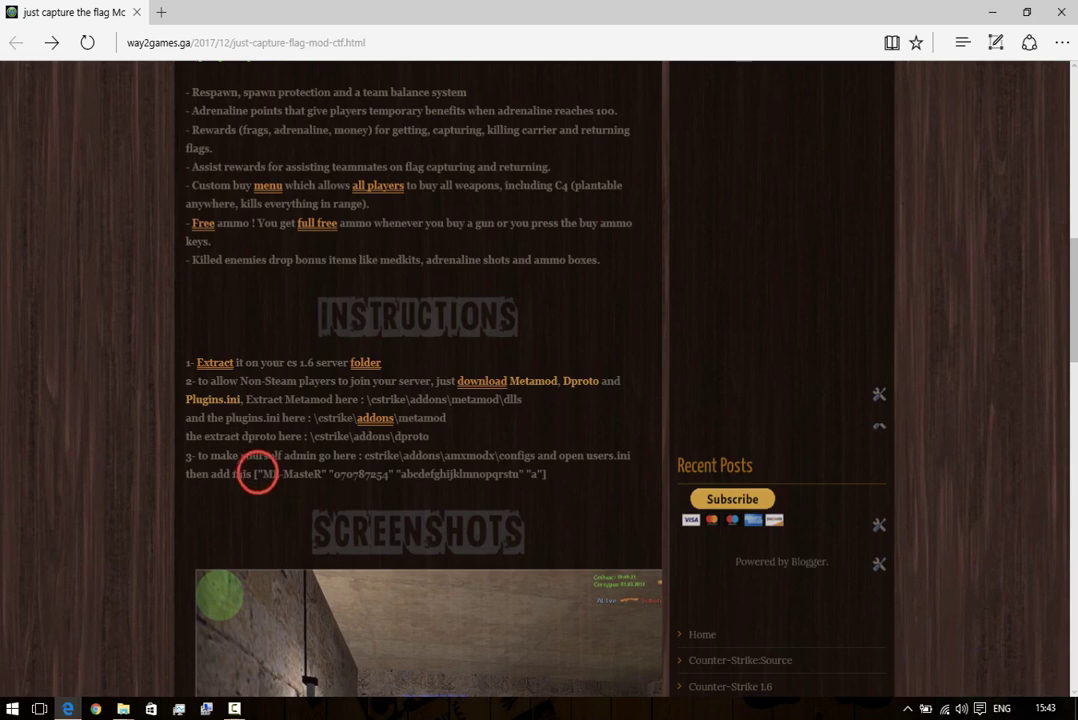
left_click_drag(257, 477, 546, 476)
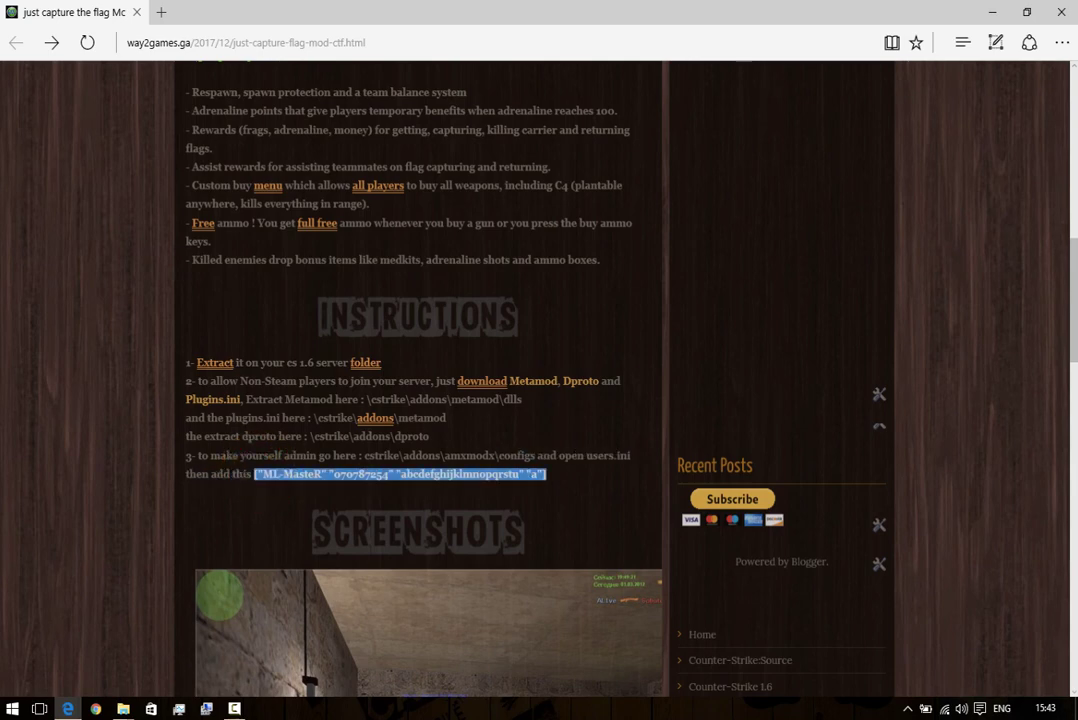
Copy the admin entry and return to the cstrike folder.
right_click(398, 474)
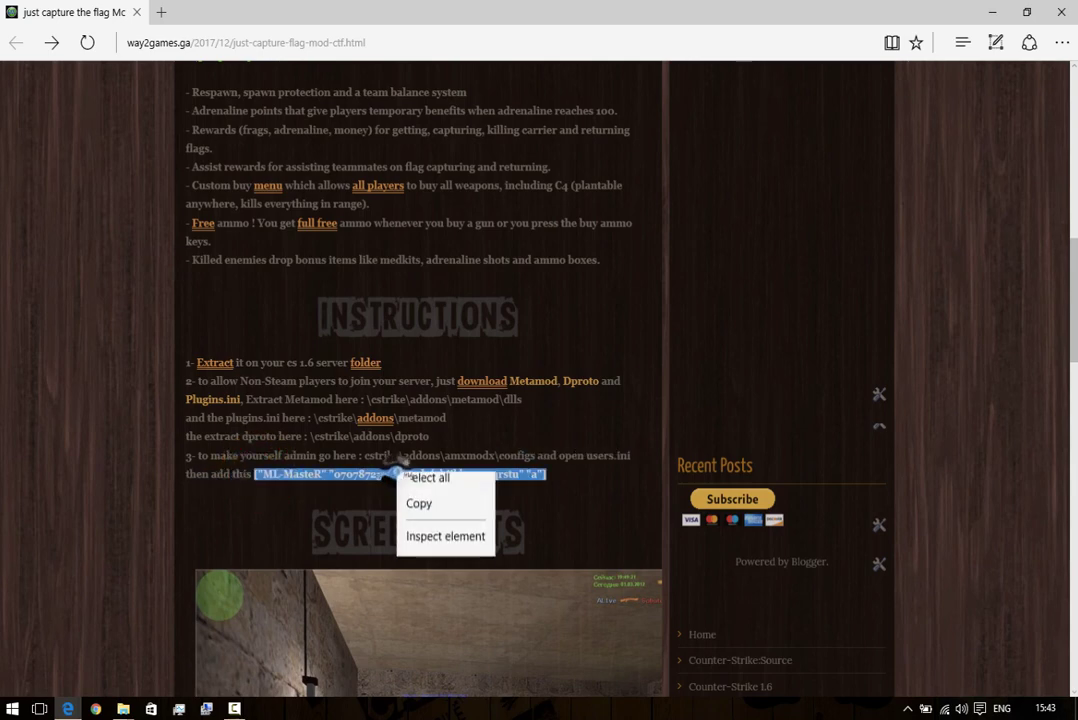
left_click(420, 505)
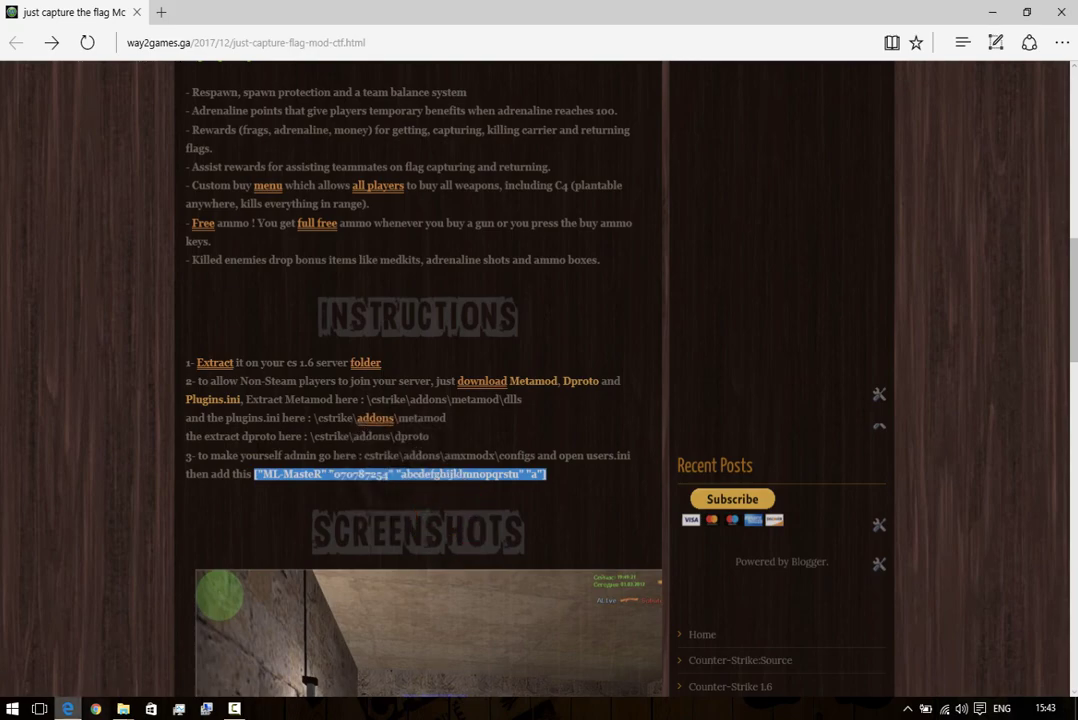
left_click(67, 708)
Browse to cstrike\addons\amxmodx\configs and open users.ini in Notepad.
scroll(450, 350, "up", 3)
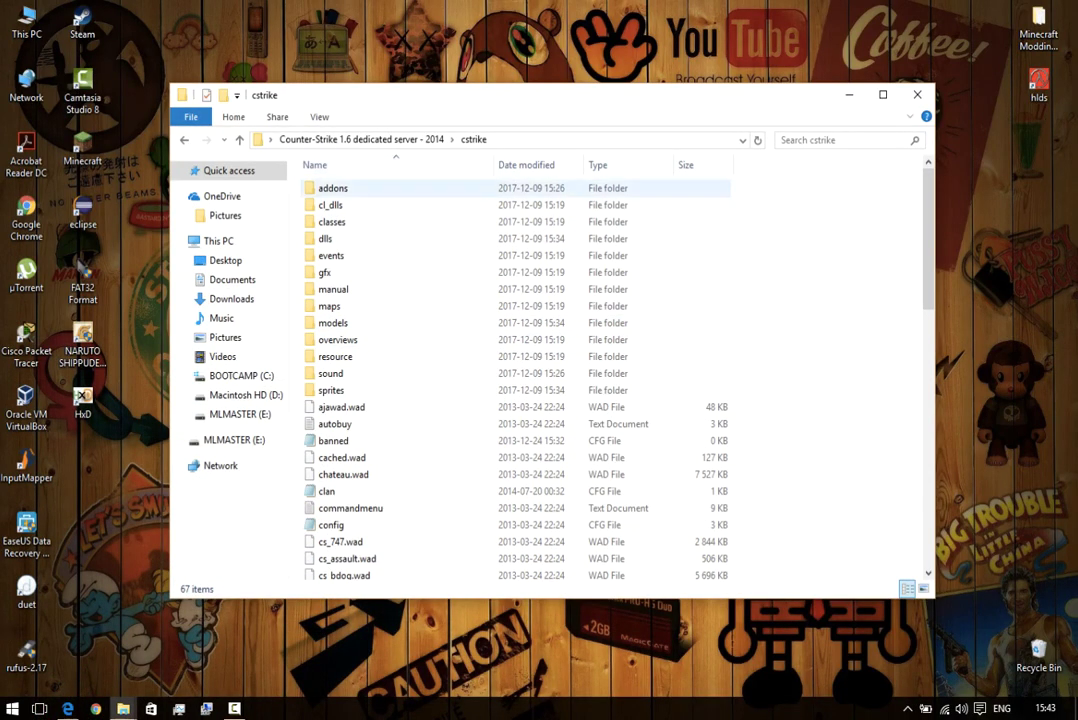
left_click(346, 188)
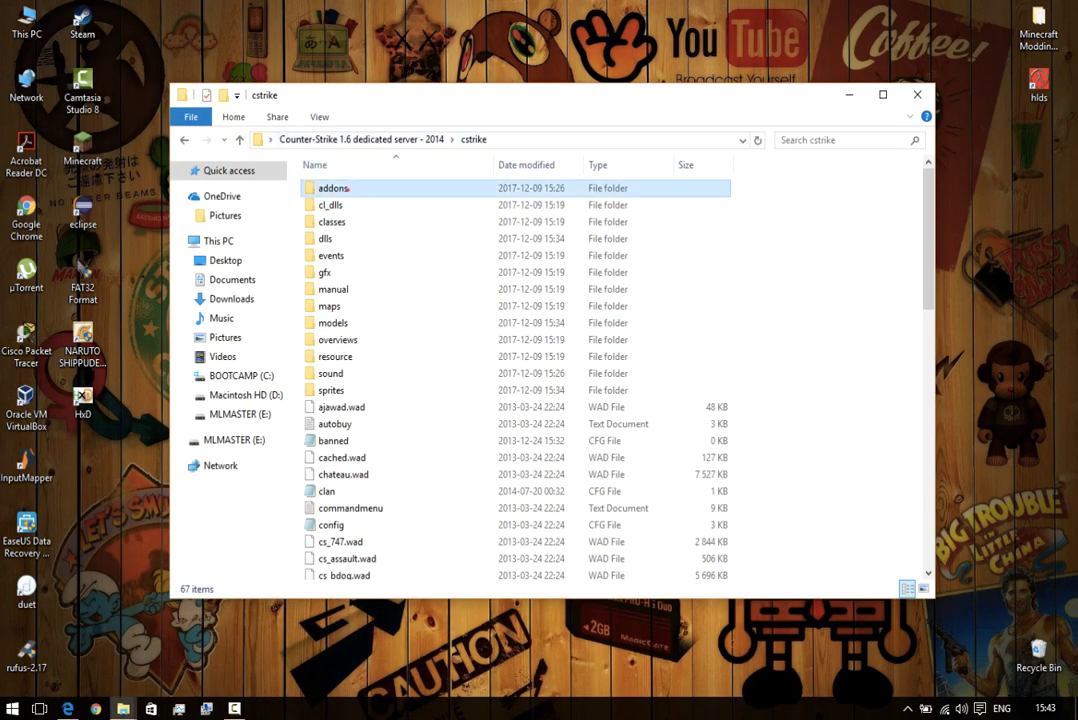
double_click(383, 190)
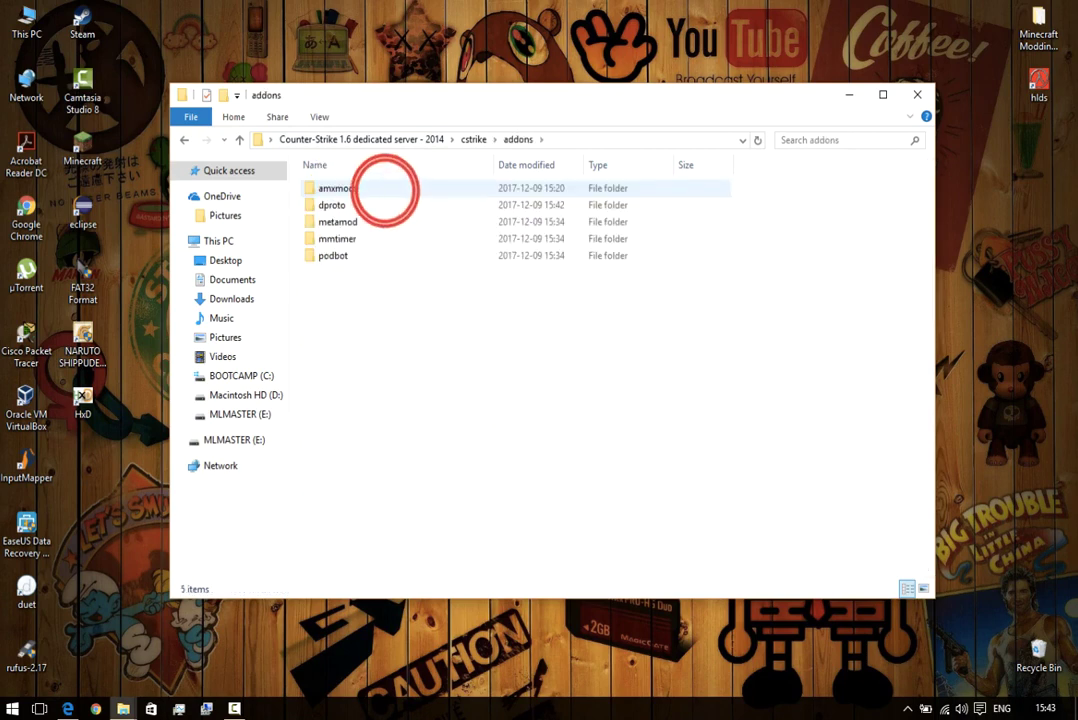
double_click(372, 188)
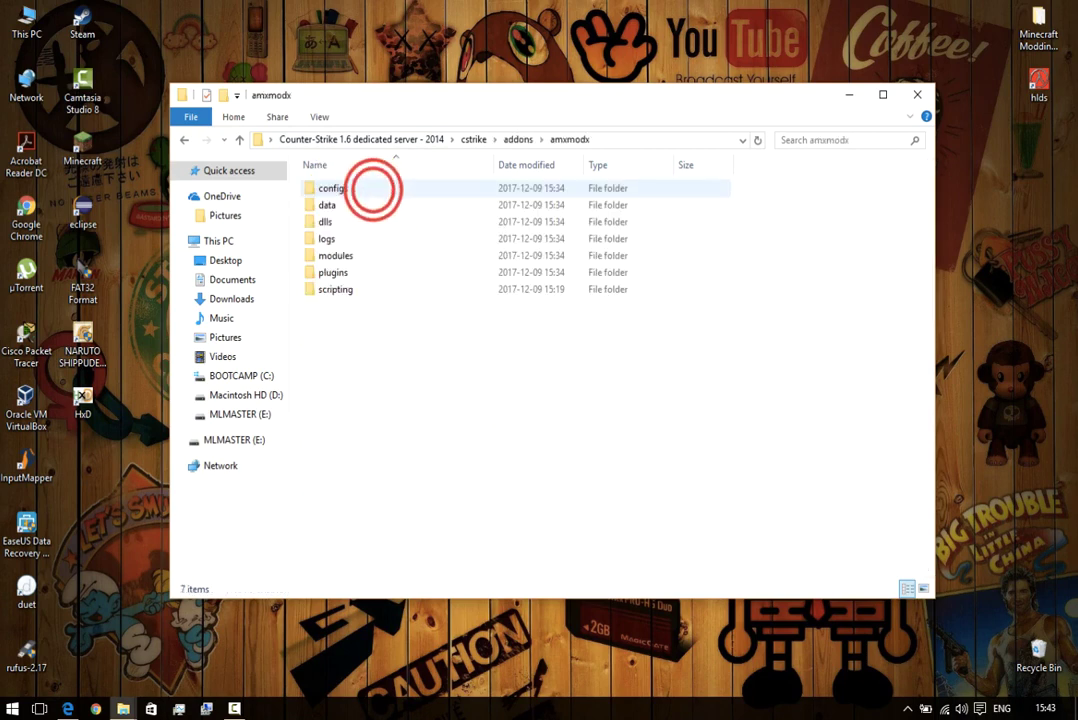
left_click(374, 190)
double_click(385, 191)
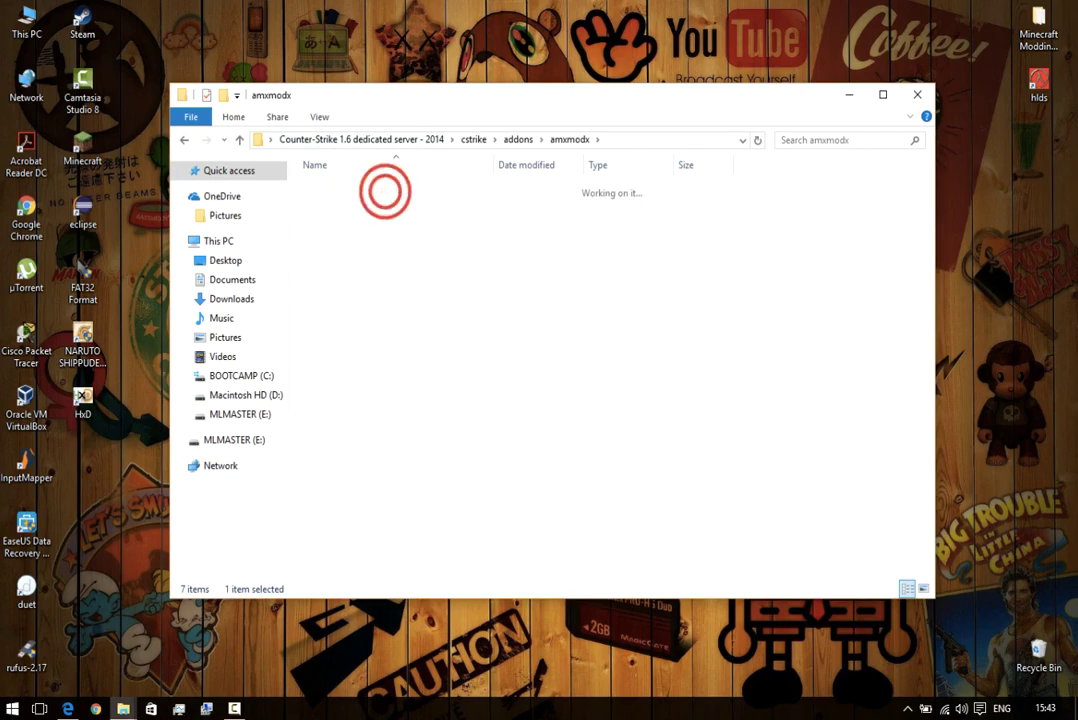
left_click(344, 491)
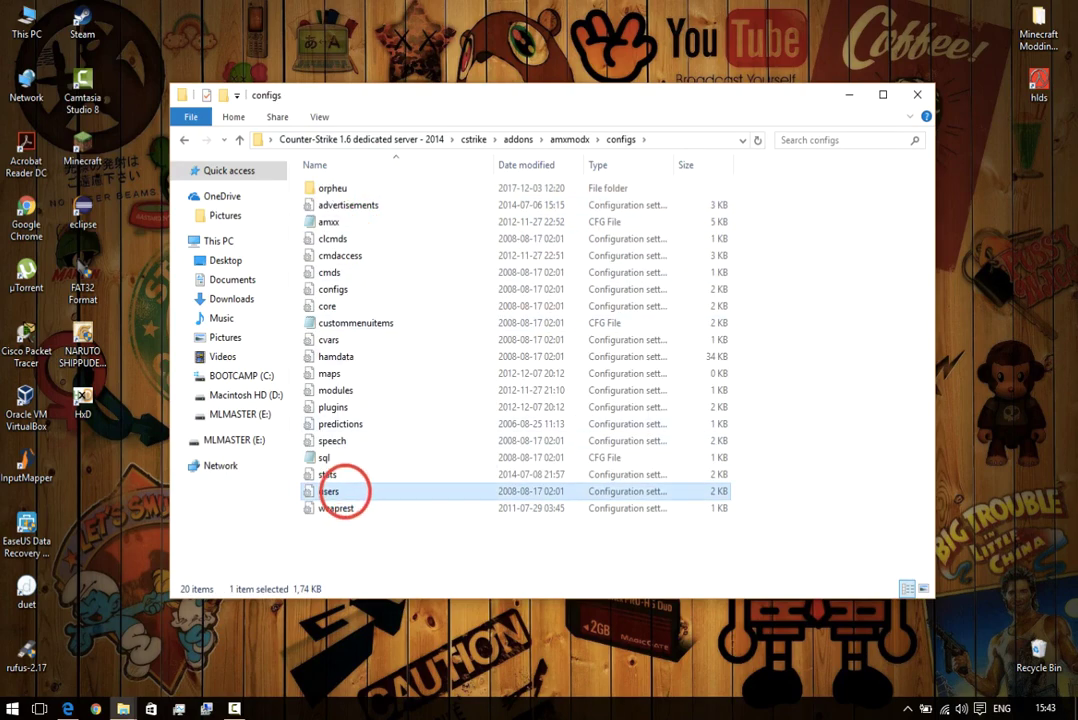
double_click(376, 491)
scroll(373, 482, "down", 8)
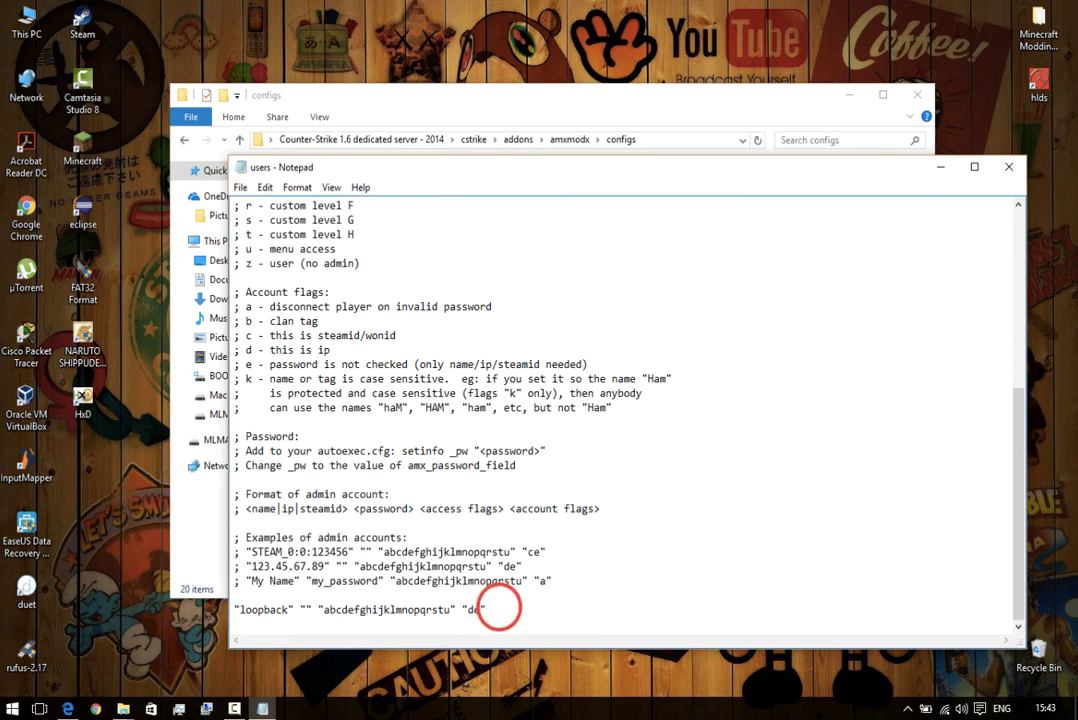
Paste the admin entry below the loopback line, review its name and password, and save.
key("Return")
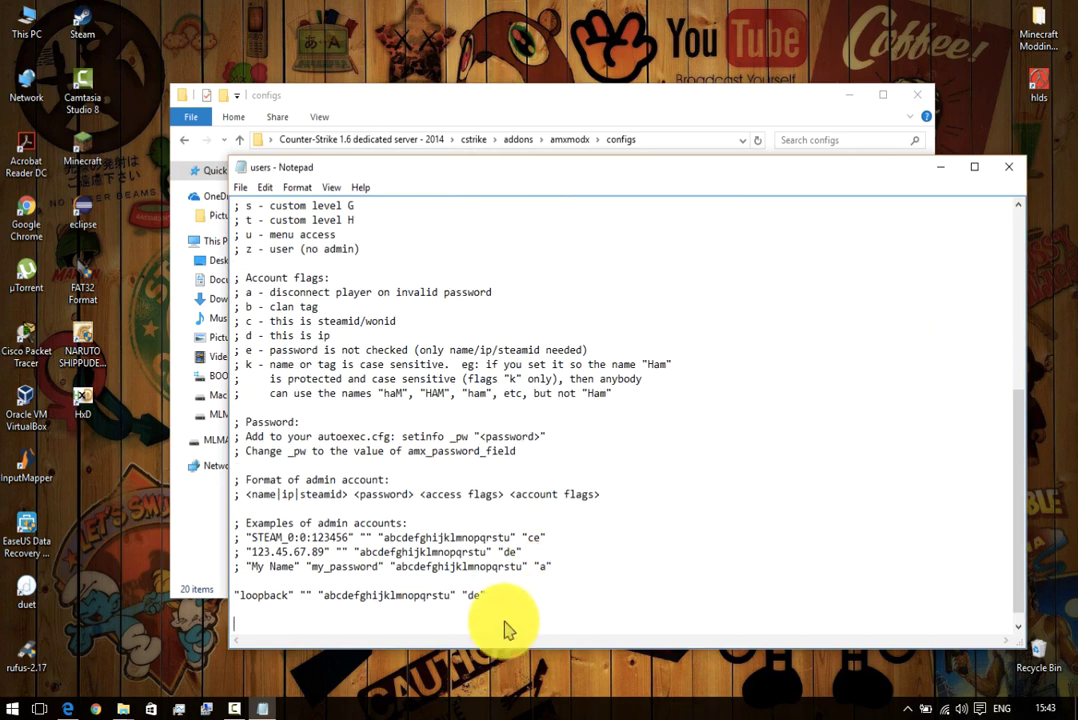
right_click(507, 622)
left_click(548, 463)
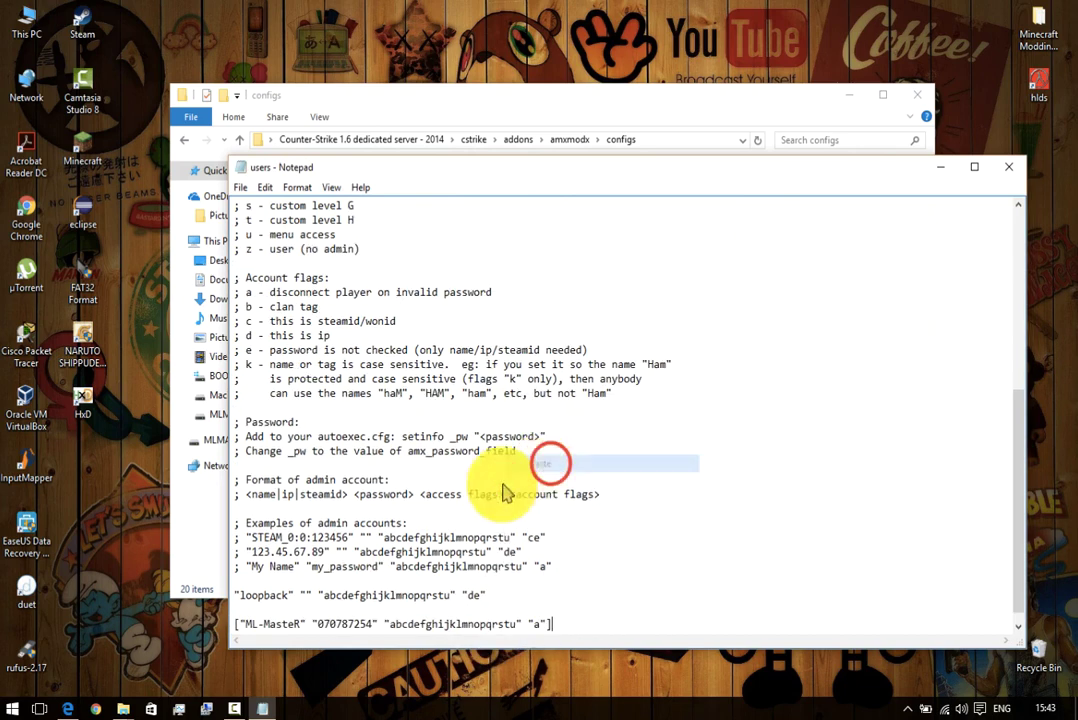
left_click(237, 623)
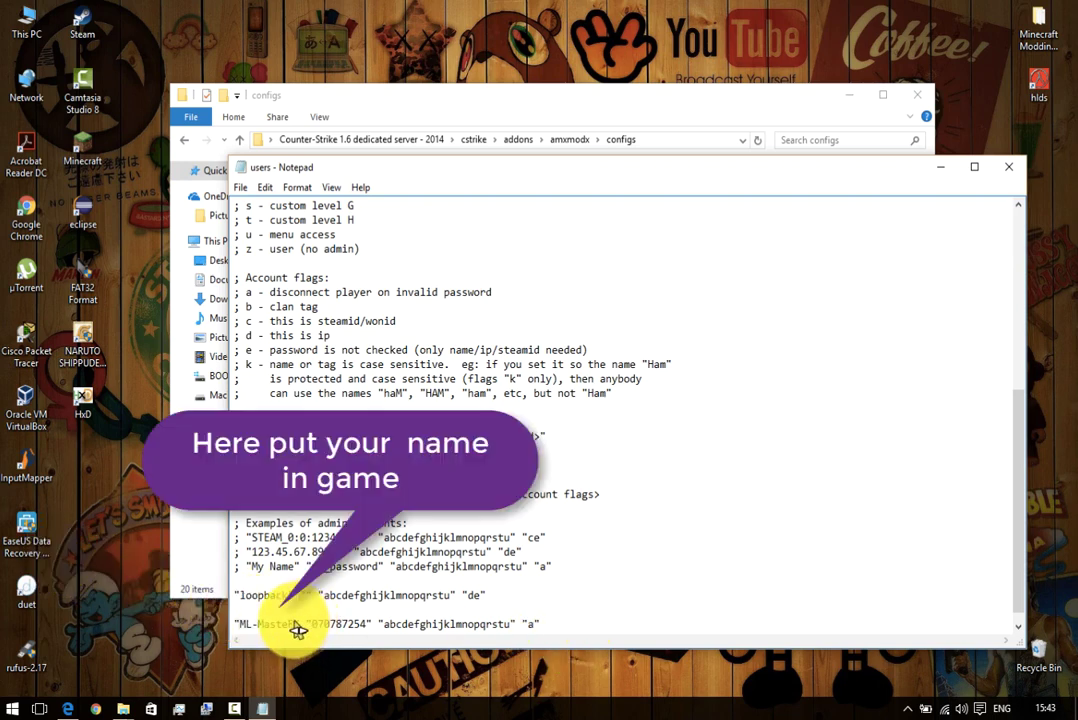
left_click_drag(293, 627, 244, 630)
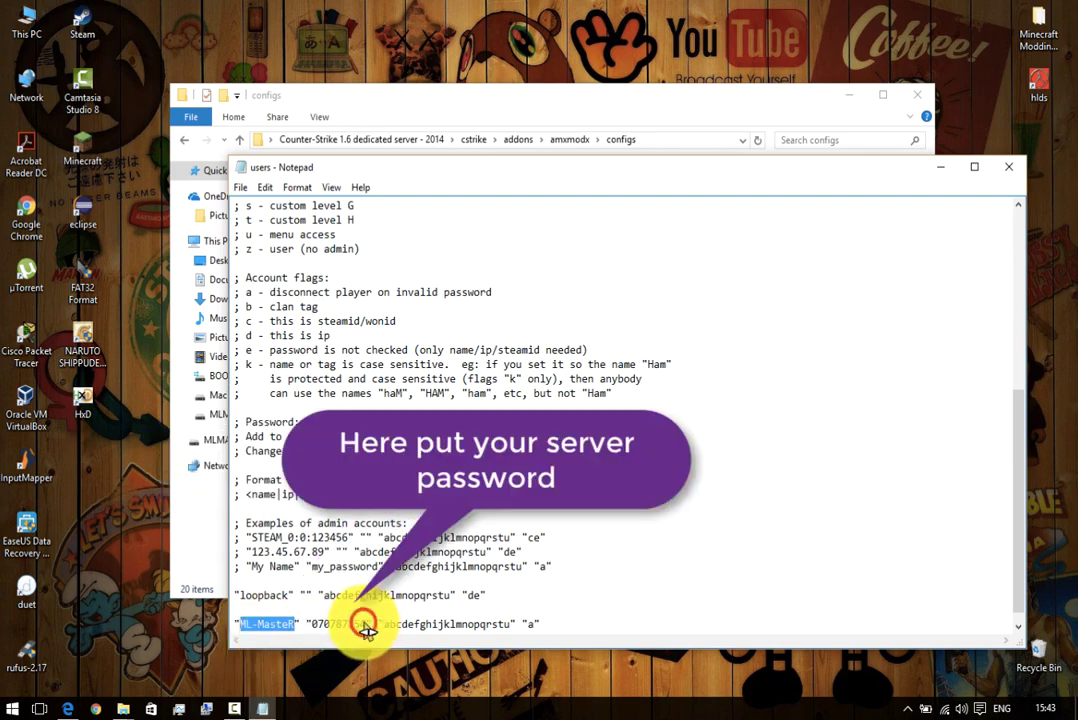
left_click_drag(367, 628, 312, 629)
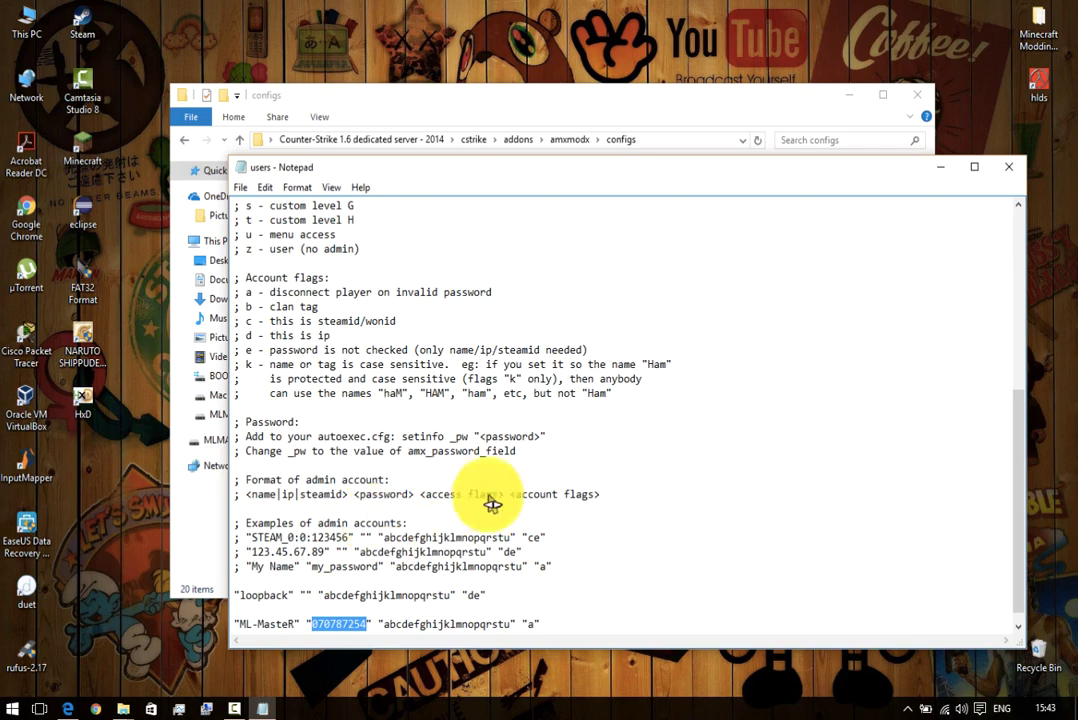
left_click(1018, 166)
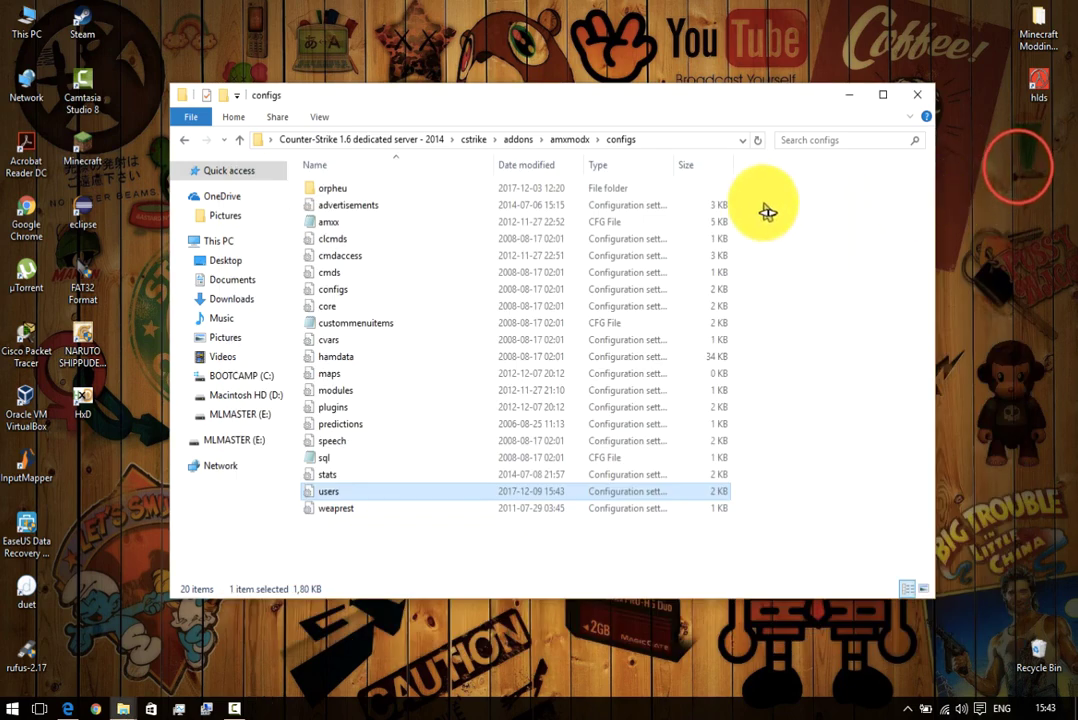
Get back to the Counter-Strike 1.6 dedicated server folder by minimizing Edge.
left_click(325, 139)
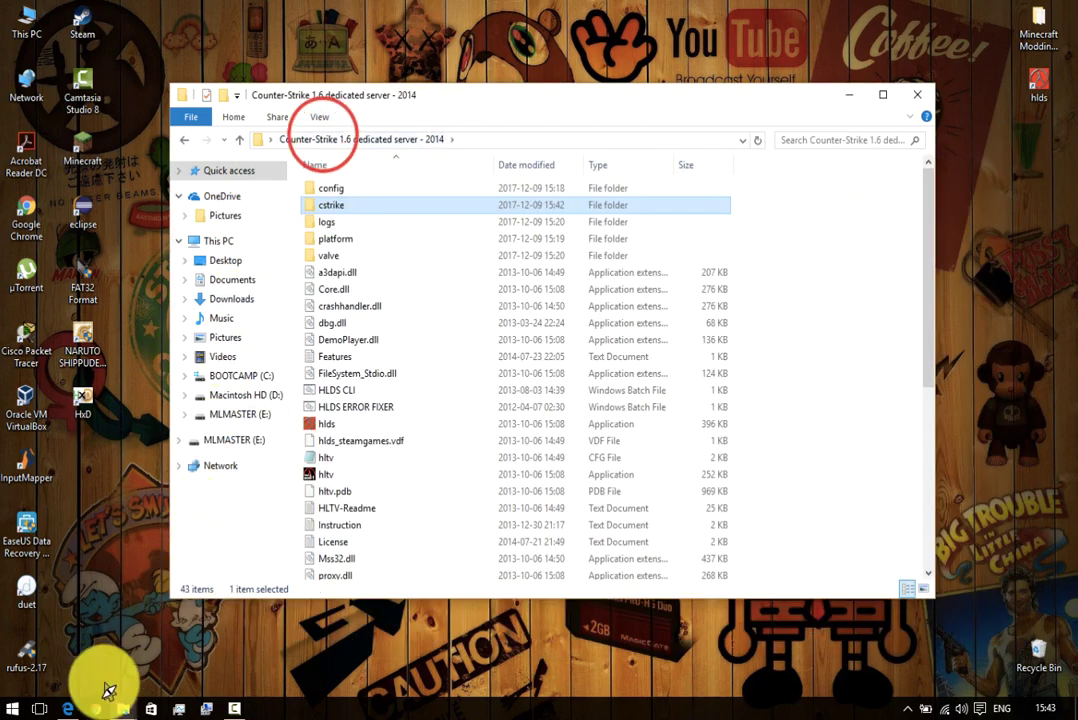
left_click(69, 707)
left_click(72, 708)
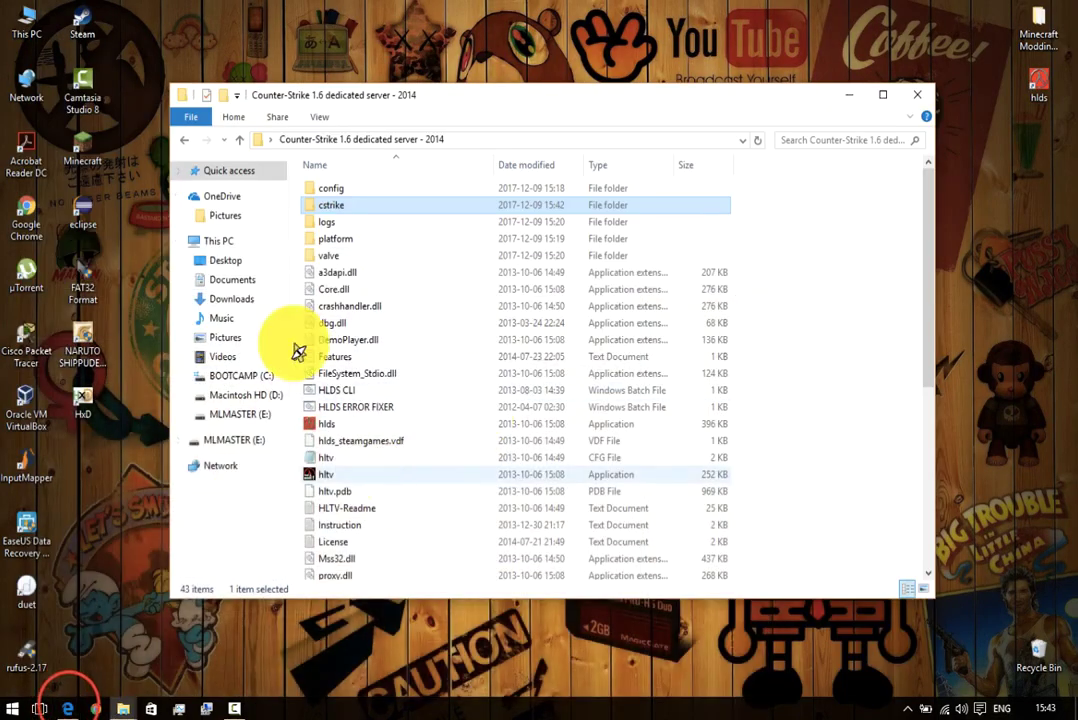
Launch hlds.exe, start the server, then launch Steam from the desktop icon.
left_click(320, 425)
double_click(325, 430)
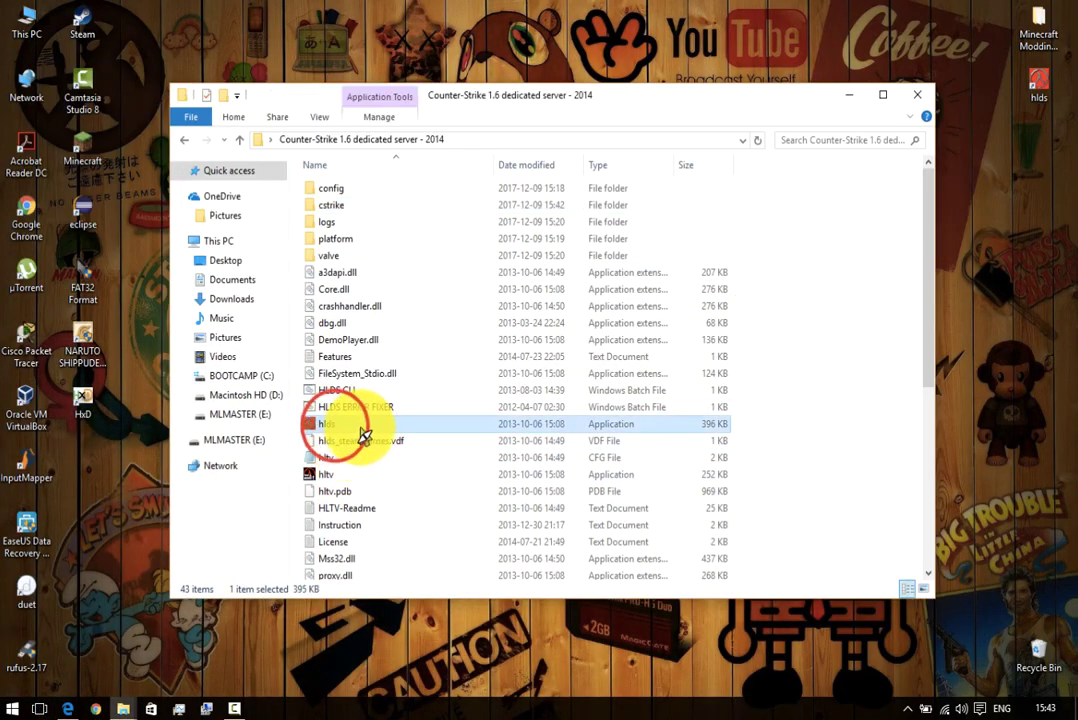
left_click(397, 420)
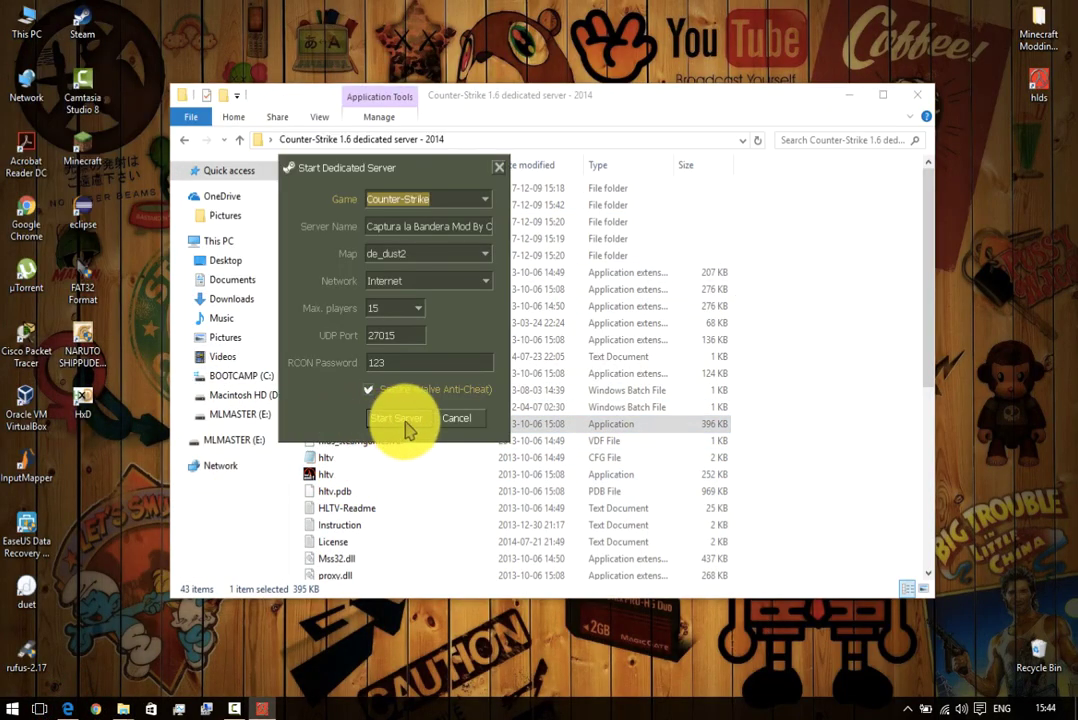
double_click(84, 26)
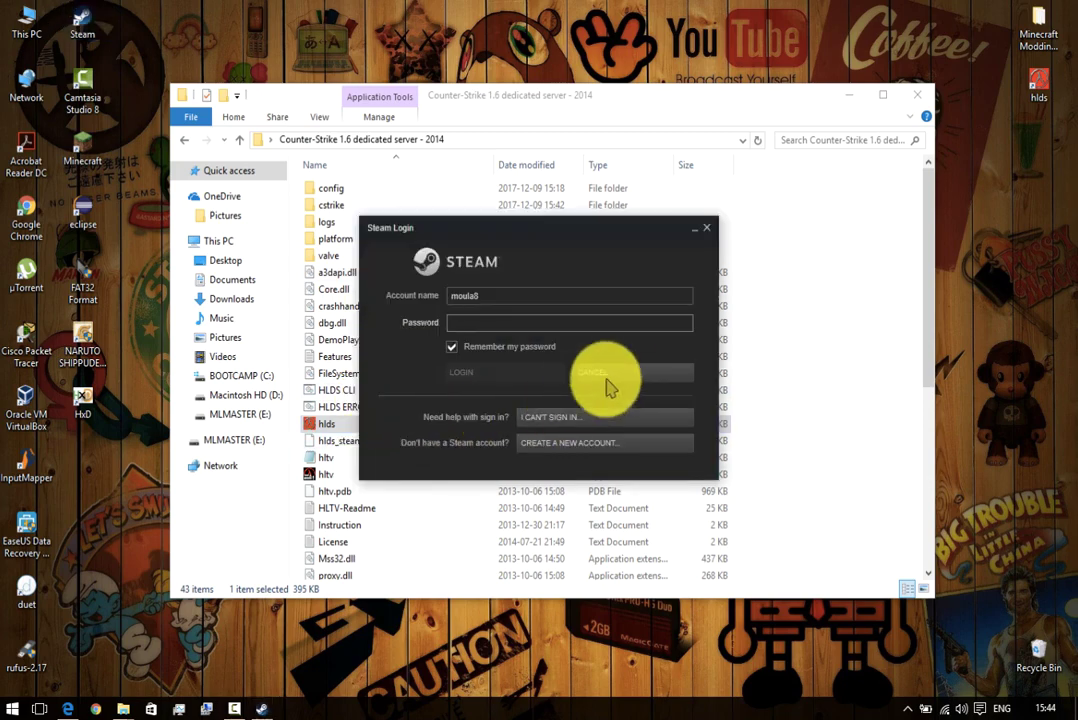
Cancel the Steam login and start the Captura la Bandera server on de_dust2 from hlds.
left_click(620, 372)
double_click(362, 424)
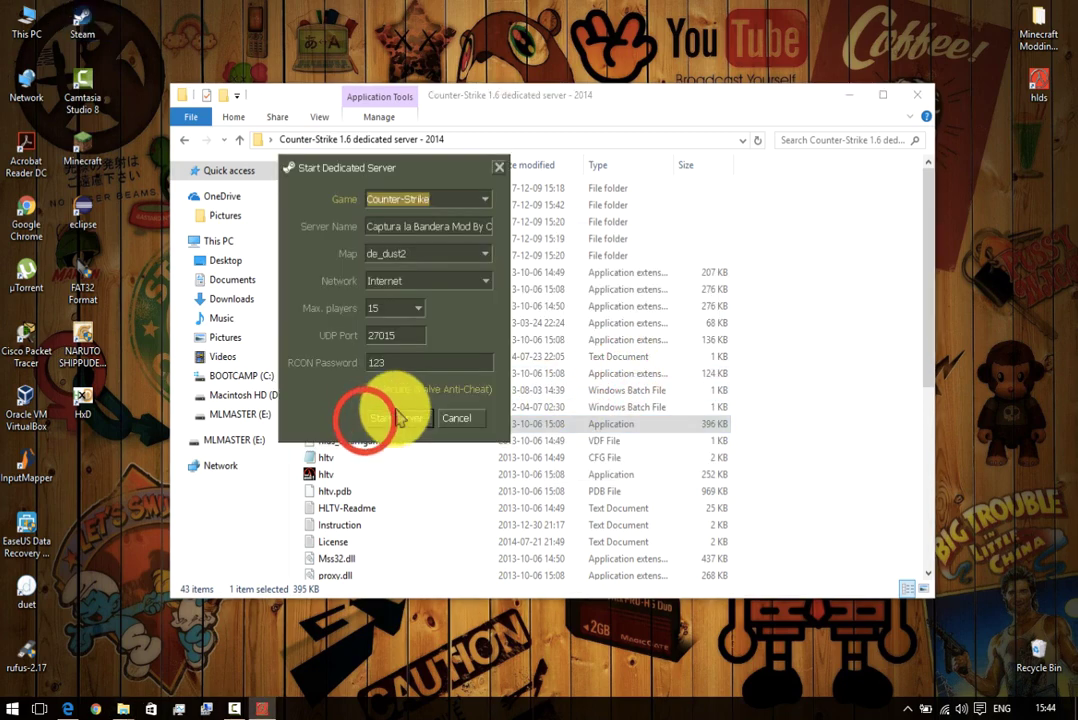
left_click(380, 418)
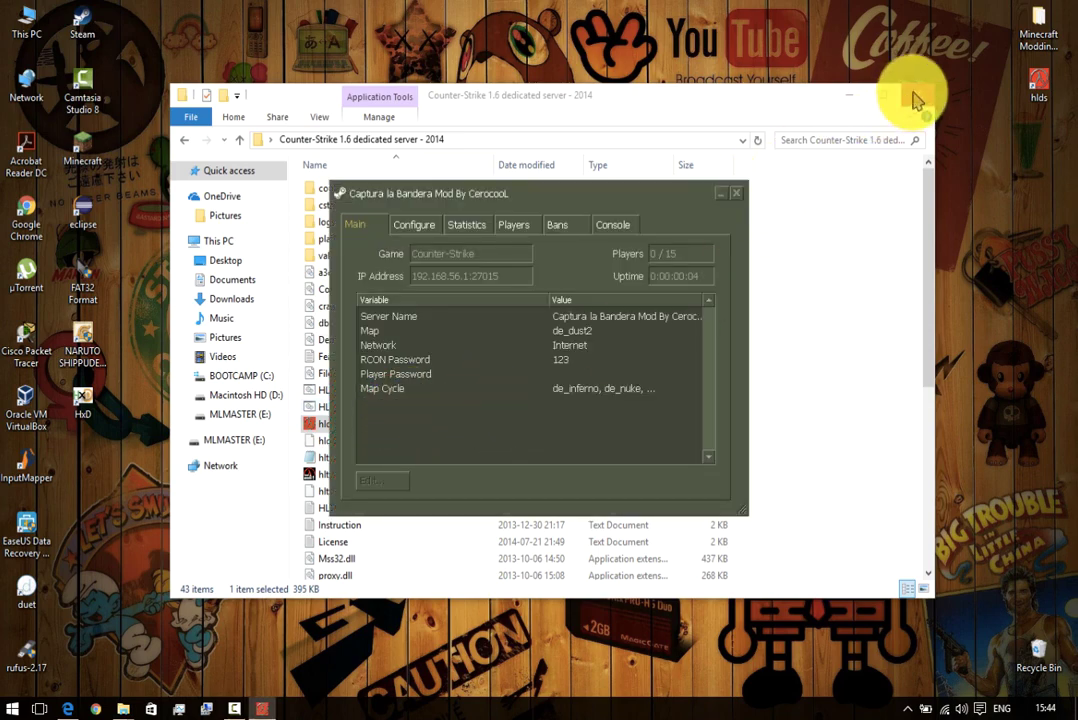
left_click(848, 95)
Launch the Counter-Strike client via the WaRzOnE batch file in the Counter-Strike 1.6 folder.
left_click(724, 197)
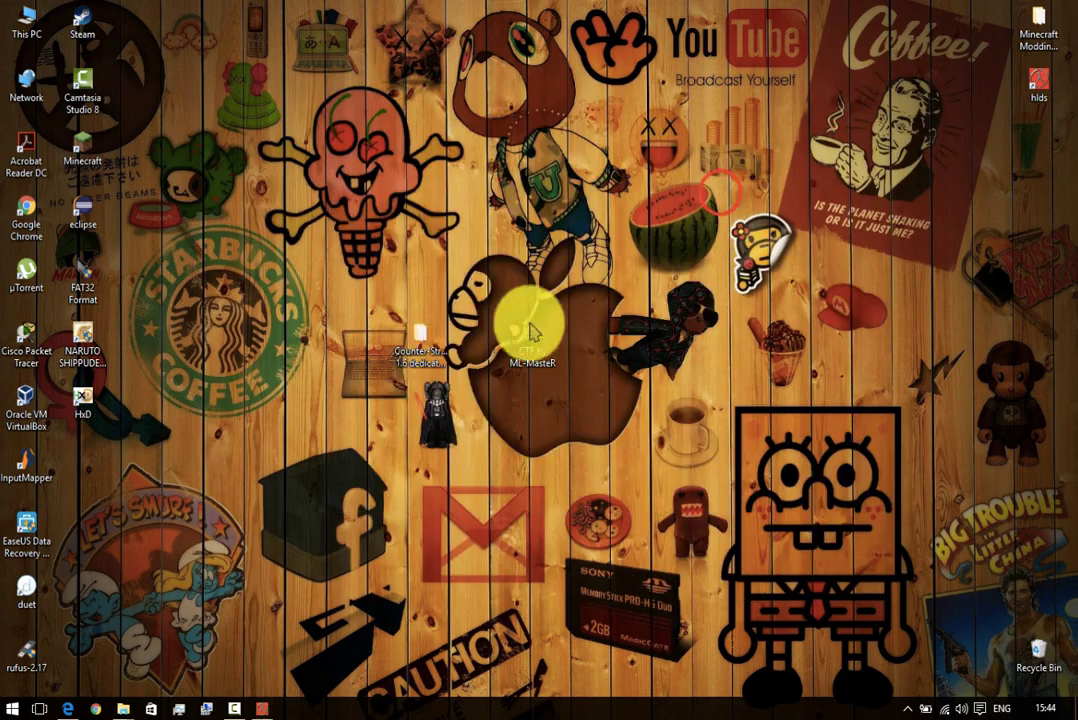
left_click(123, 708)
left_click(108, 662)
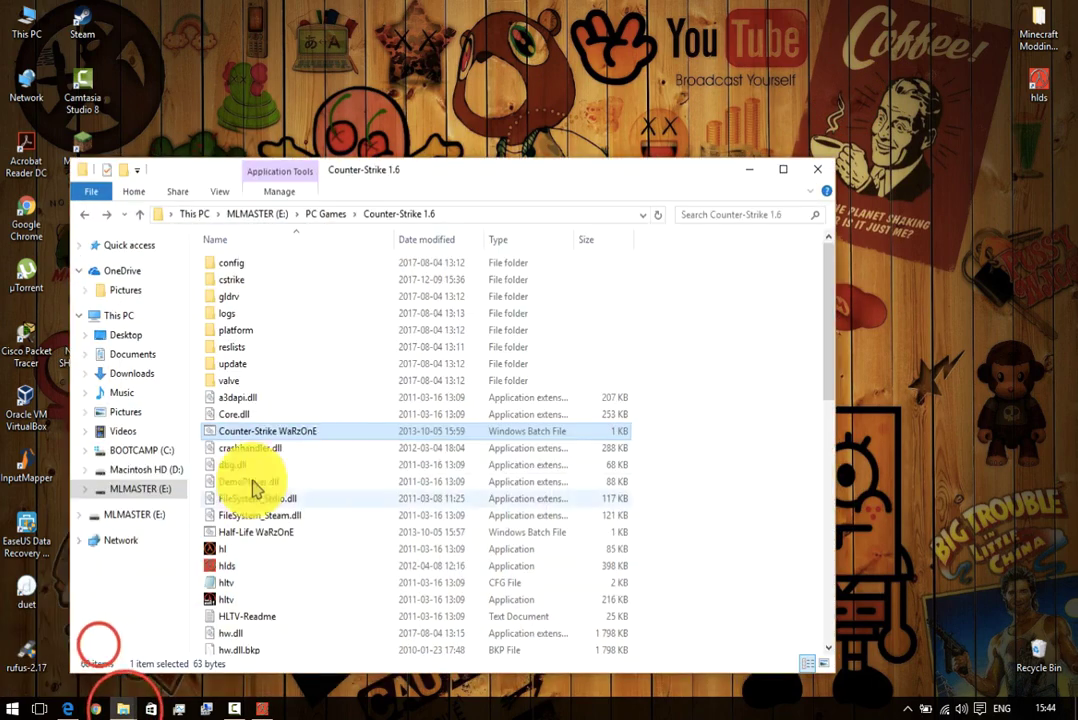
double_click(265, 431)
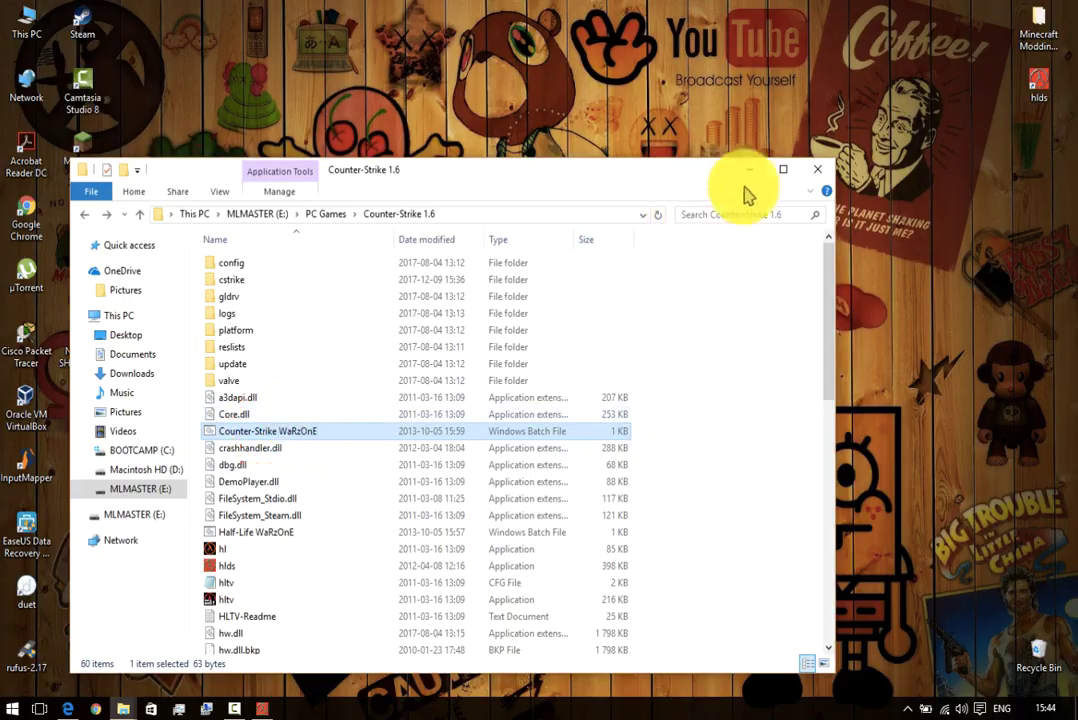
left_click(750, 170)
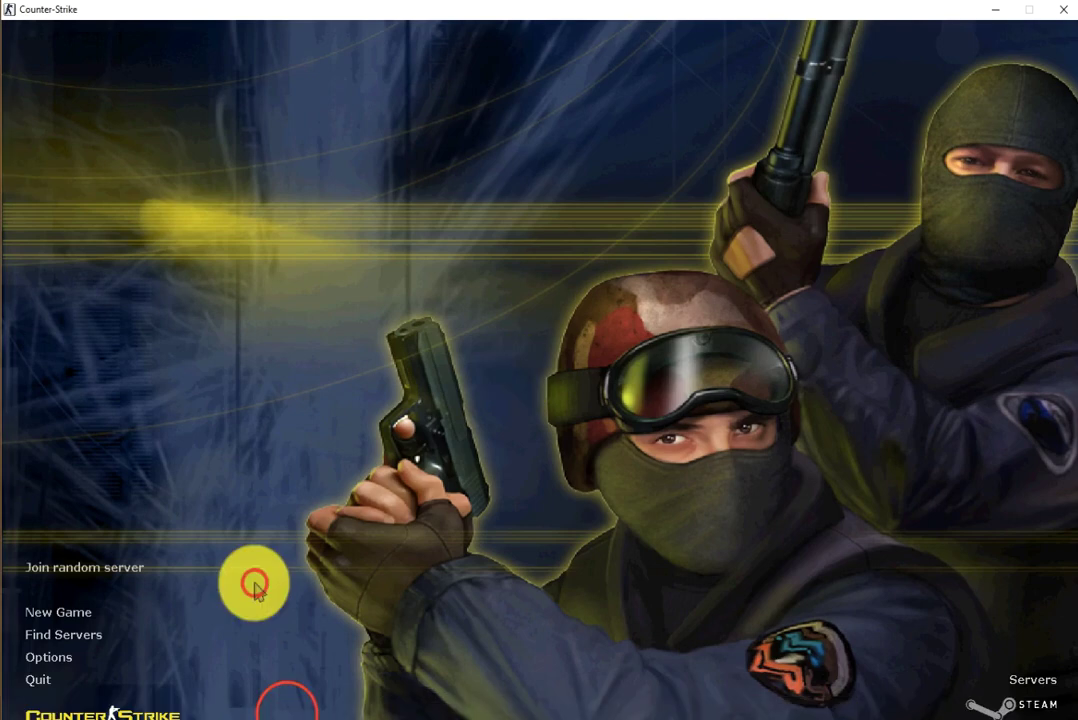
Connect to the LAN Captura la Bandera server and join the counter-terrorists as GSG-9.
left_click(255, 580)
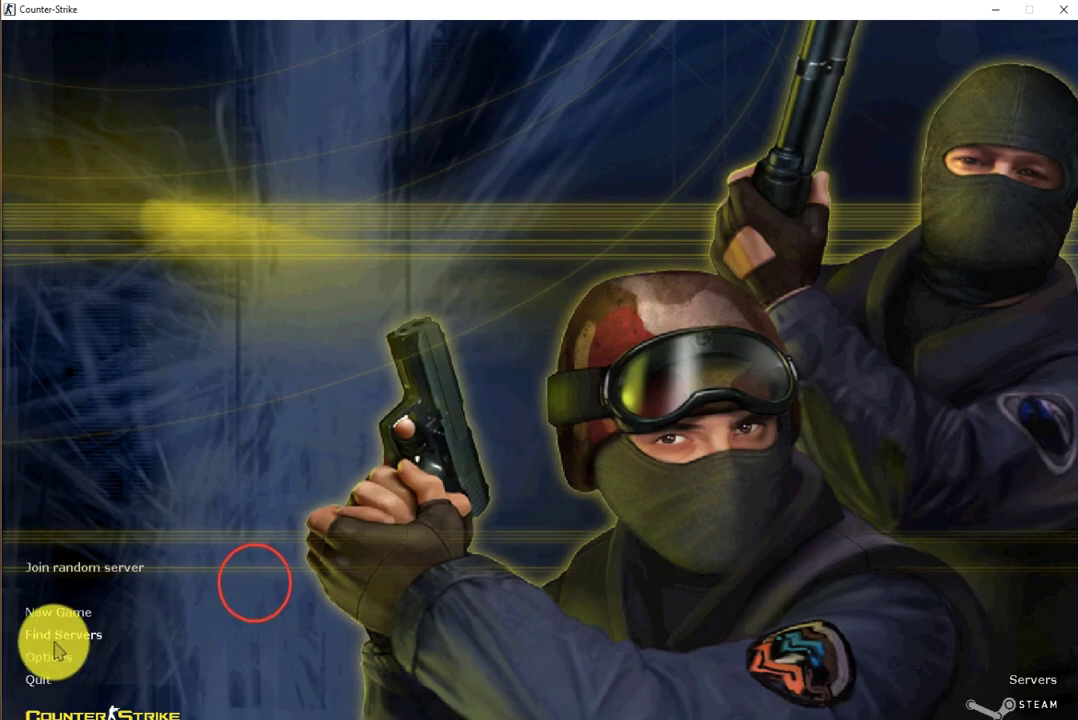
left_click(45, 637)
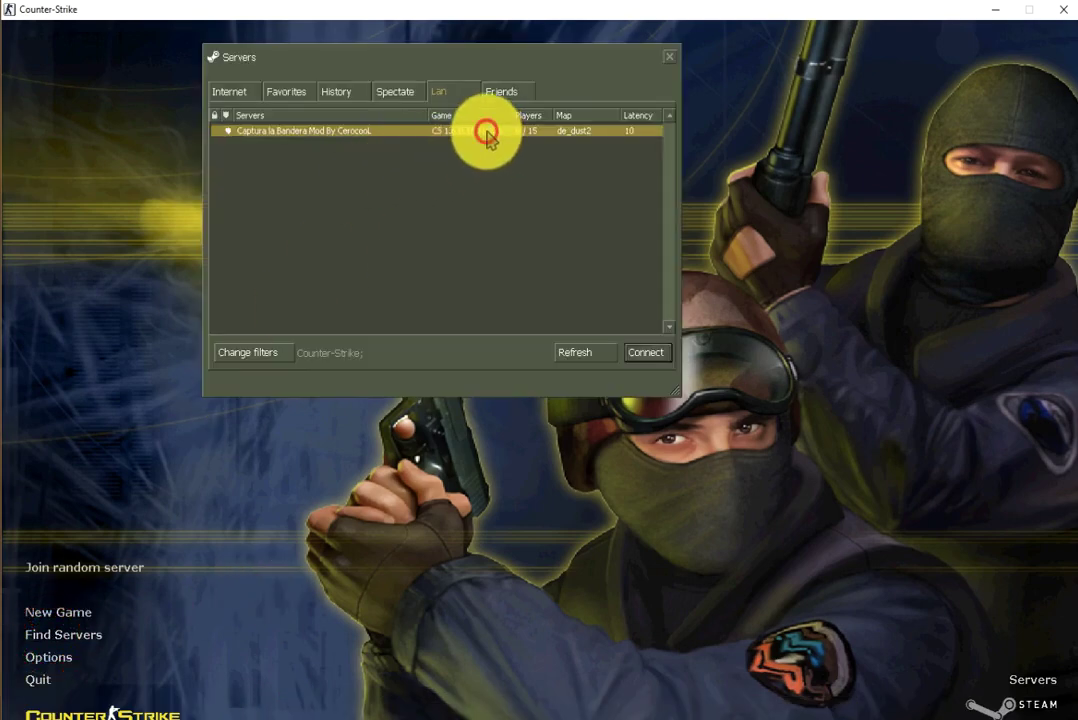
double_click(487, 133)
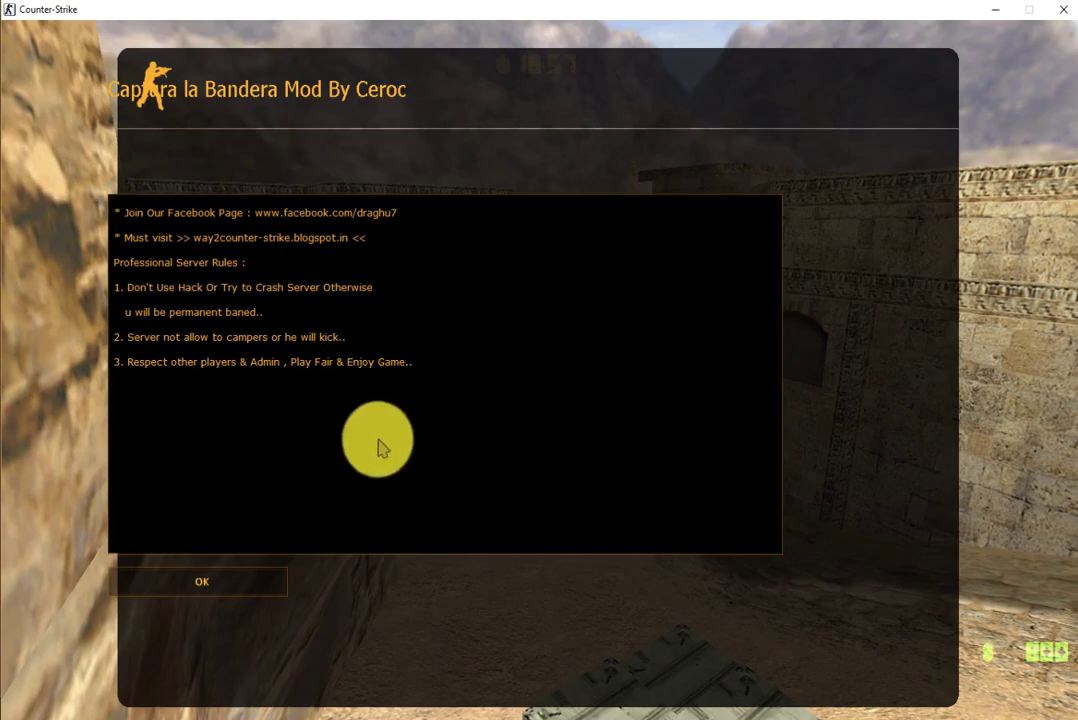
left_click(238, 592)
left_click(216, 264)
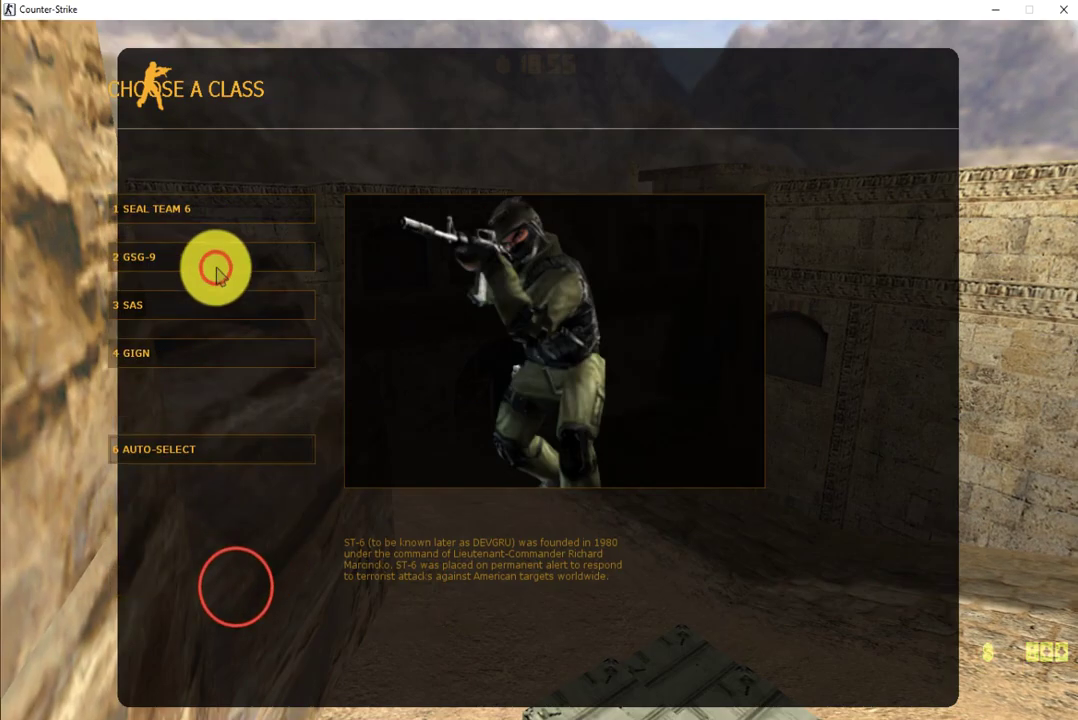
left_click(272, 250)
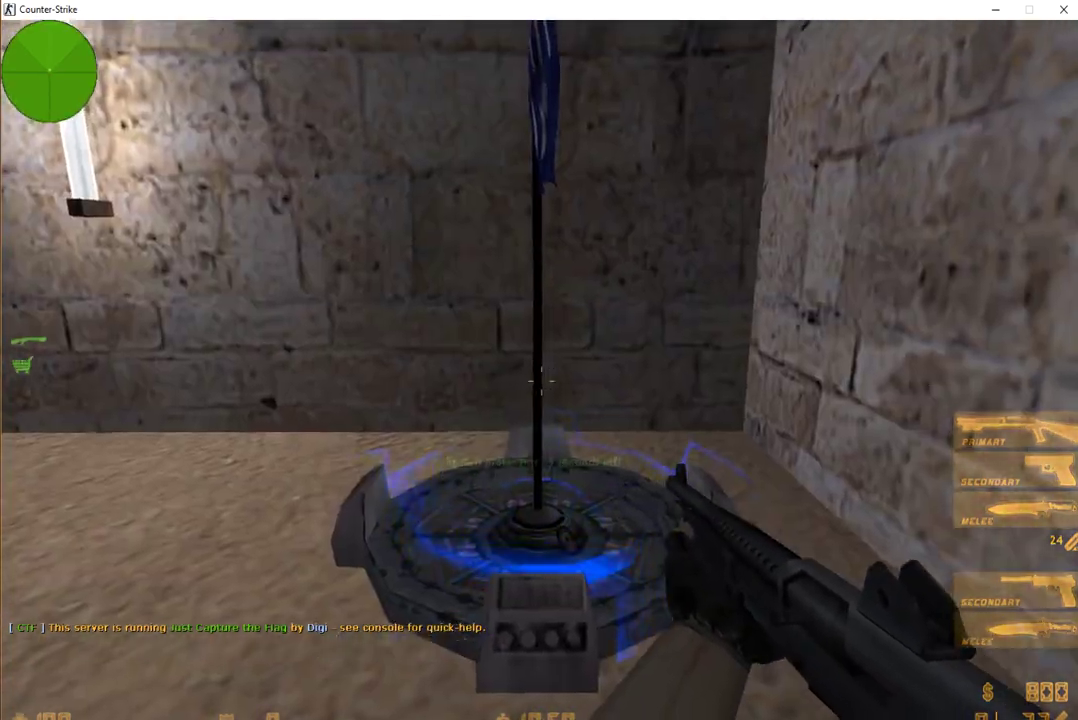
Buy a Desert Eagle and head through the archway and passage toward the courtyard.
key("s")
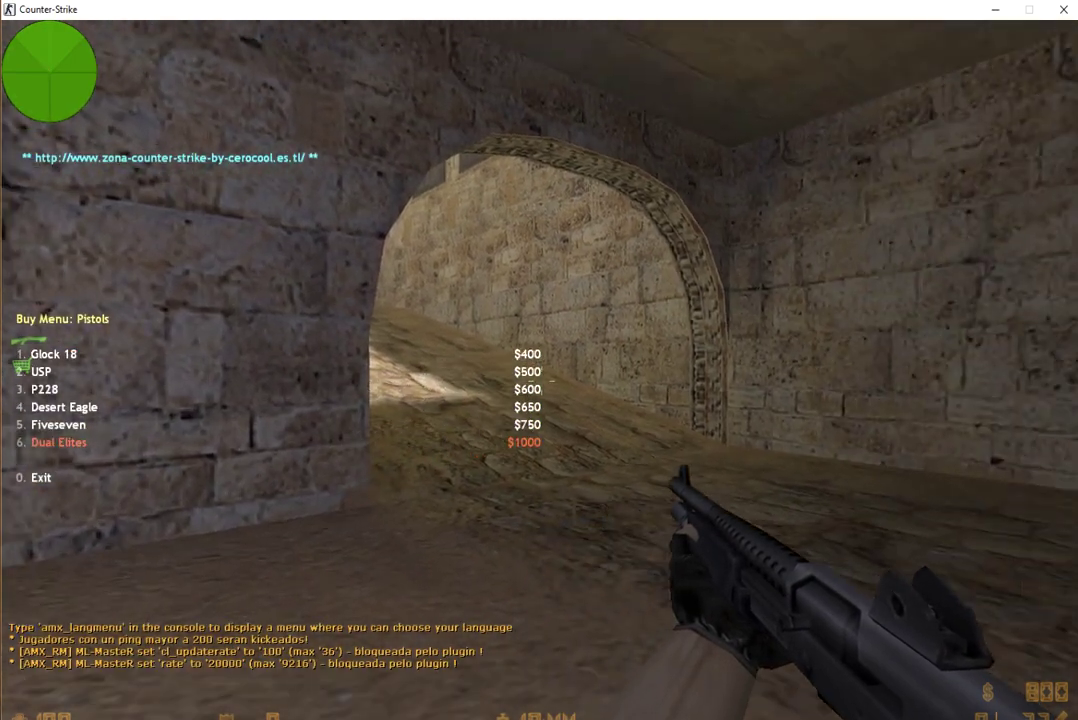
key("4")
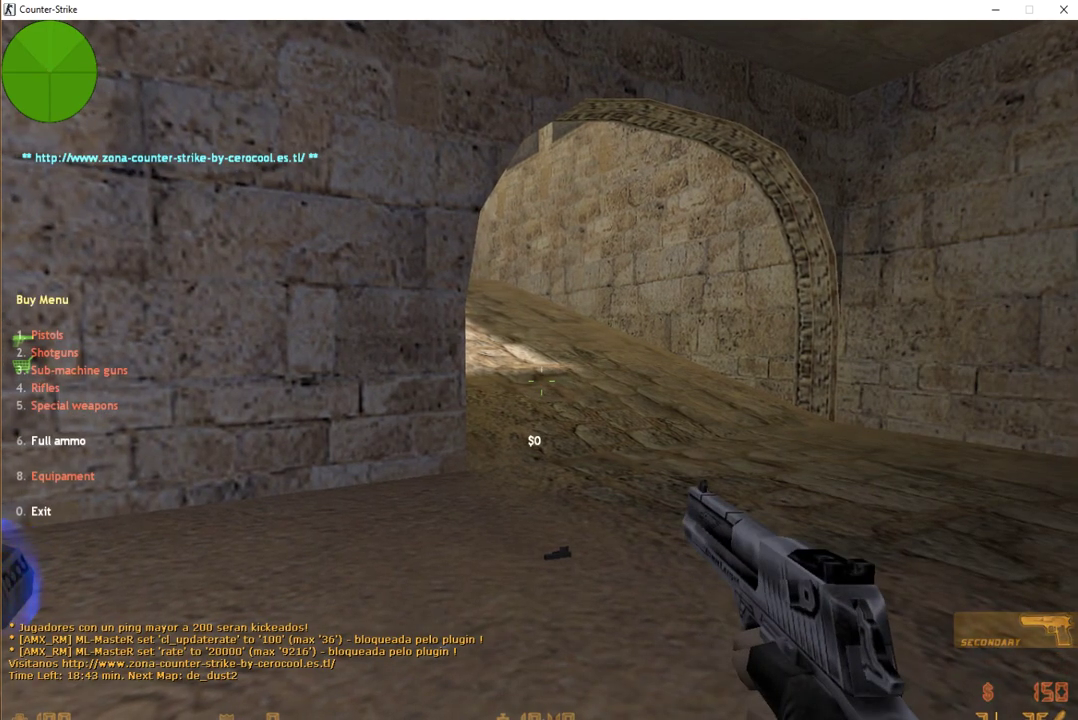
key("0")
key("w")
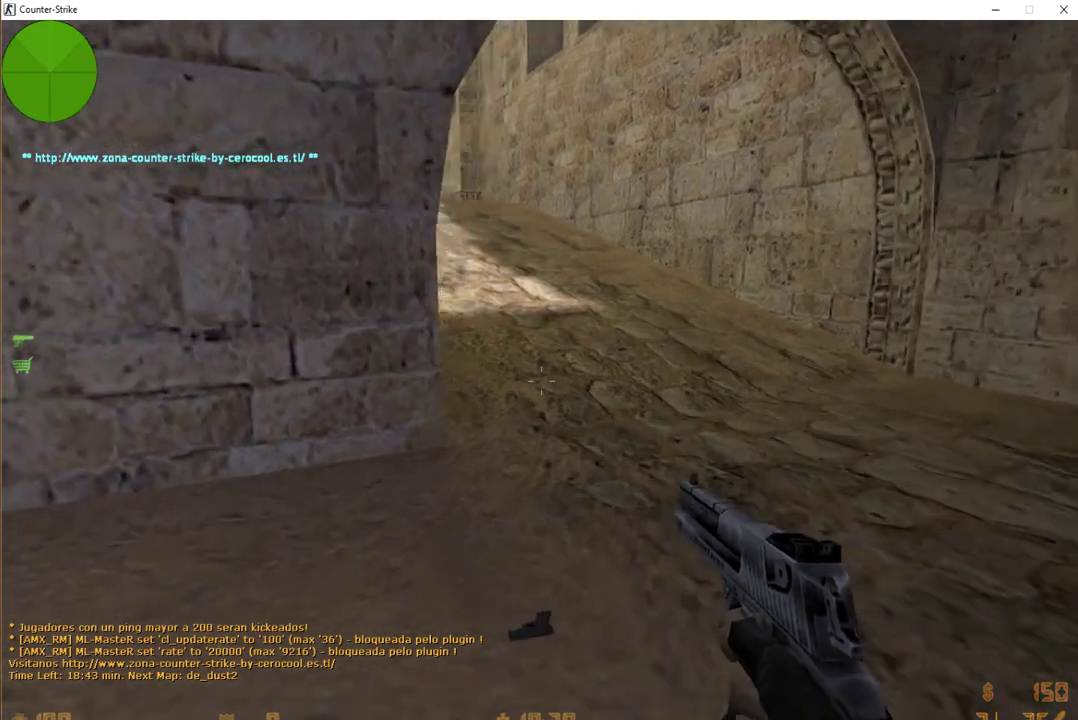
key("3")
key("w")
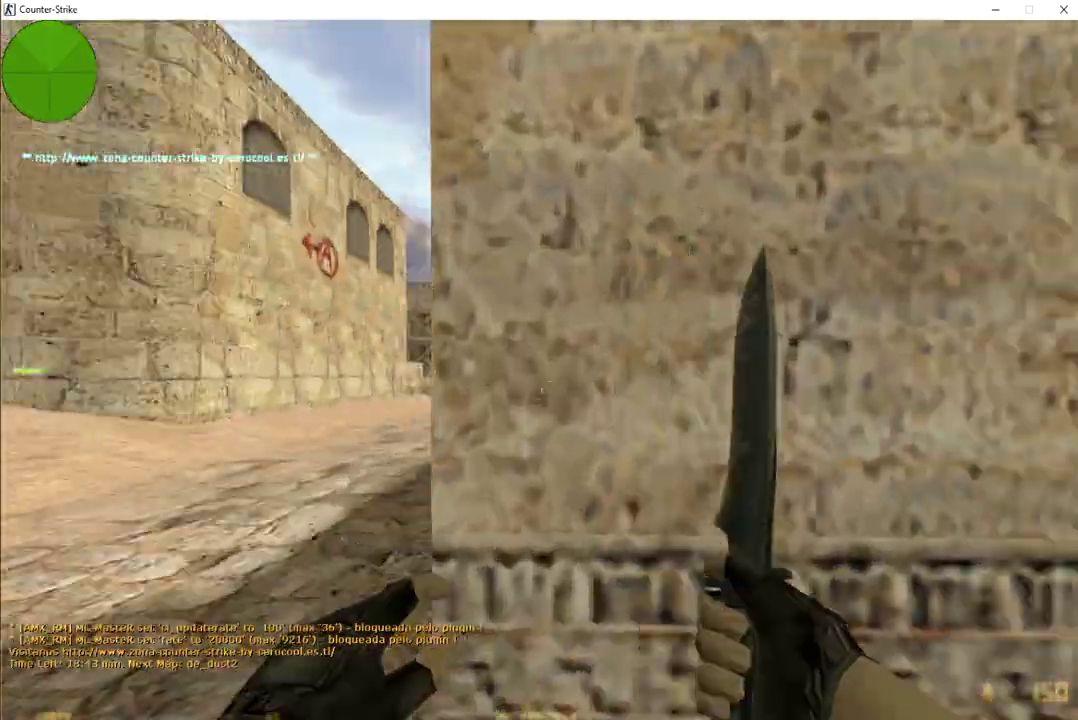
left_click(540, 370)
key("w")
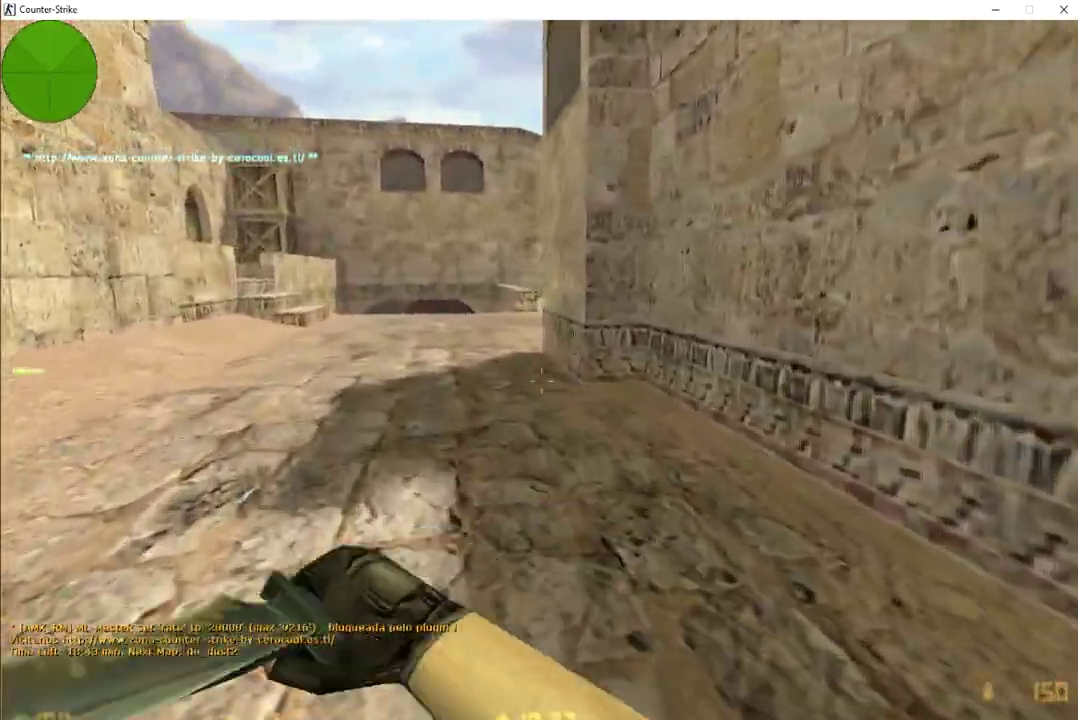
left_click(540, 370)
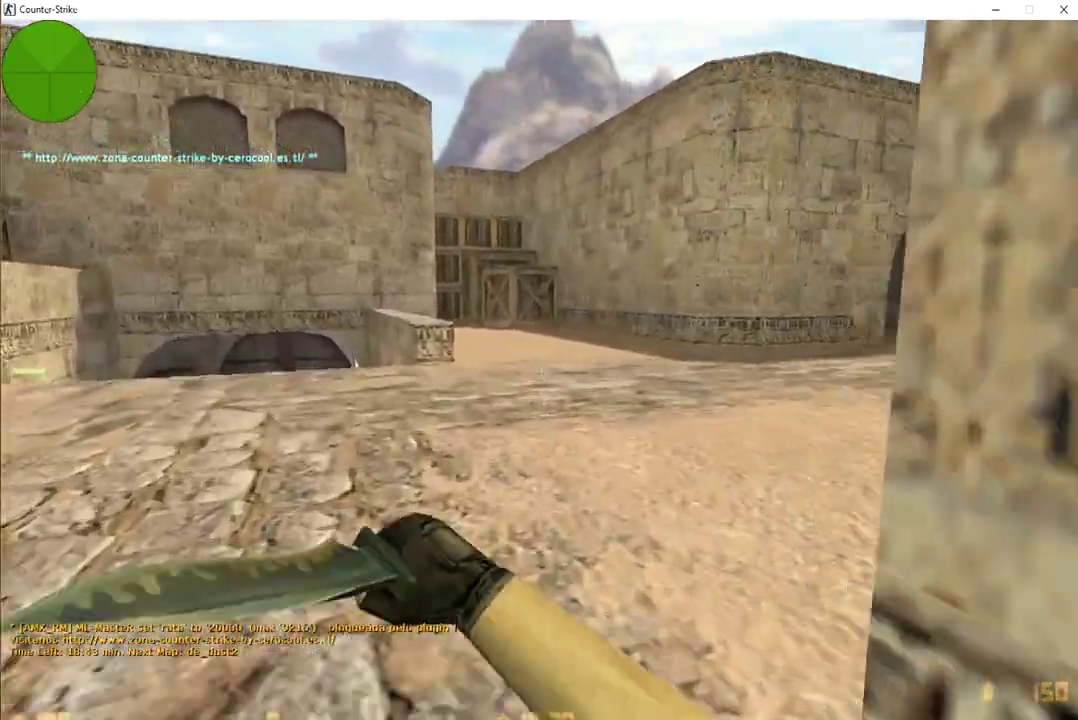
key("1")
key("3")
left_click(540, 372)
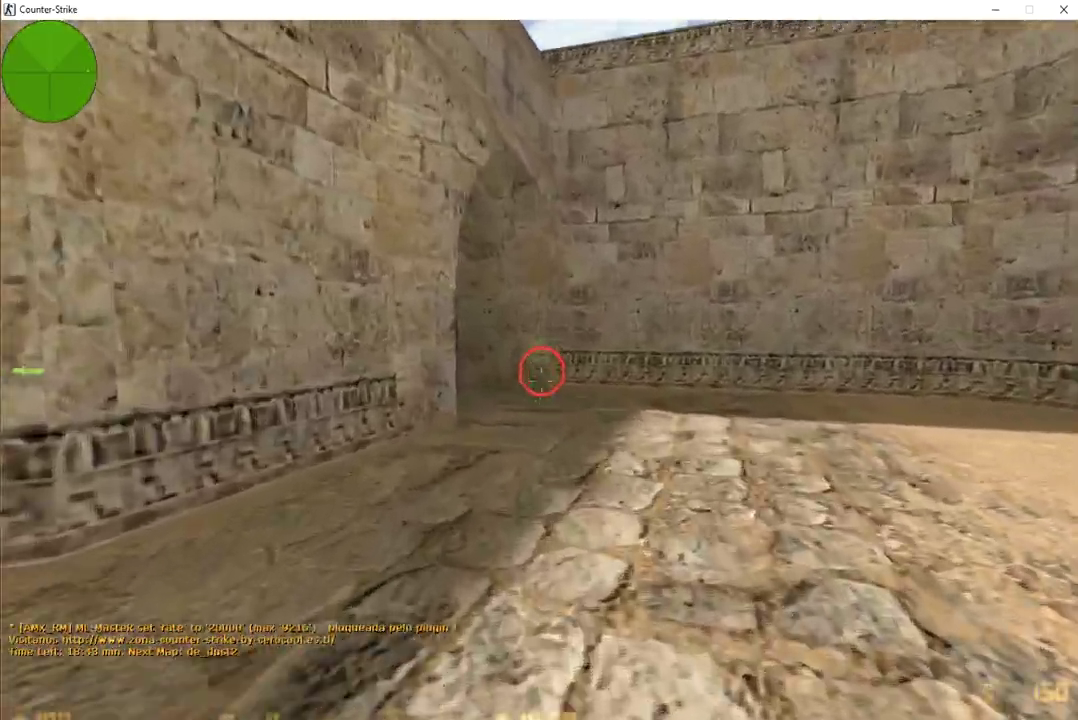
Cross the courtyard and climb the ramp to grab the enemy flag.
key("Tab")
key("w")
key("1")
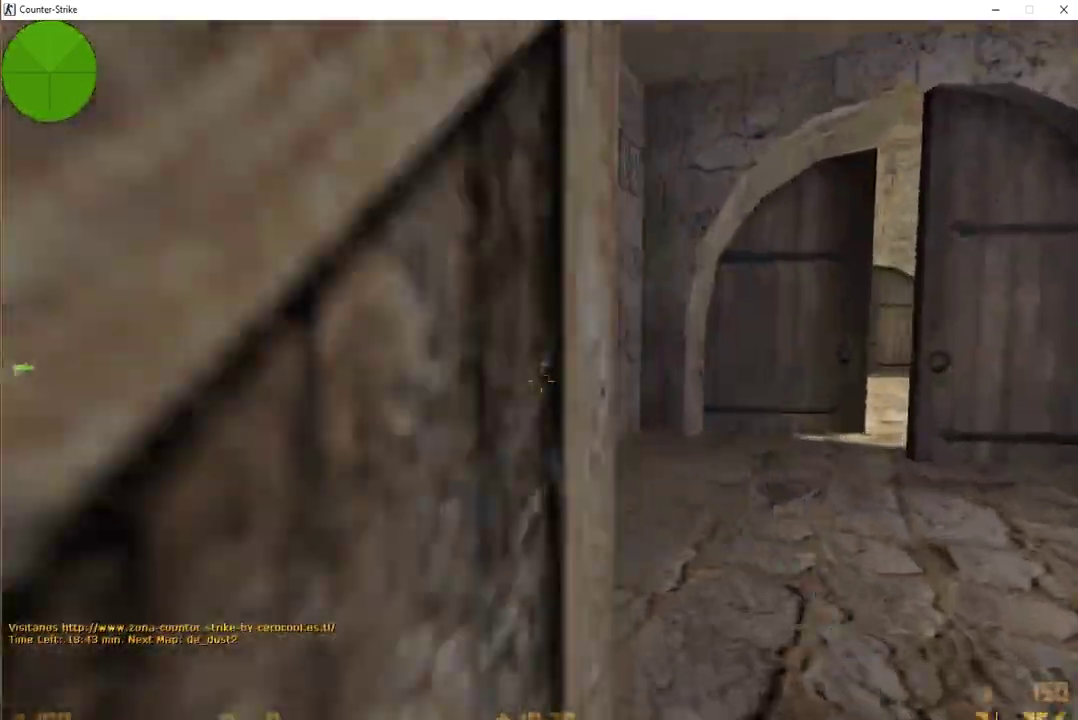
key("w")
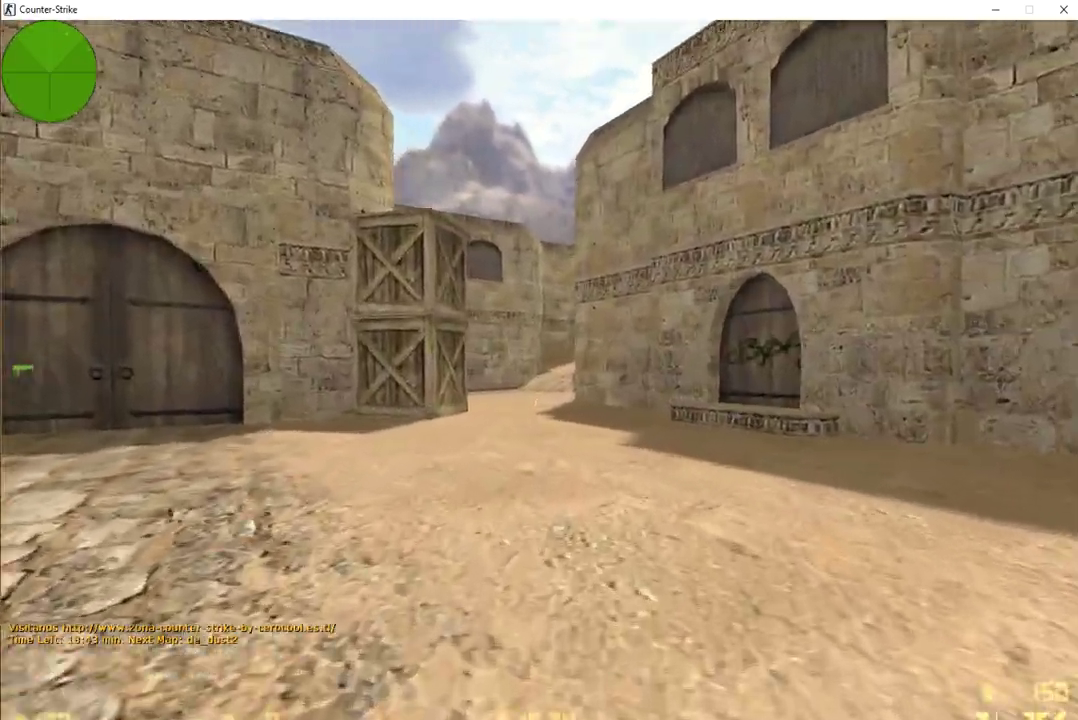
key("2")
key("w")
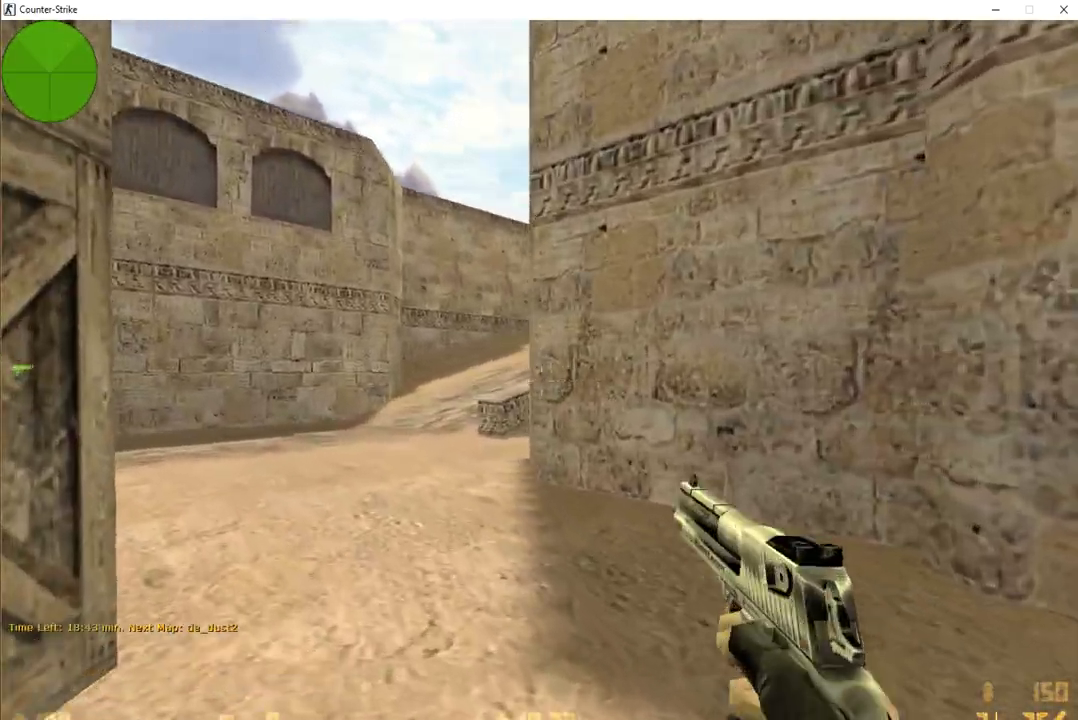
key("w")
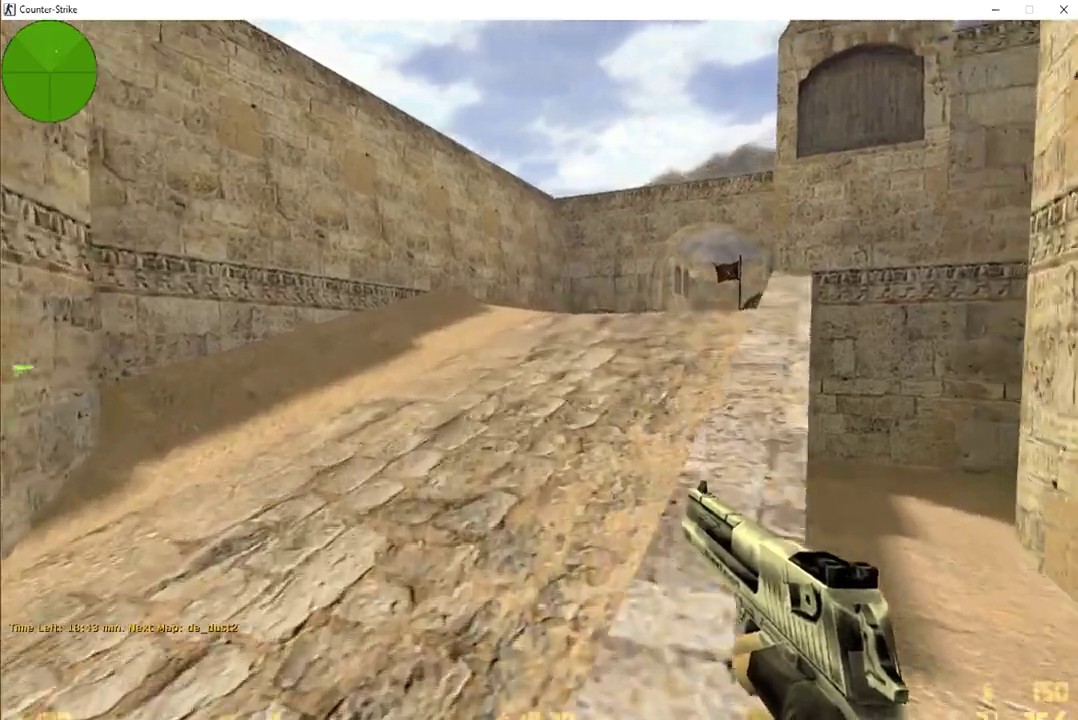
key("w")
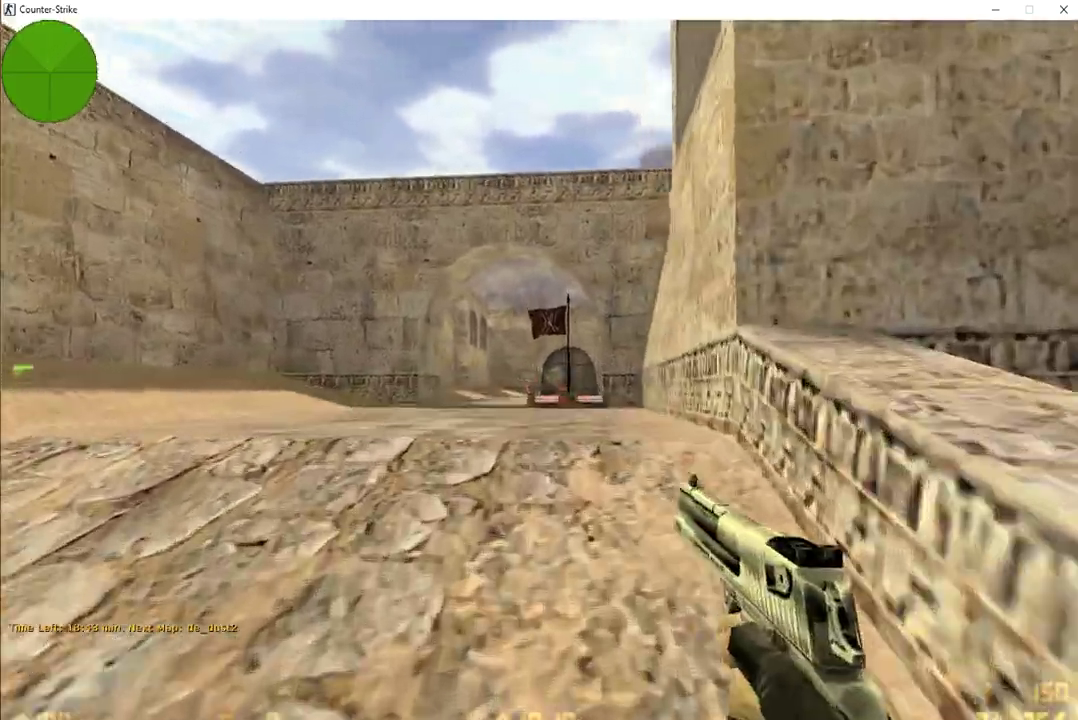
key("w")
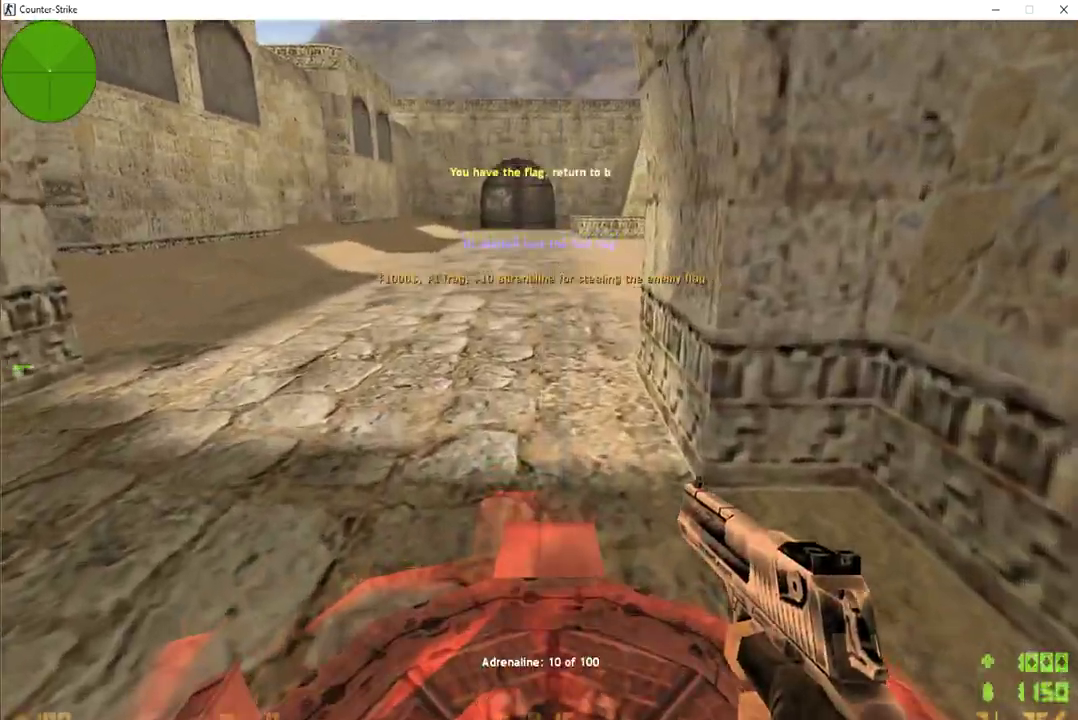
Carry the flag back through the dark passage toward base with the knife out.
key("w")
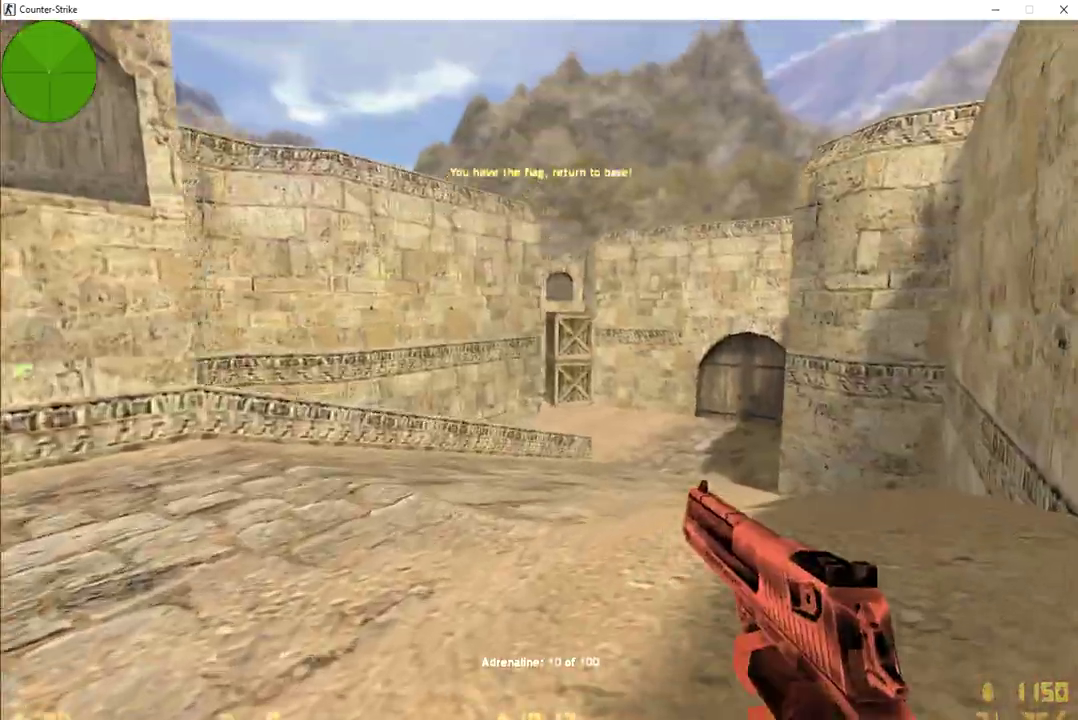
key("3")
key("w")
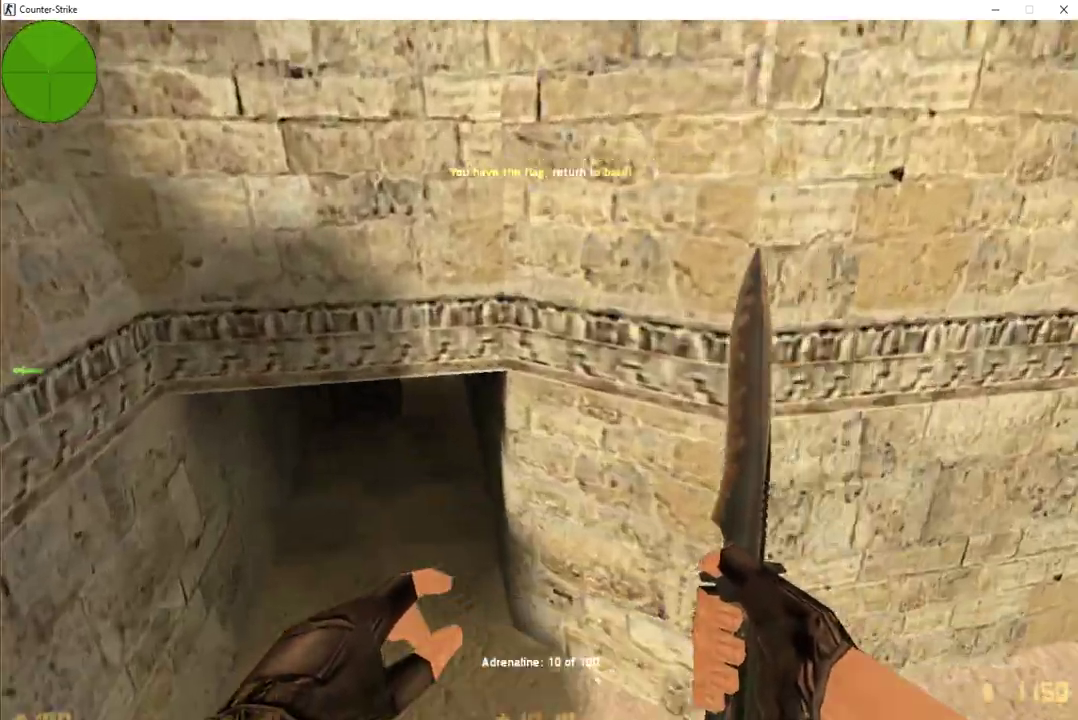